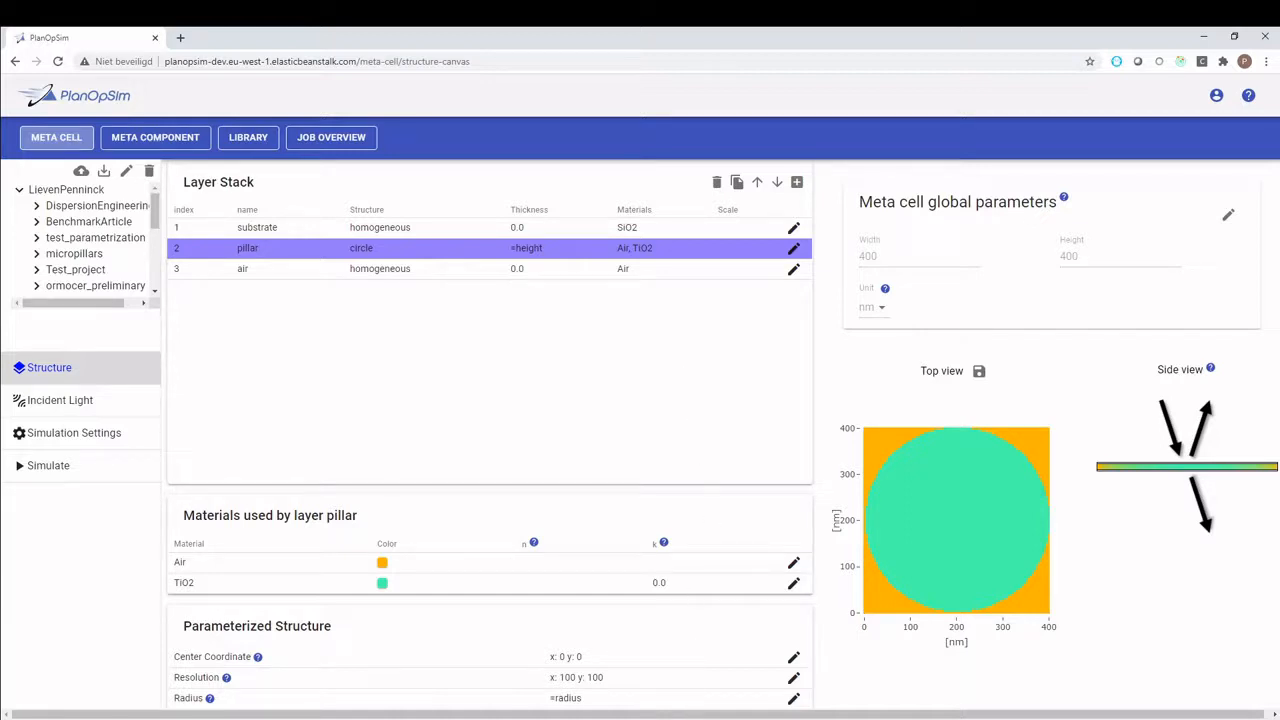
Add a structure family named TiO2 to the library, with the description "pillars for metalens" and µm as the unit
mouse_move(994, 433)
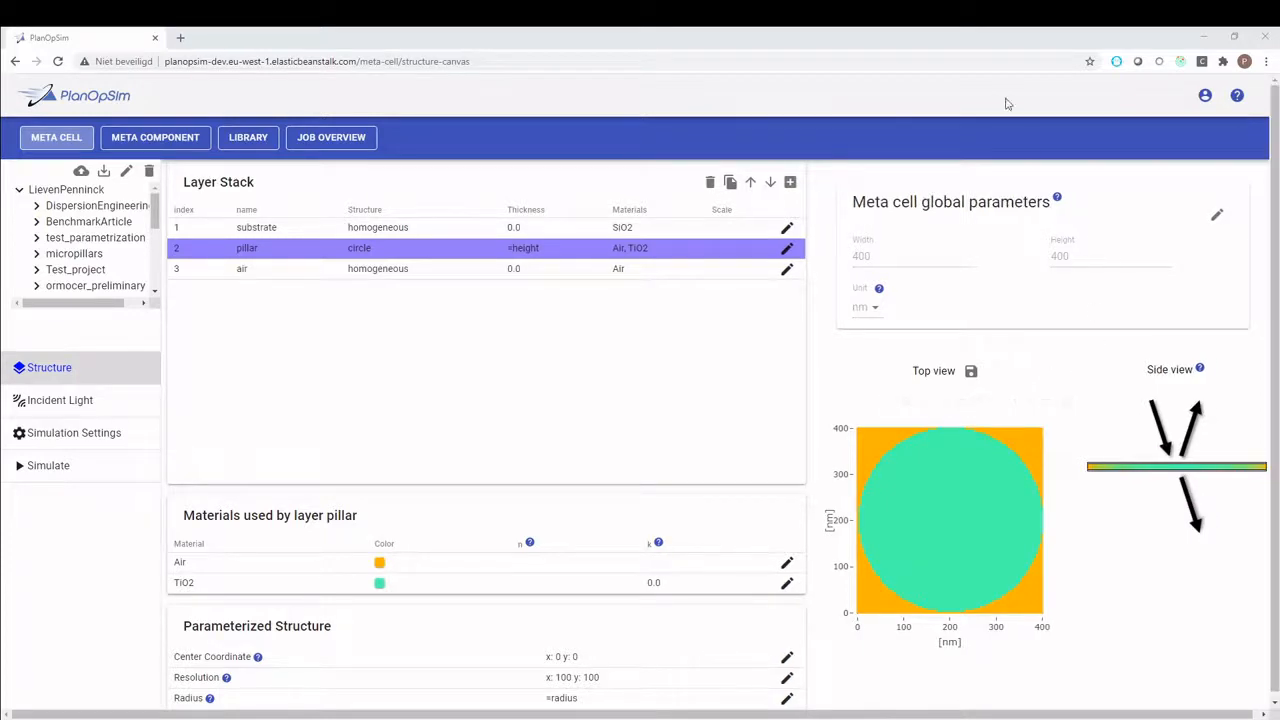
click(245, 140)
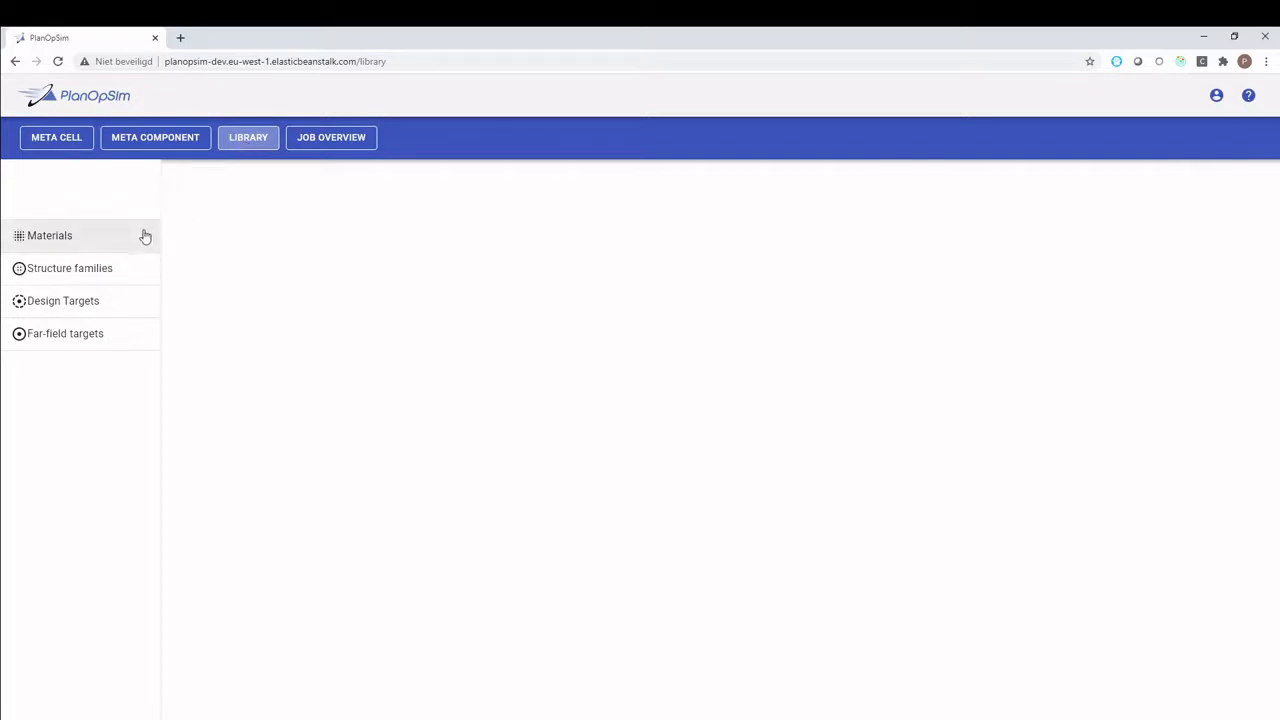
click(113, 269)
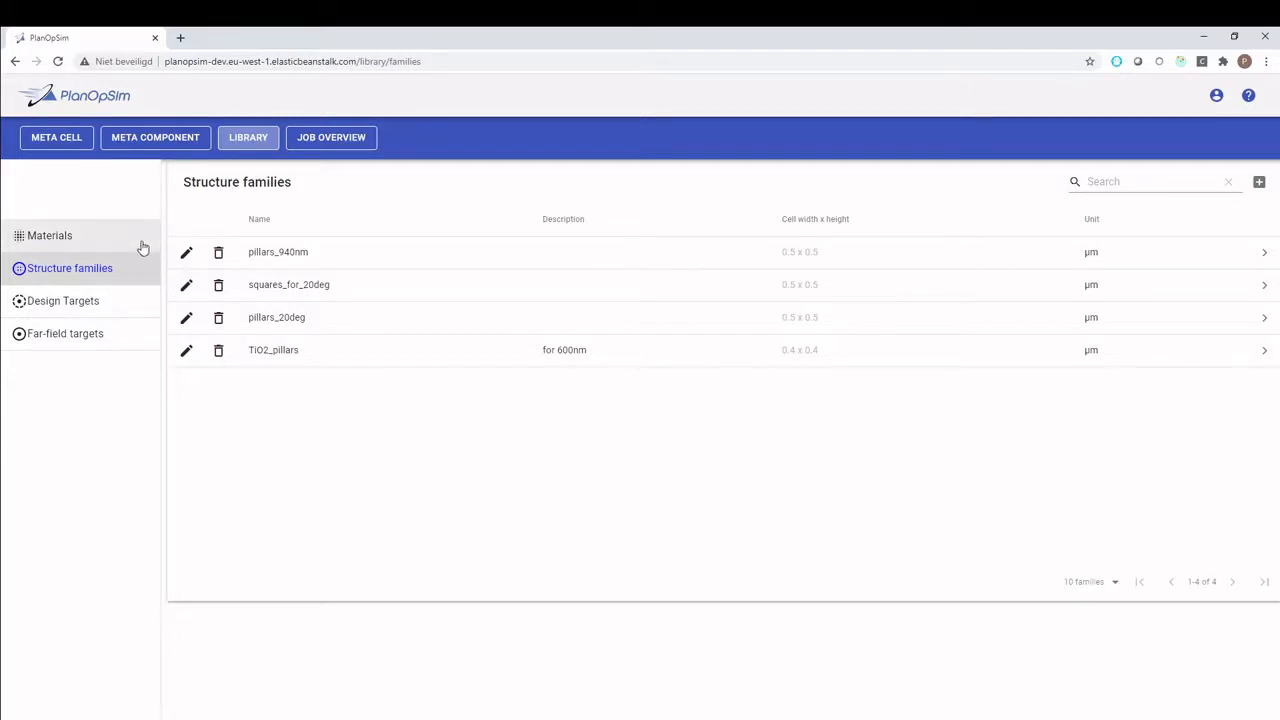
click(1260, 183)
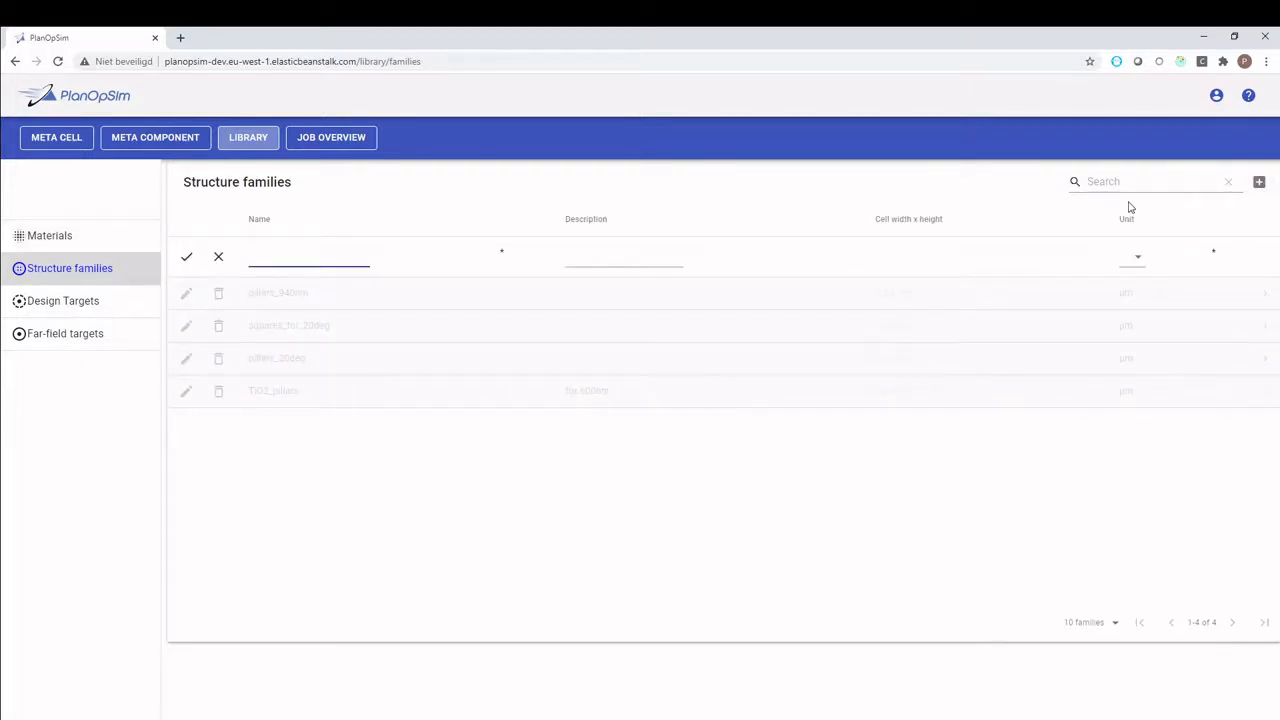
text(TiO2)
click(605, 254)
text(pillars )
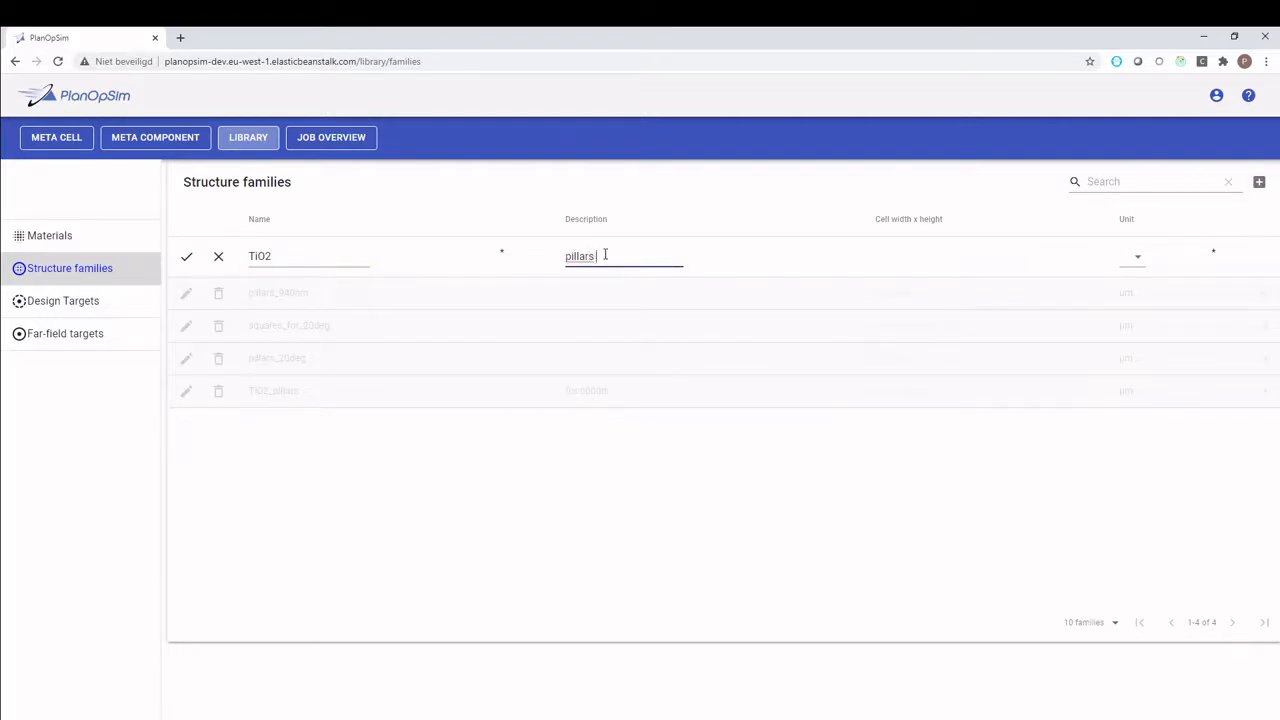
text(for metalens)
click(1137, 263)
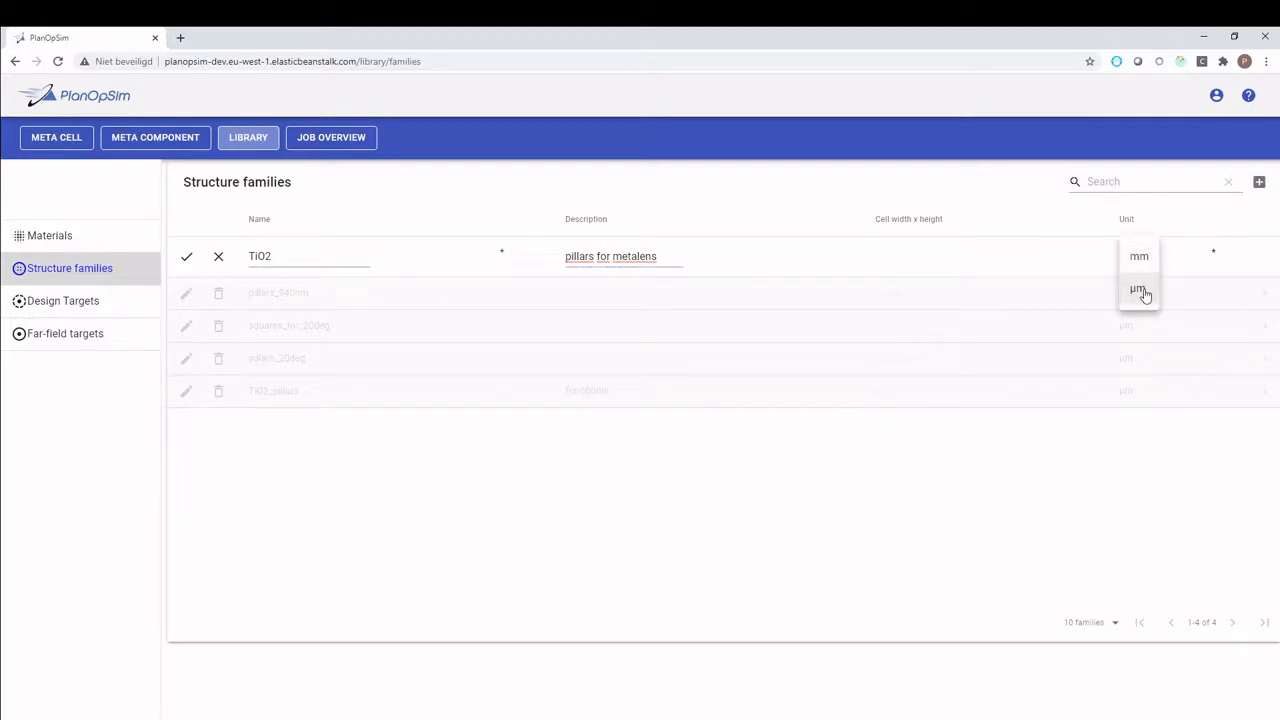
click(1141, 292)
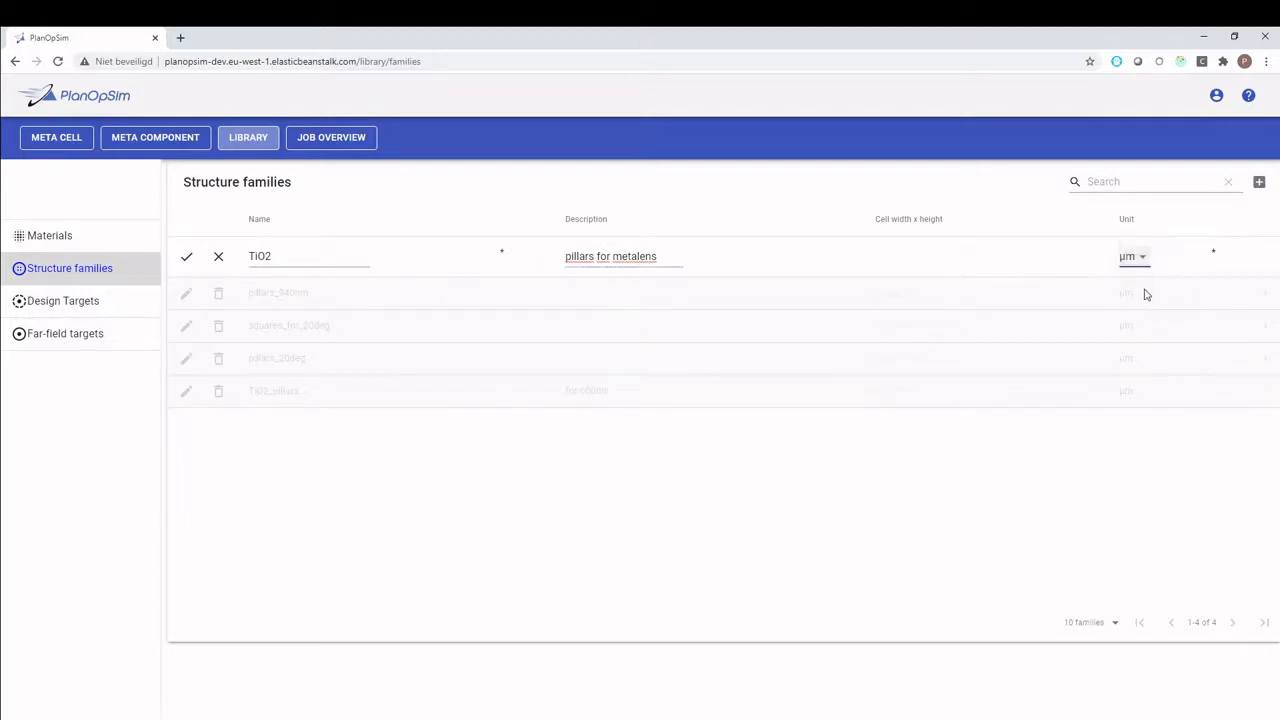
click(184, 259)
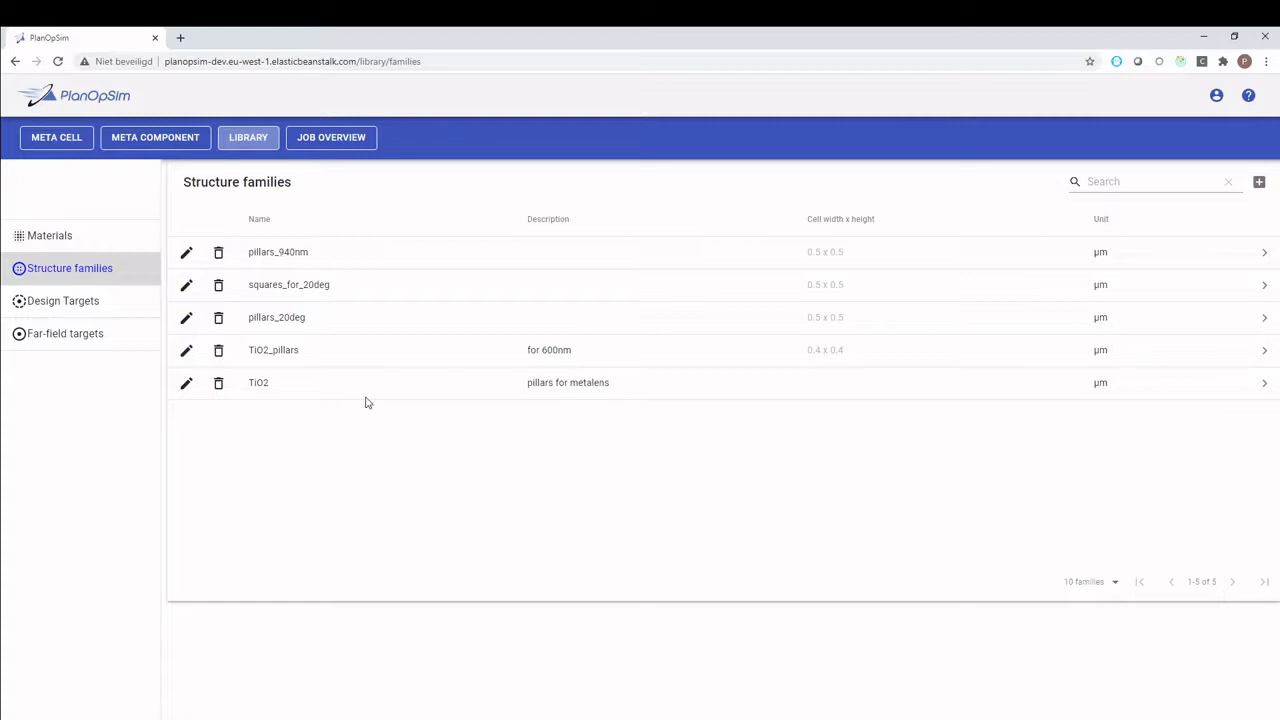
click(1264, 386)
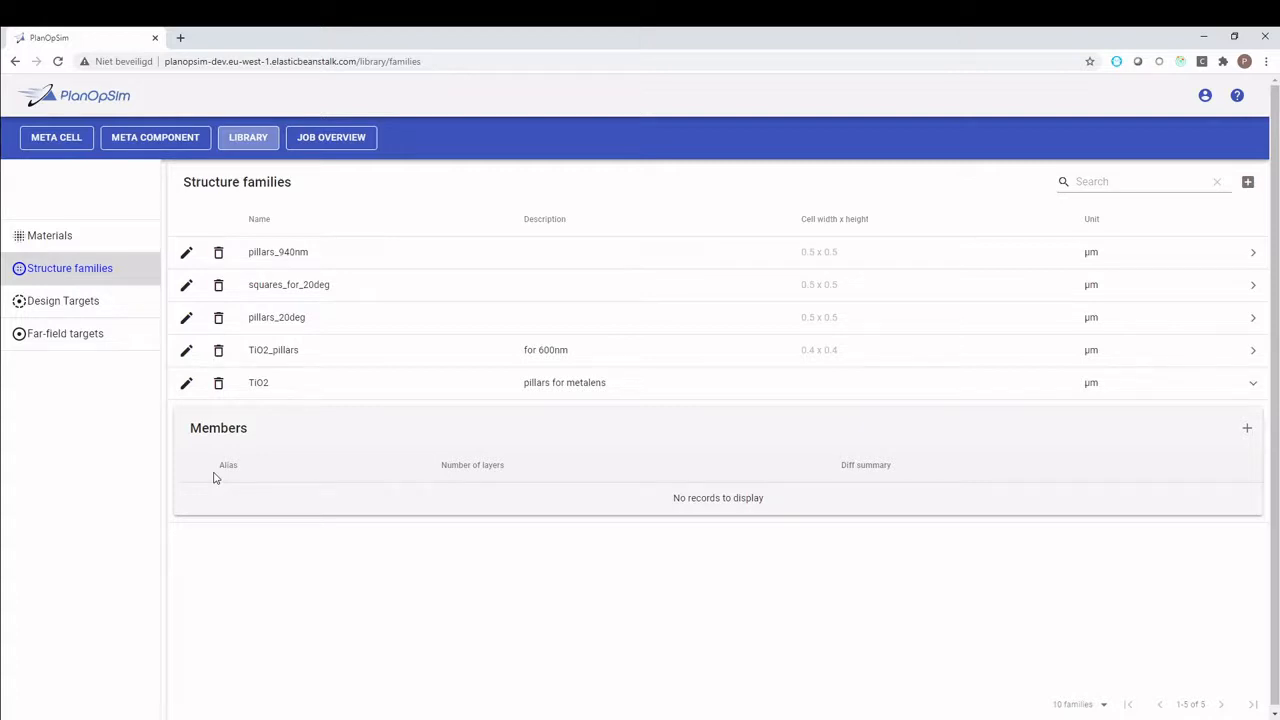
click(1246, 428)
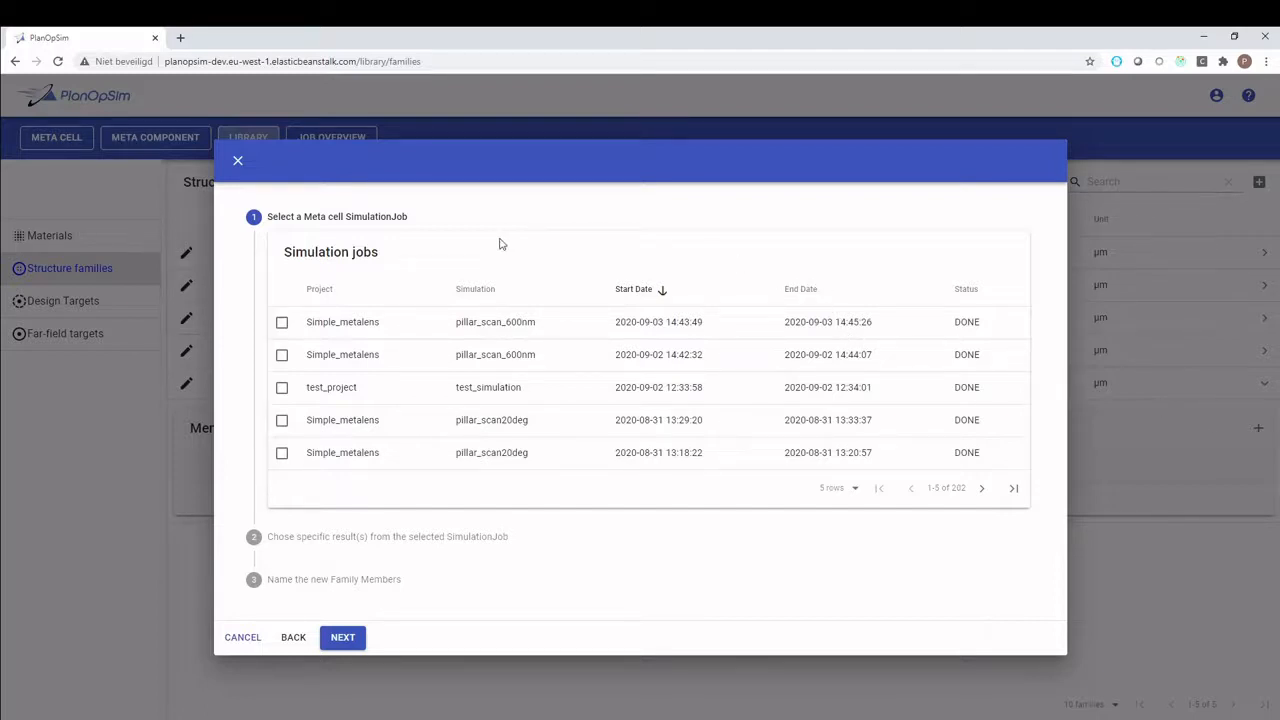
click(282, 324)
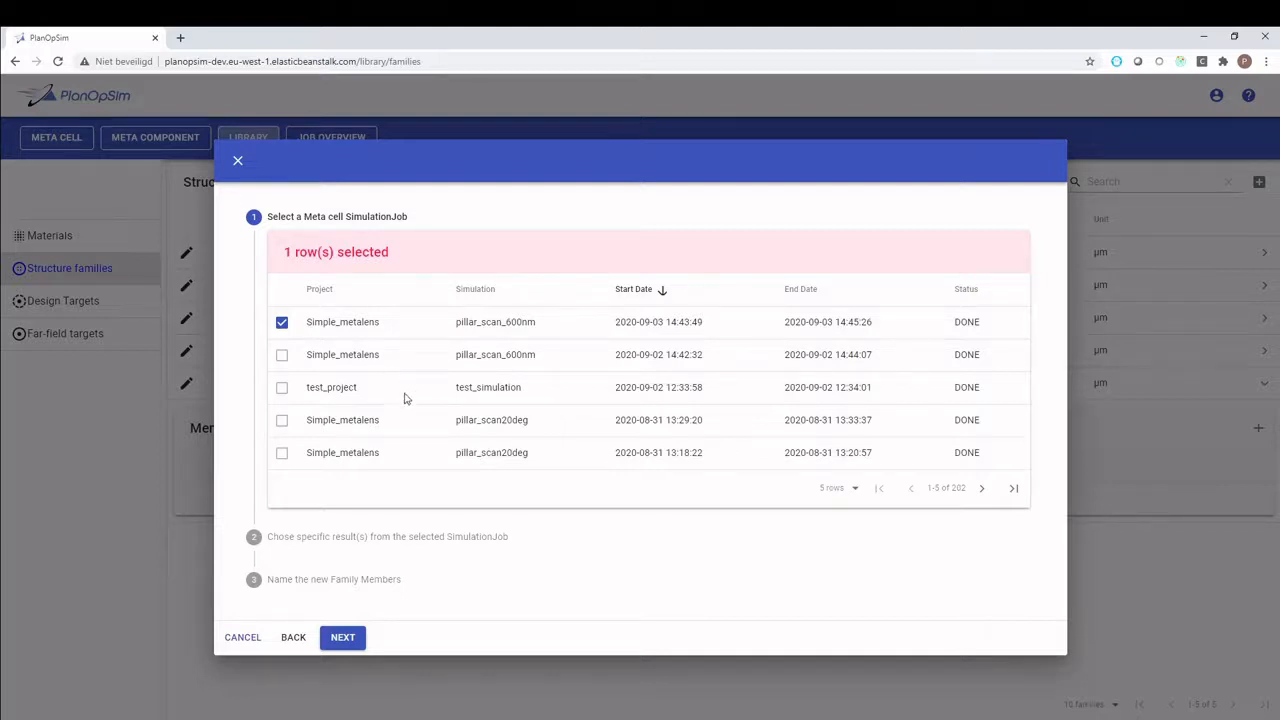
click(352, 640)
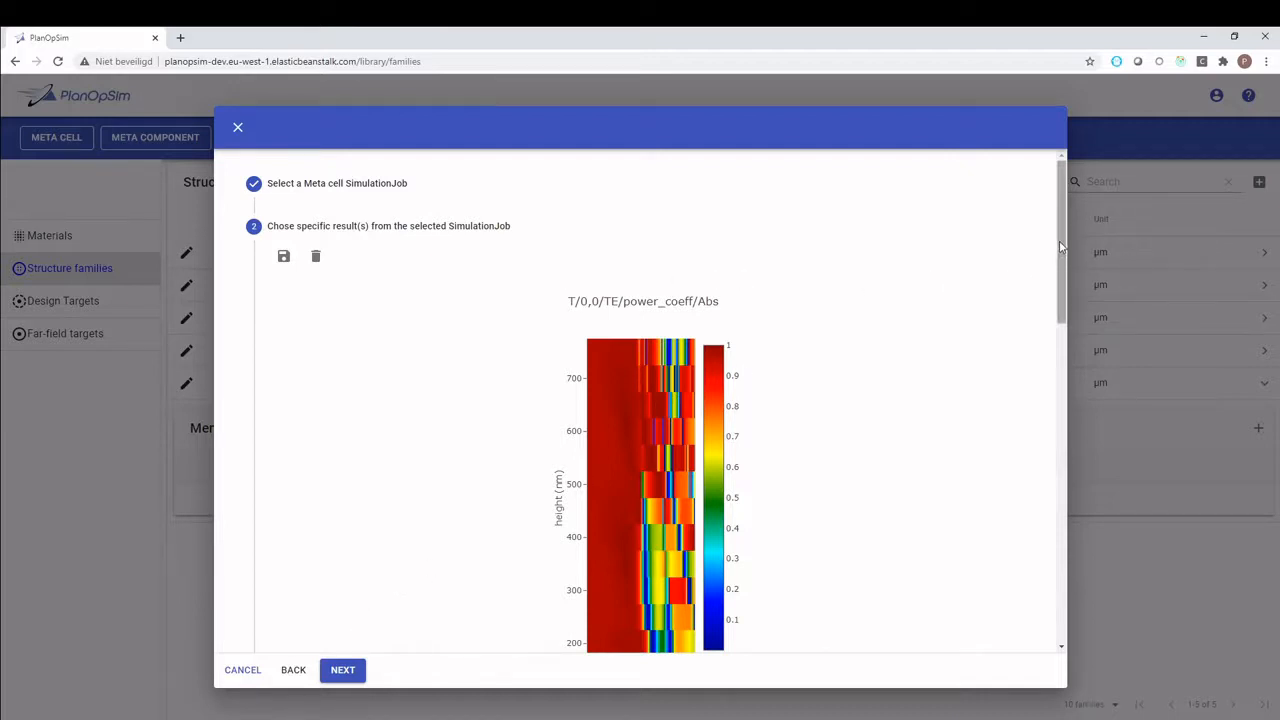
Review the transmission map and phase plot of the selected simulation job, and add another plot below them
drag(1059, 253, 1059, 287)
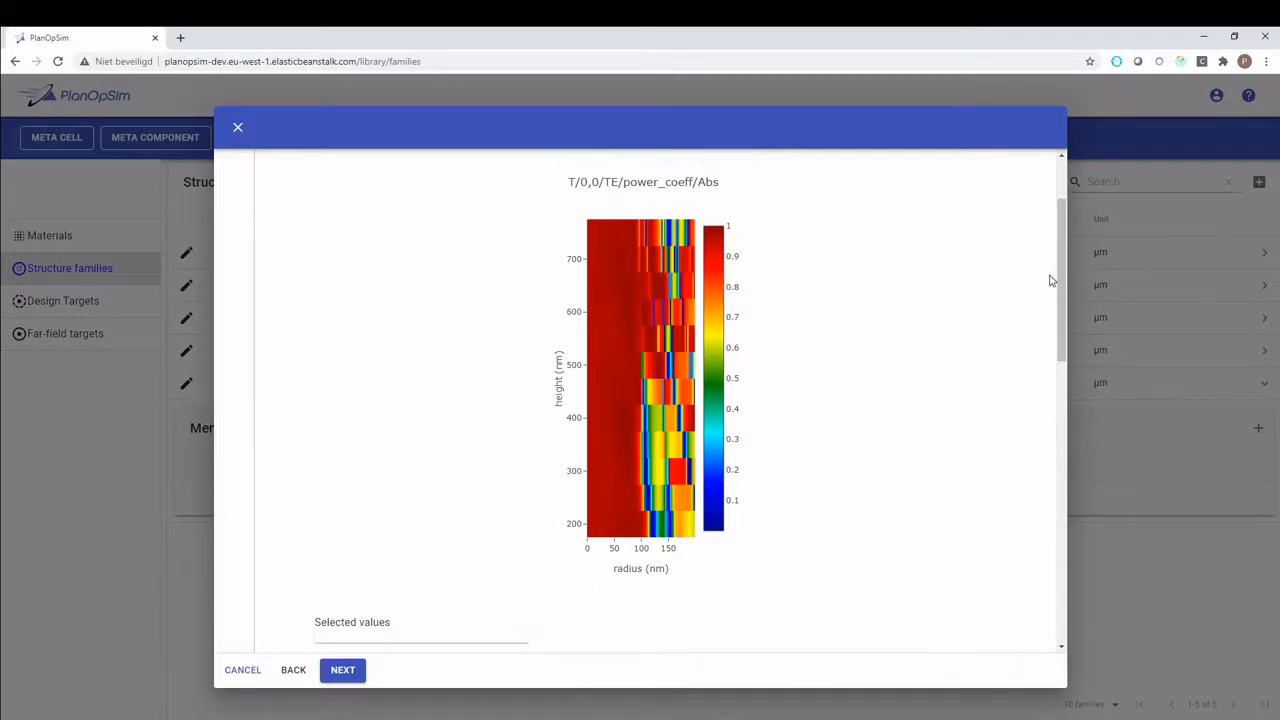
drag(1061, 283, 1077, 493)
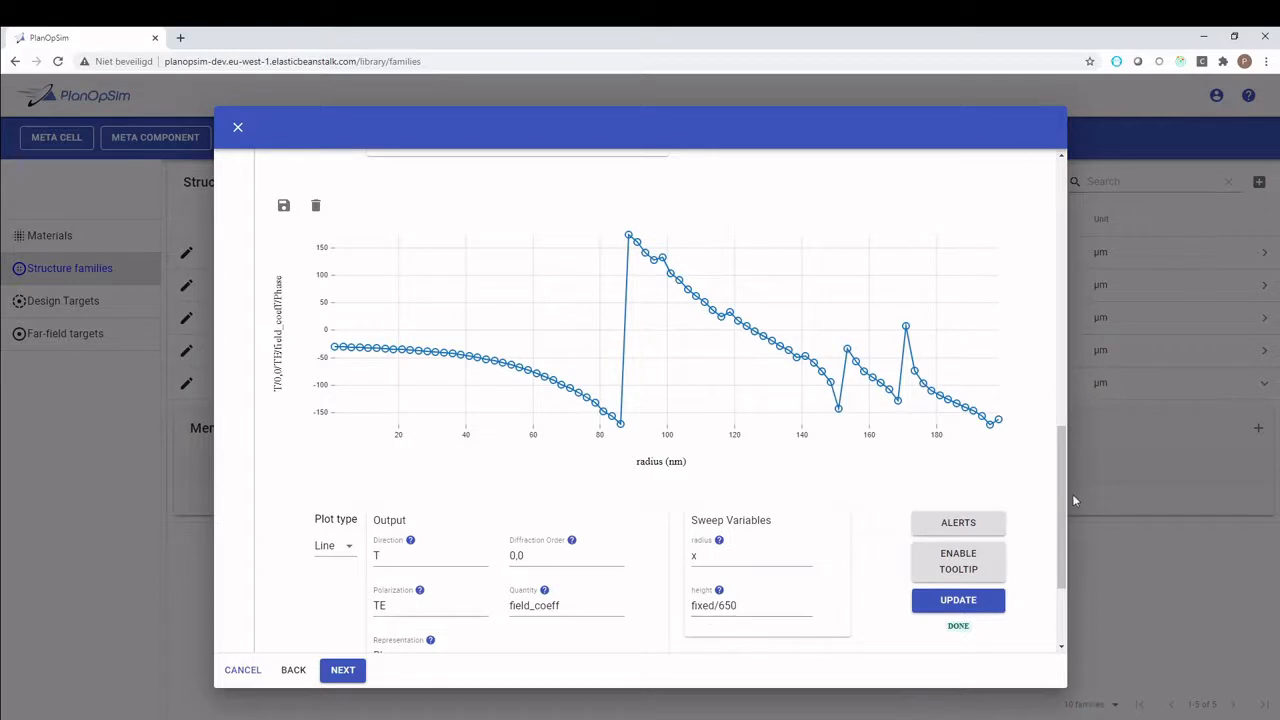
drag(1062, 522, 1062, 579)
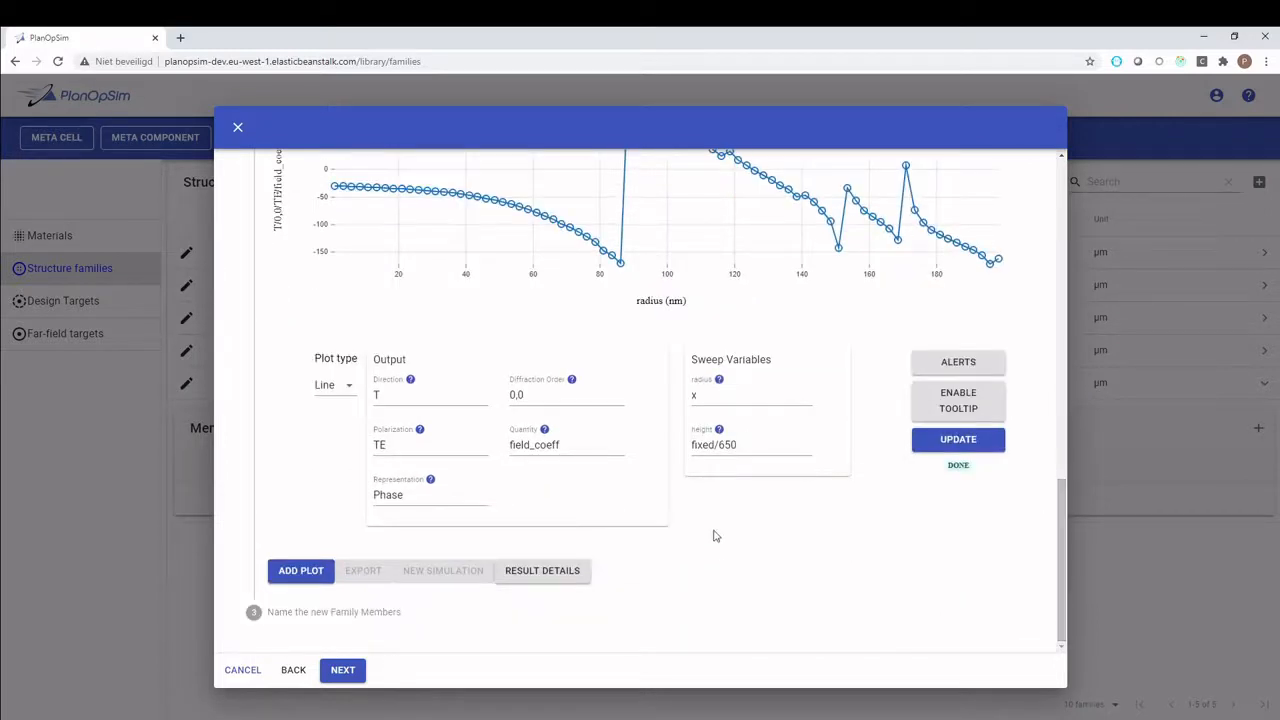
click(300, 577)
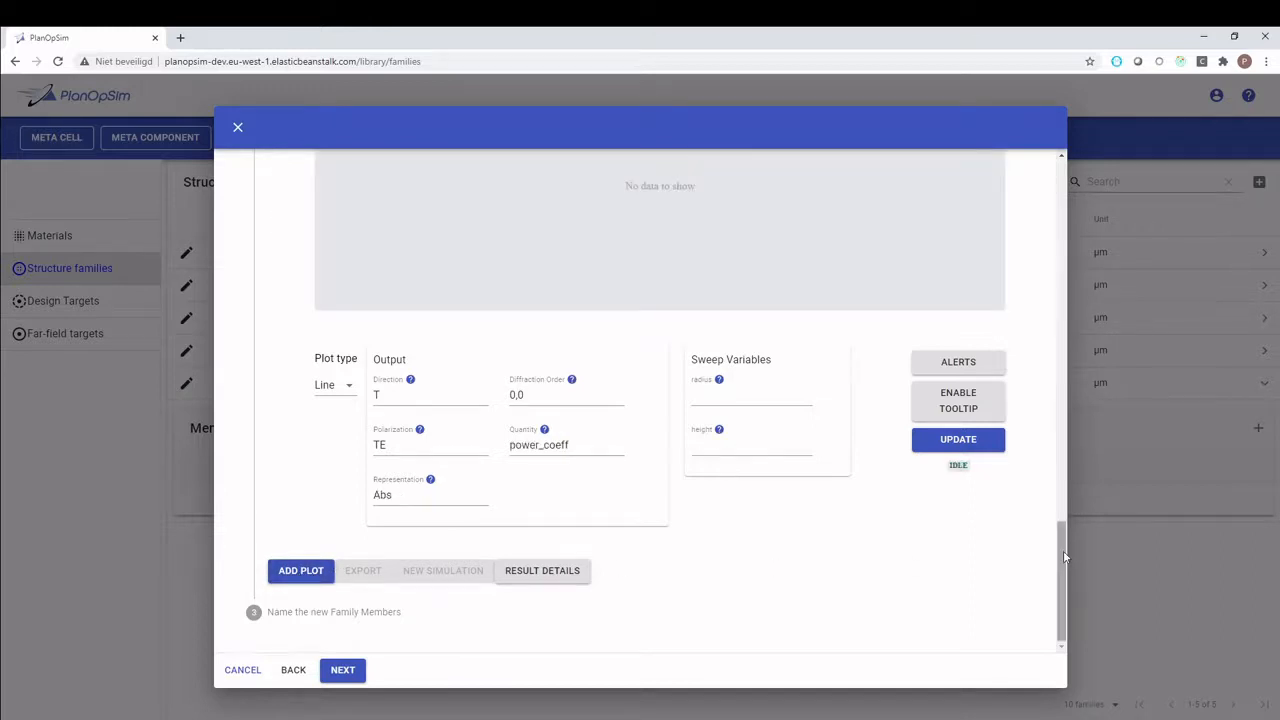
Enable the phase plot's tooltip and choose the results with radius 1, 76, 108.5 and 93.5 at height 650 as family members
drag(1063, 550, 1065, 434)
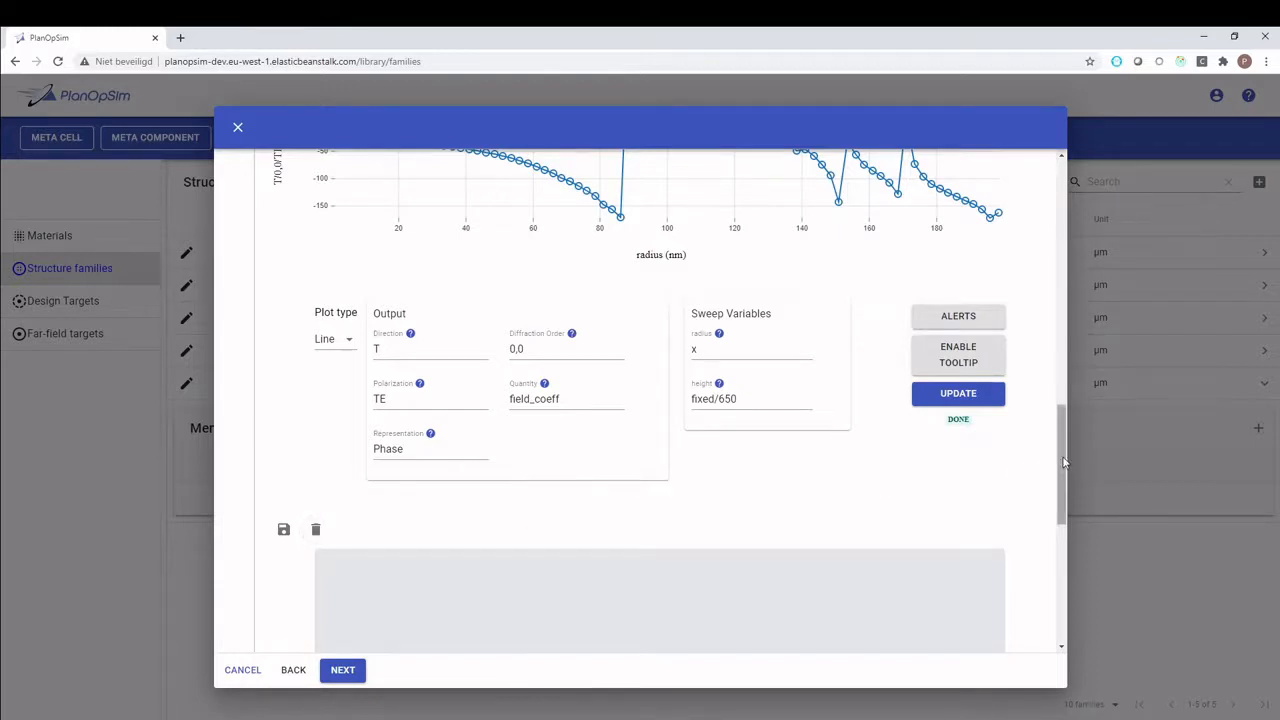
drag(1064, 462, 1067, 413)
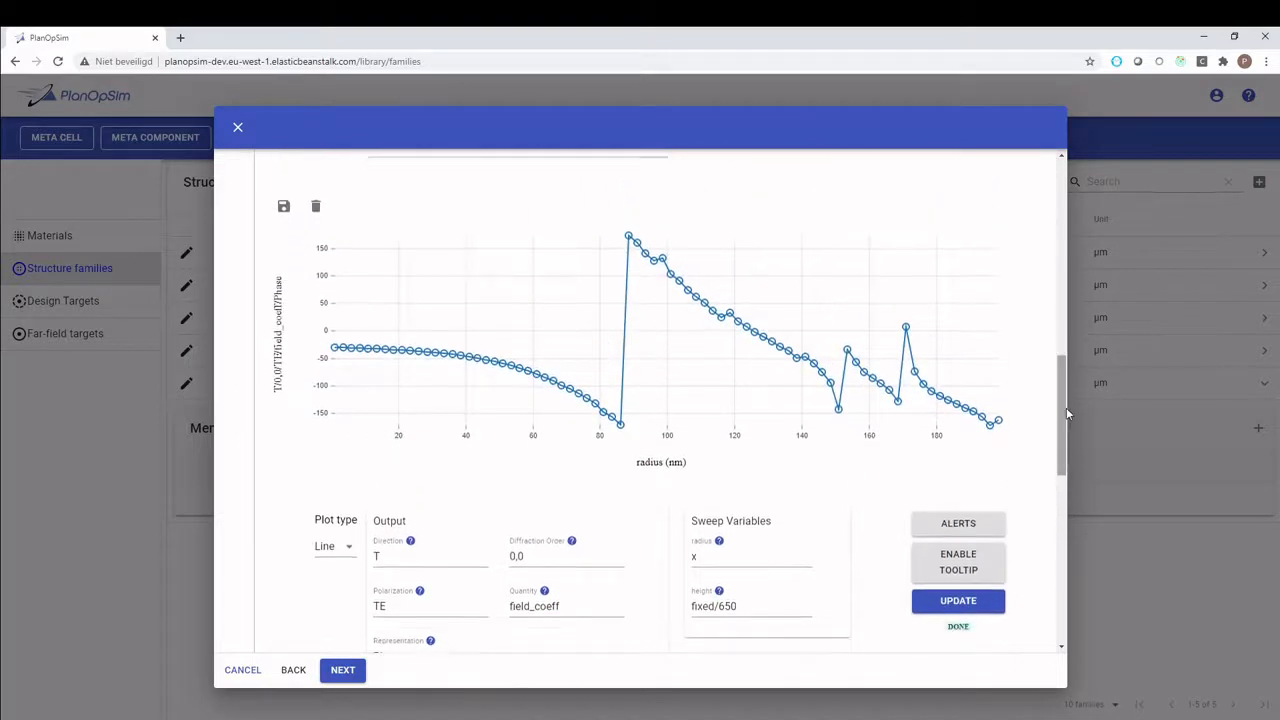
click(952, 567)
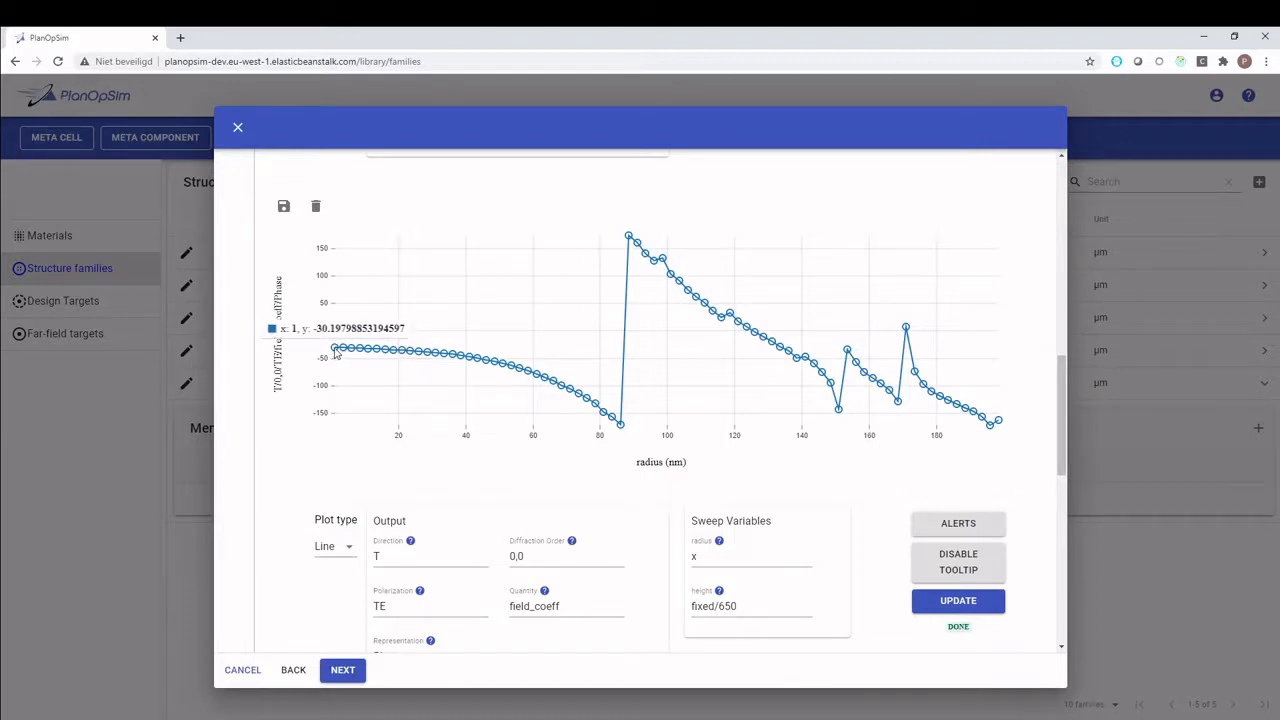
mouse_move(338, 353)
drag(1066, 412, 1065, 321)
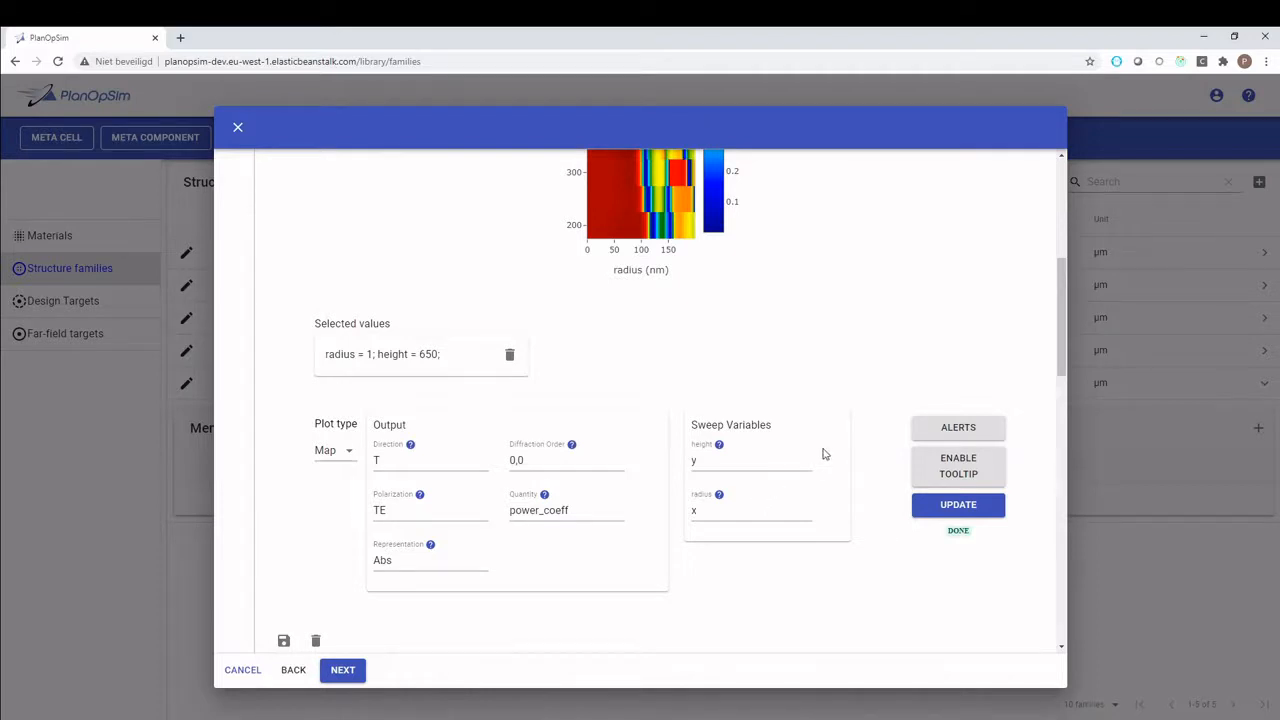
drag(1062, 344, 1072, 434)
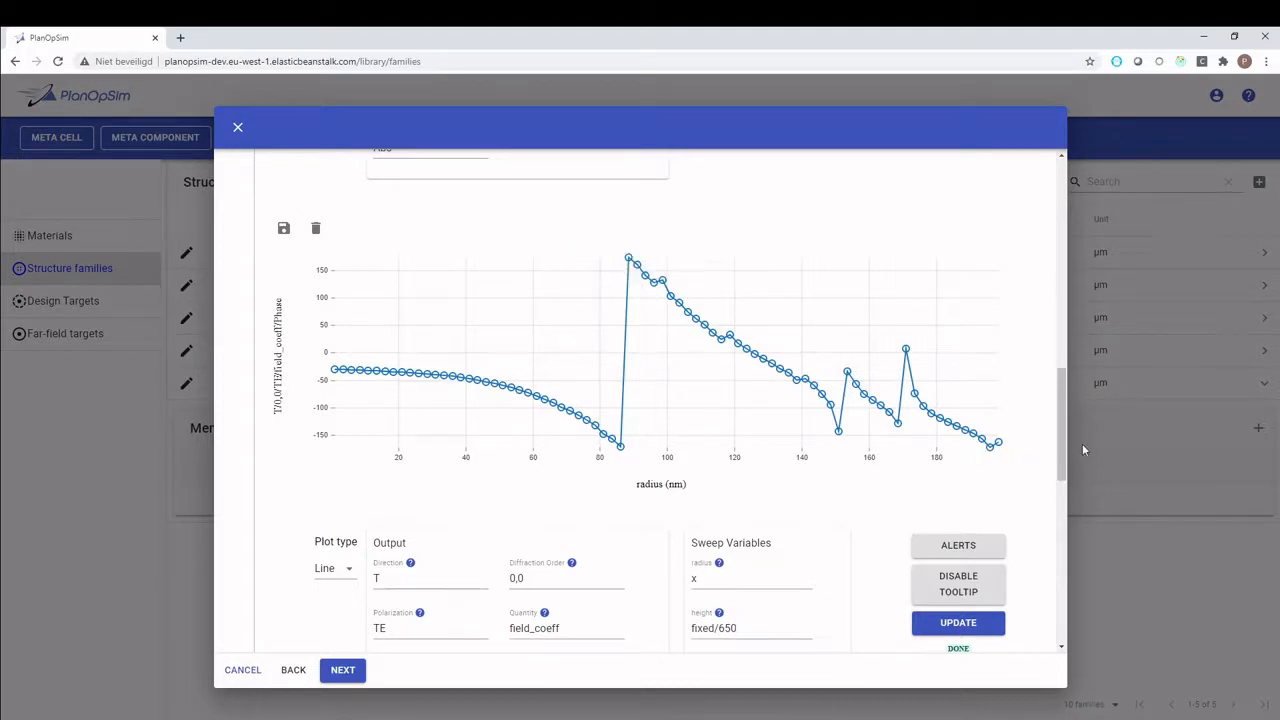
drag(1063, 445, 1051, 307)
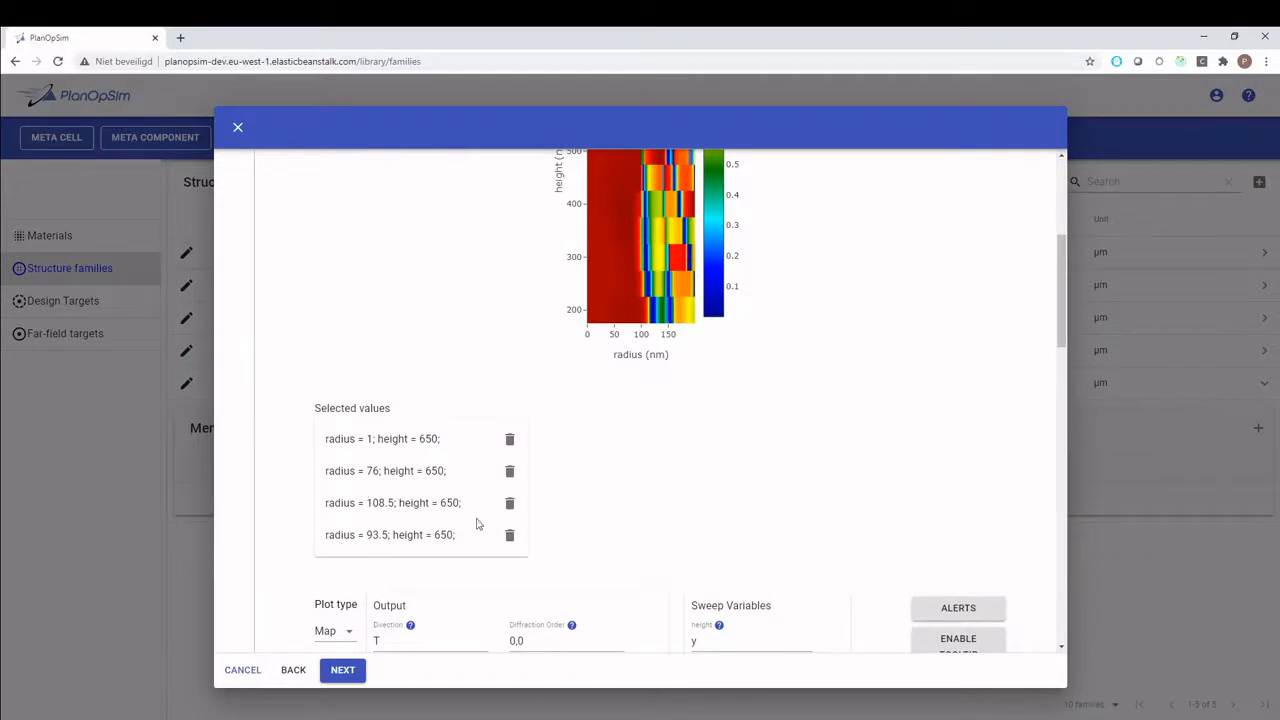
drag(1062, 322, 1096, 616)
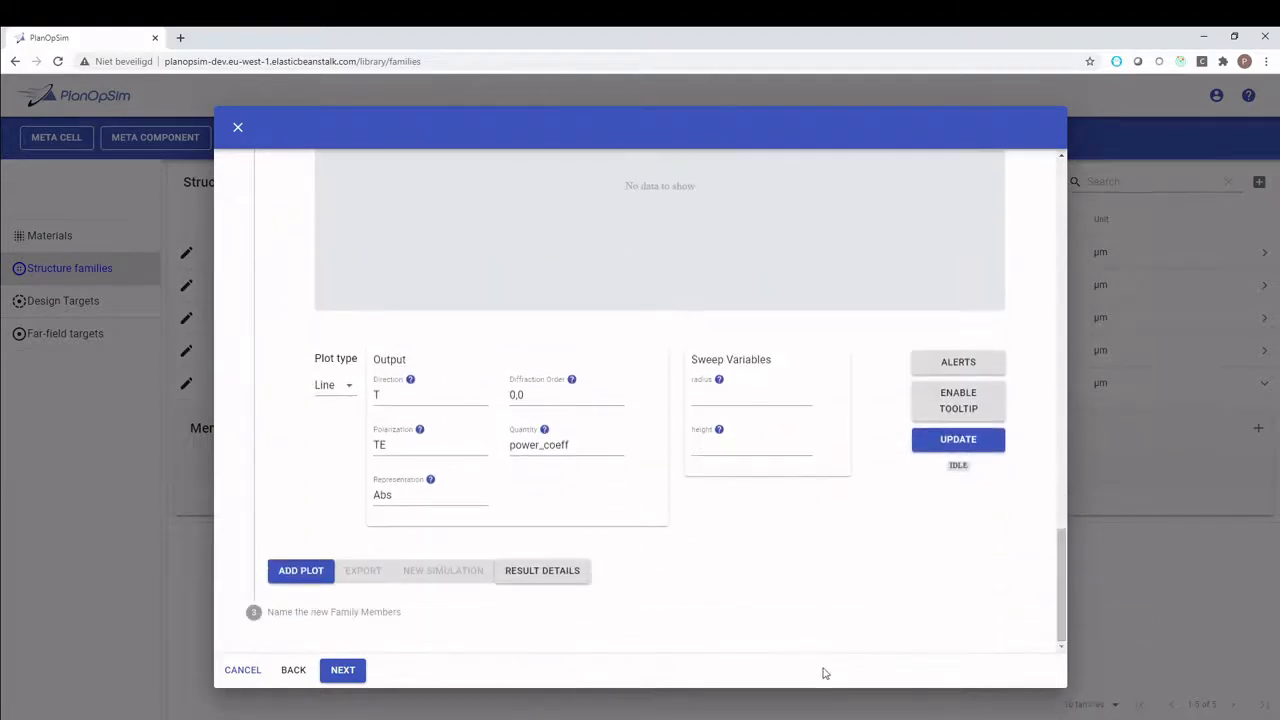
click(350, 680)
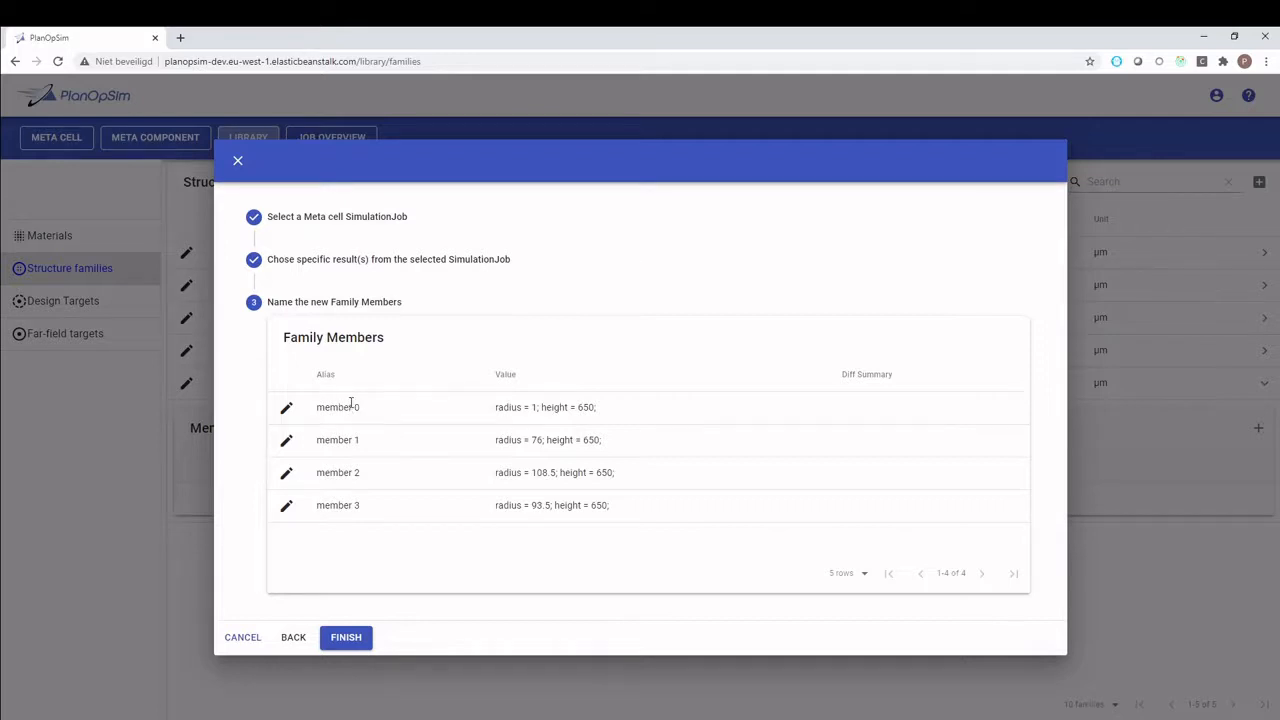
Rename the first two new family members, with radius 1 and 76, as pillar 1 and pillar 2
click(286, 407)
key(ctrl+a)
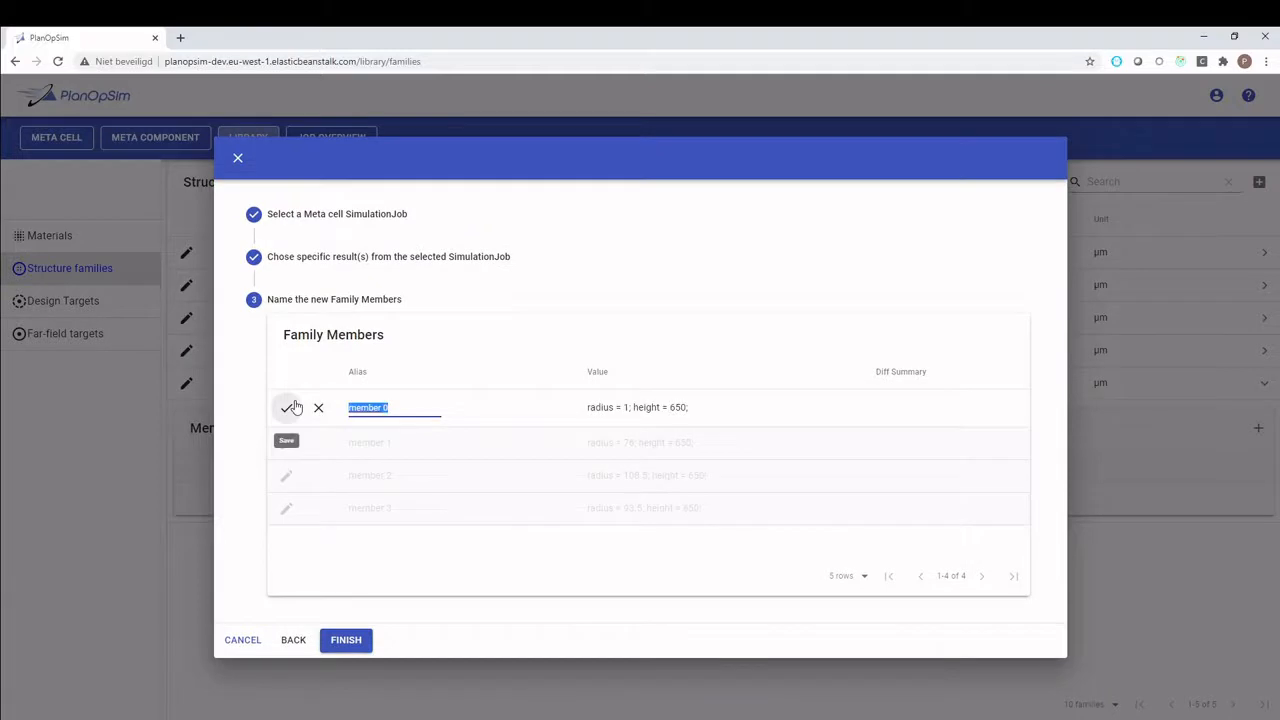
text(pl)
click(290, 407)
click(287, 442)
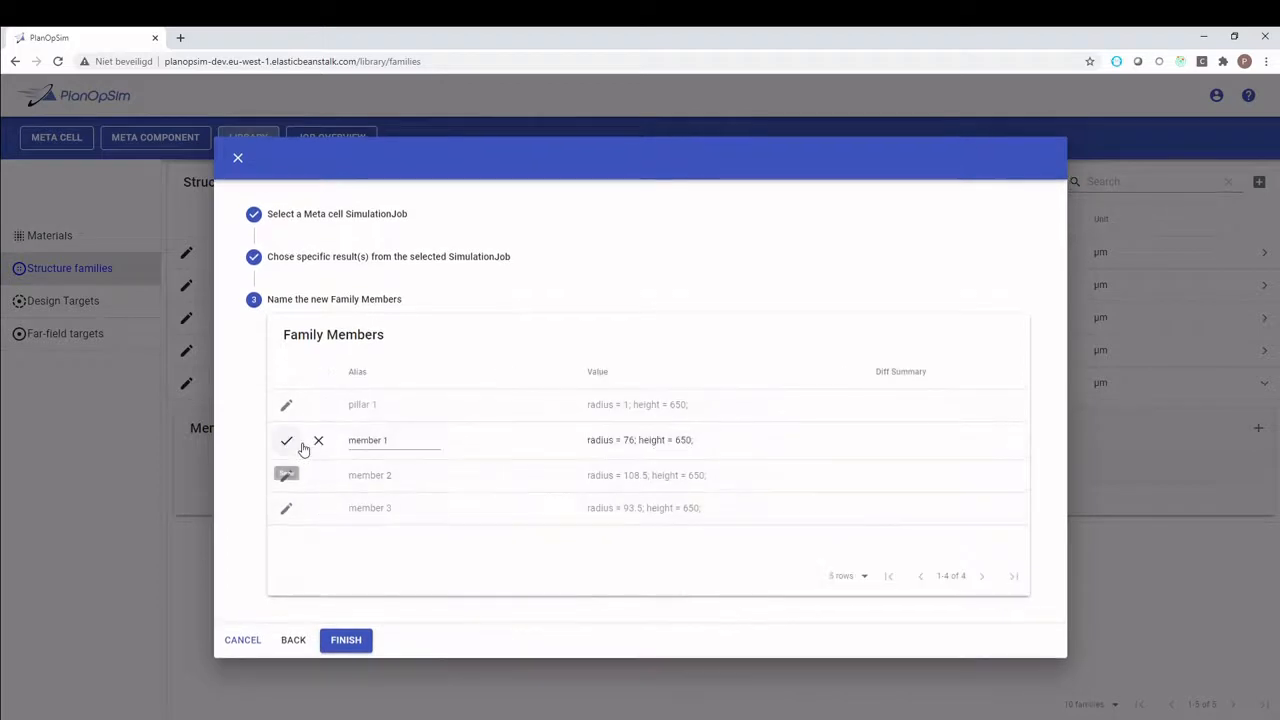
key(ctrl+a)
text(pl)
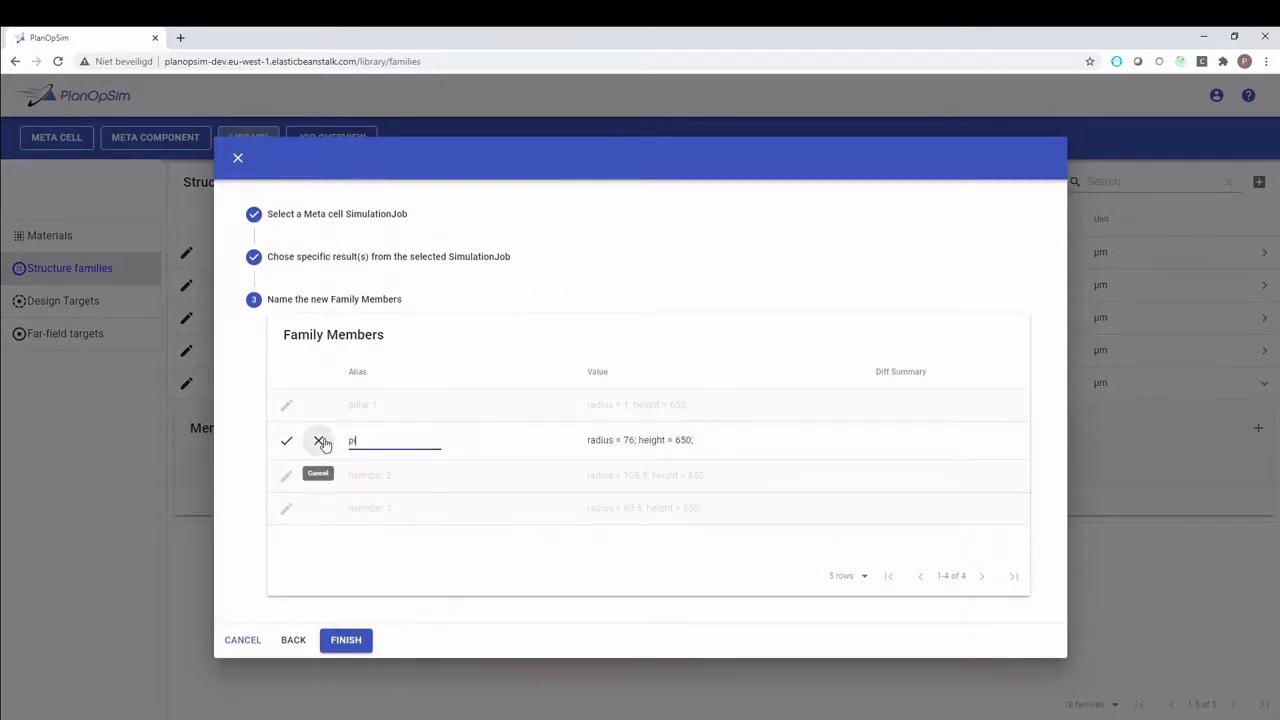
text(llar 2)
click(286, 440)
Rename the members with radius 108.5 and 93.5 as pillar 3 and pillar 4
click(287, 474)
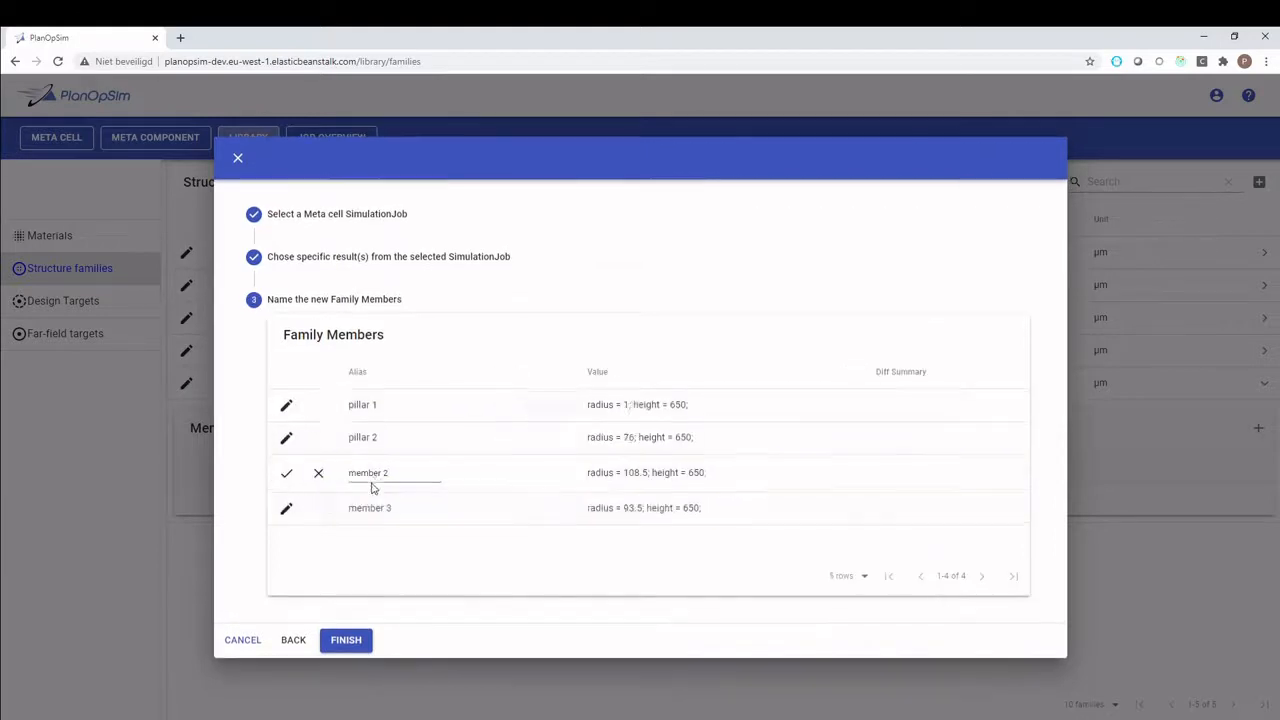
key(ctrl+a)
text(pil)
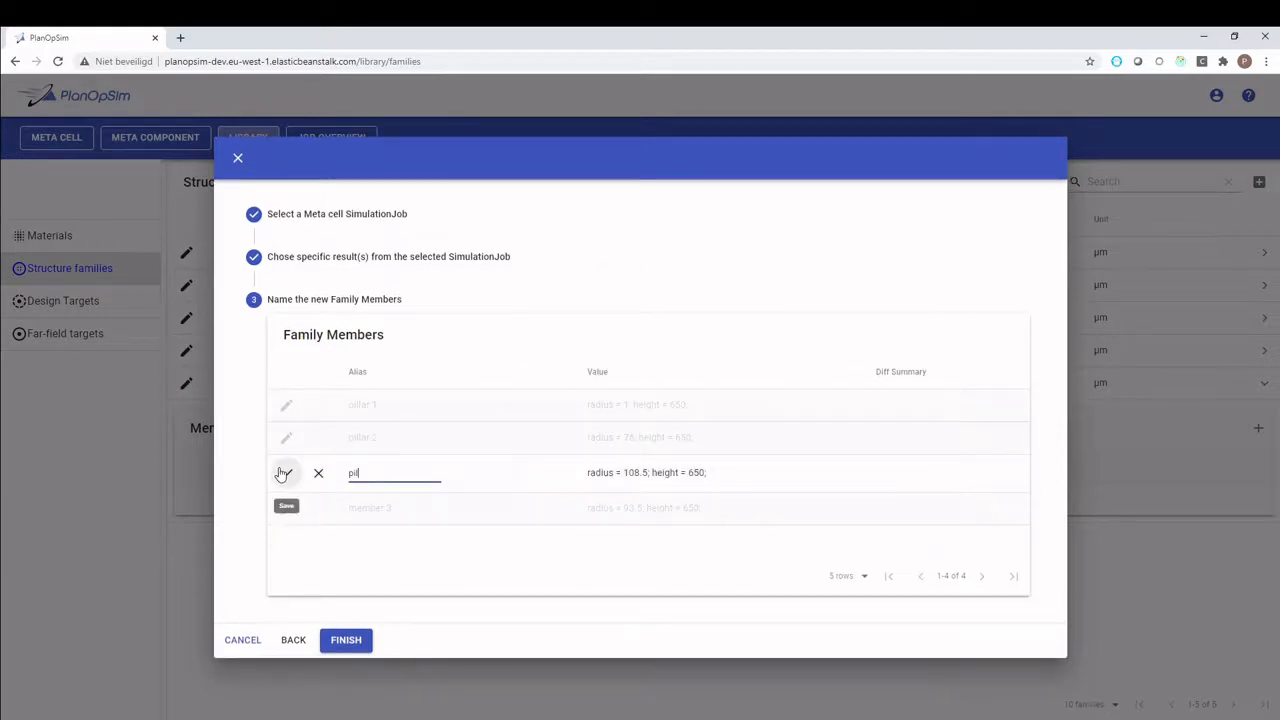
text(lar 3)
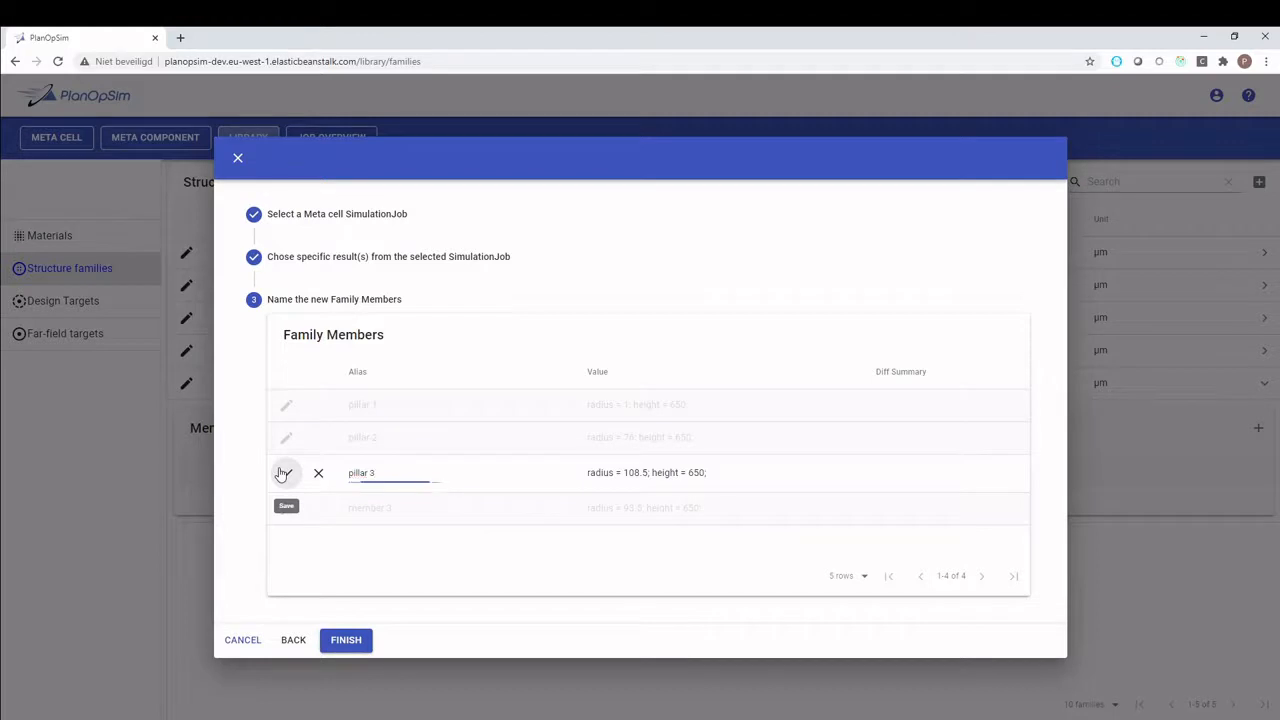
click(284, 474)
click(287, 507)
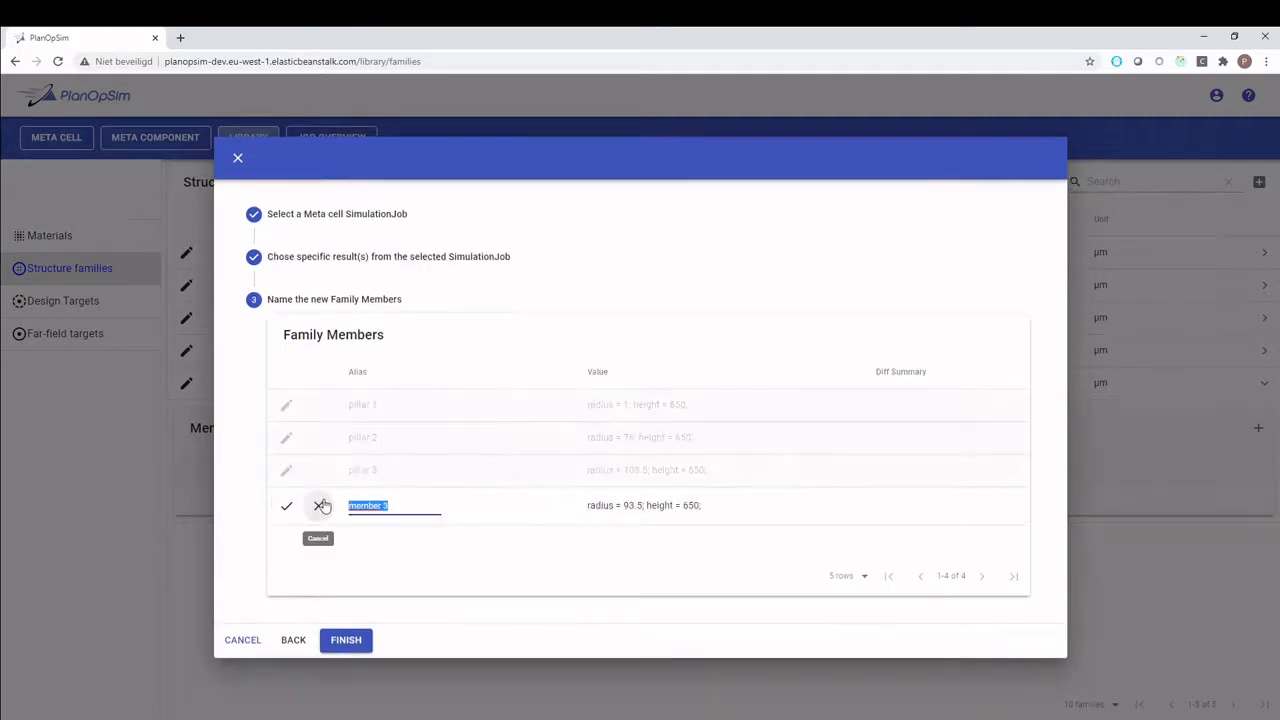
text(pillar 4)
click(286, 506)
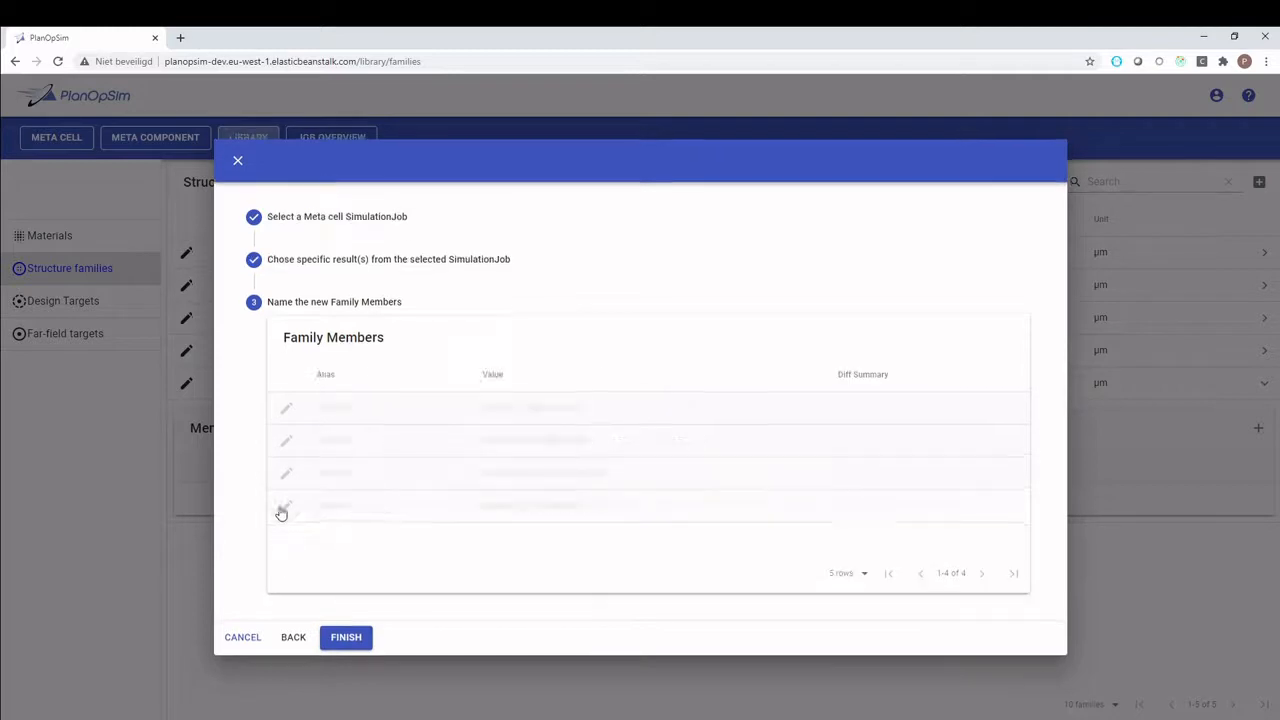
Finish adding the four pillars to the TiO2 family and show the family's member list
click(350, 638)
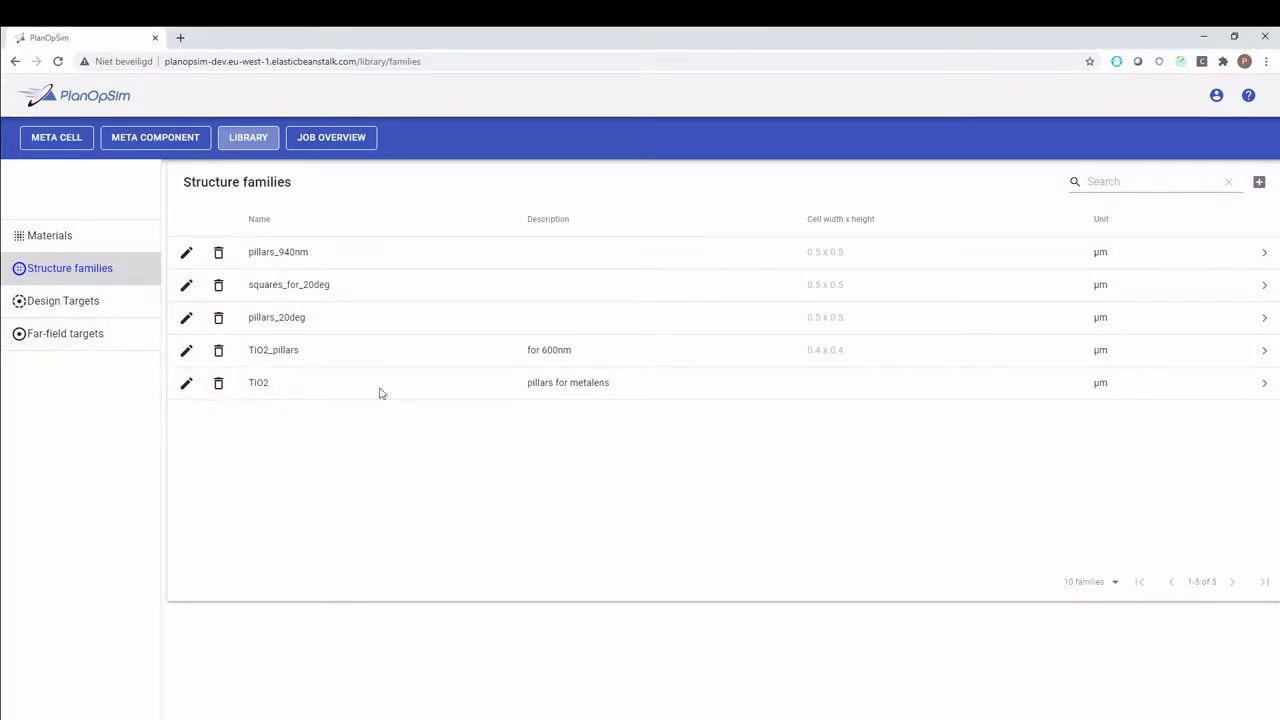
click(1266, 384)
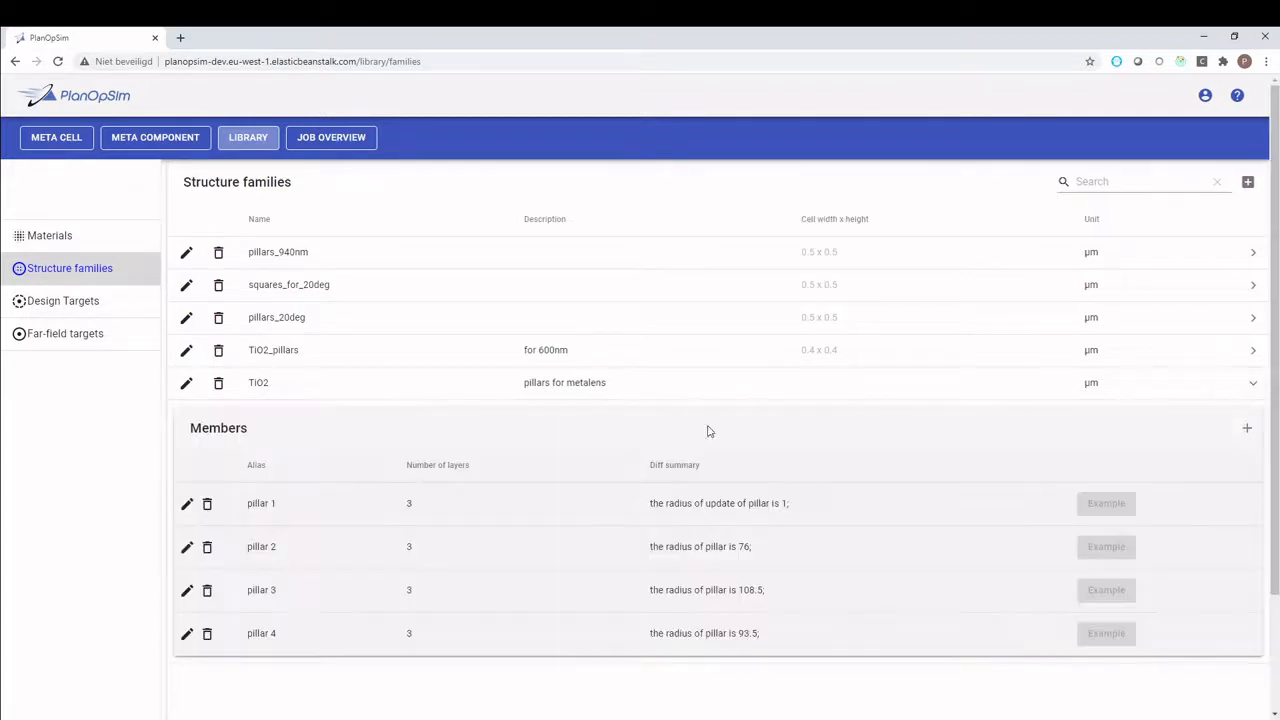
scroll(1272, 487, down, 2)
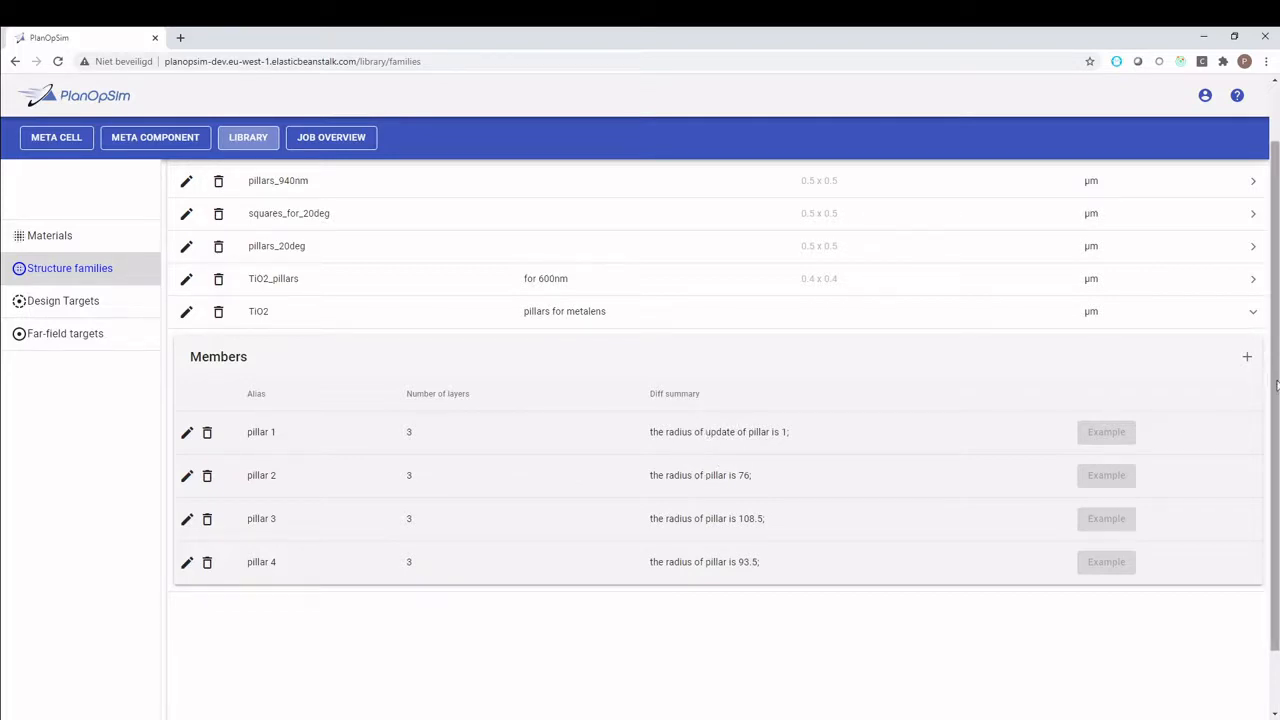
Close the TiO2 family's member list and create a meta component group named TiO2_components under the root of the project tree
click(1250, 316)
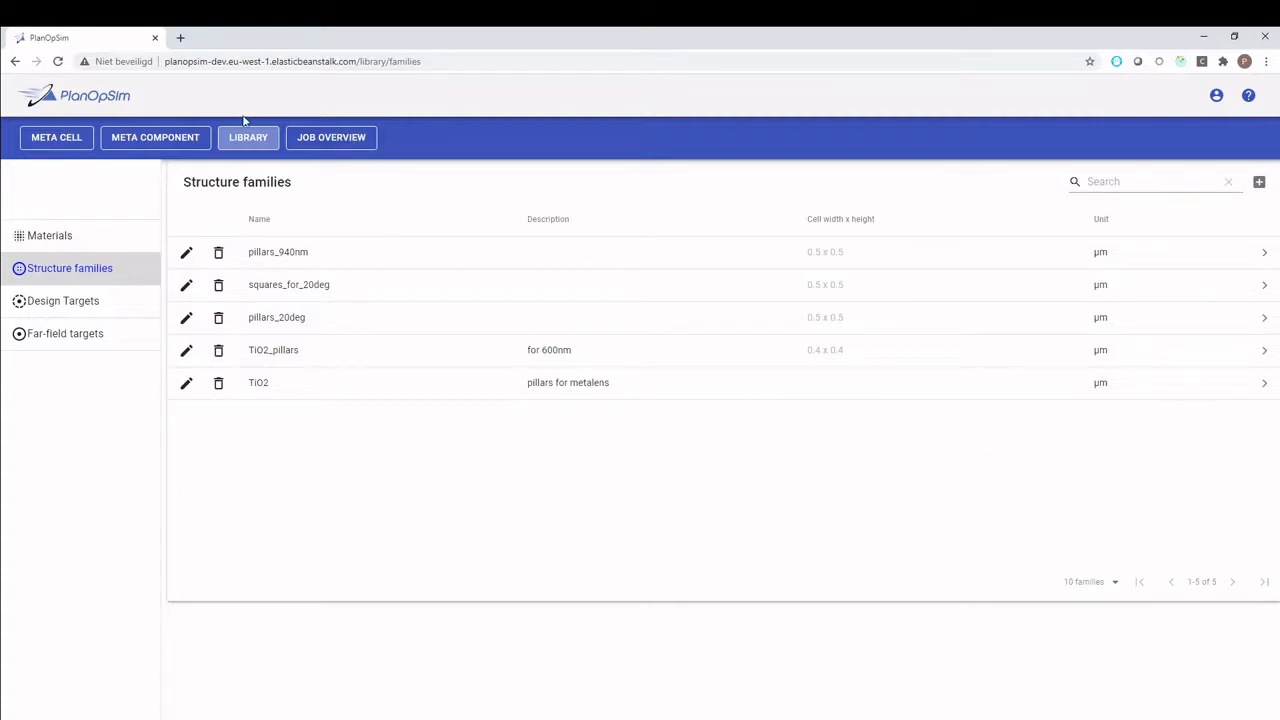
click(166, 140)
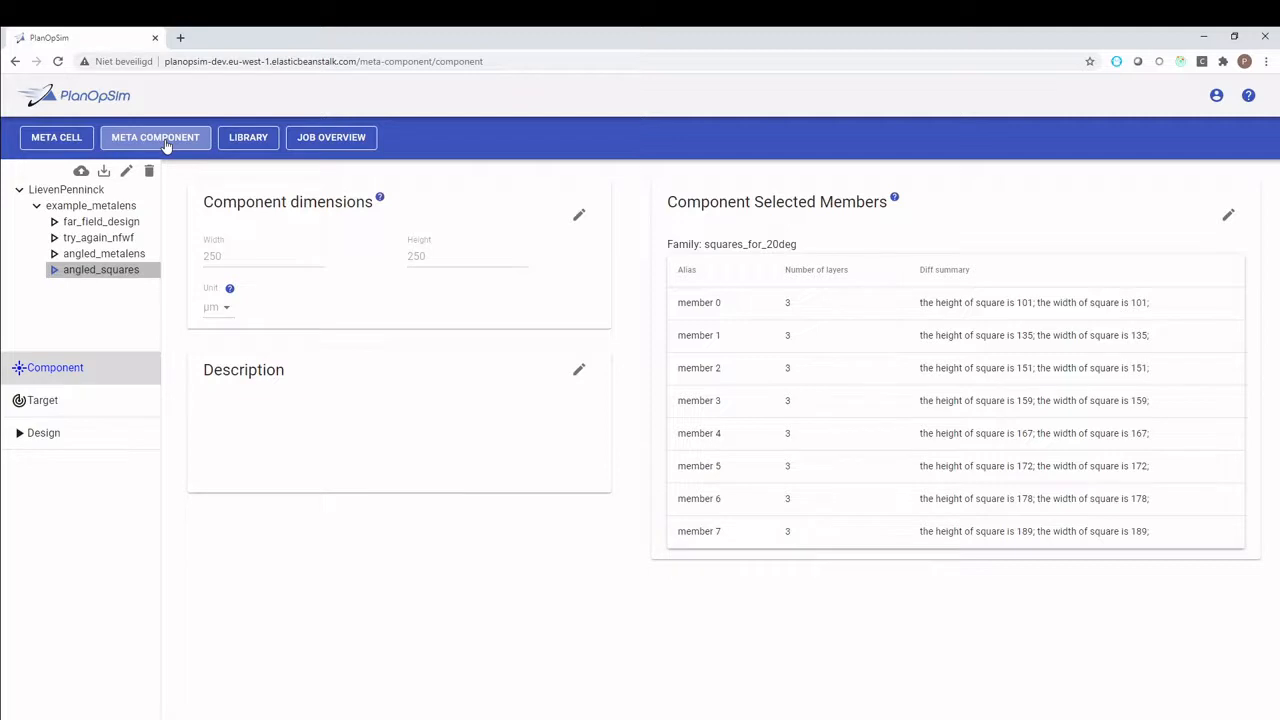
click(46, 206)
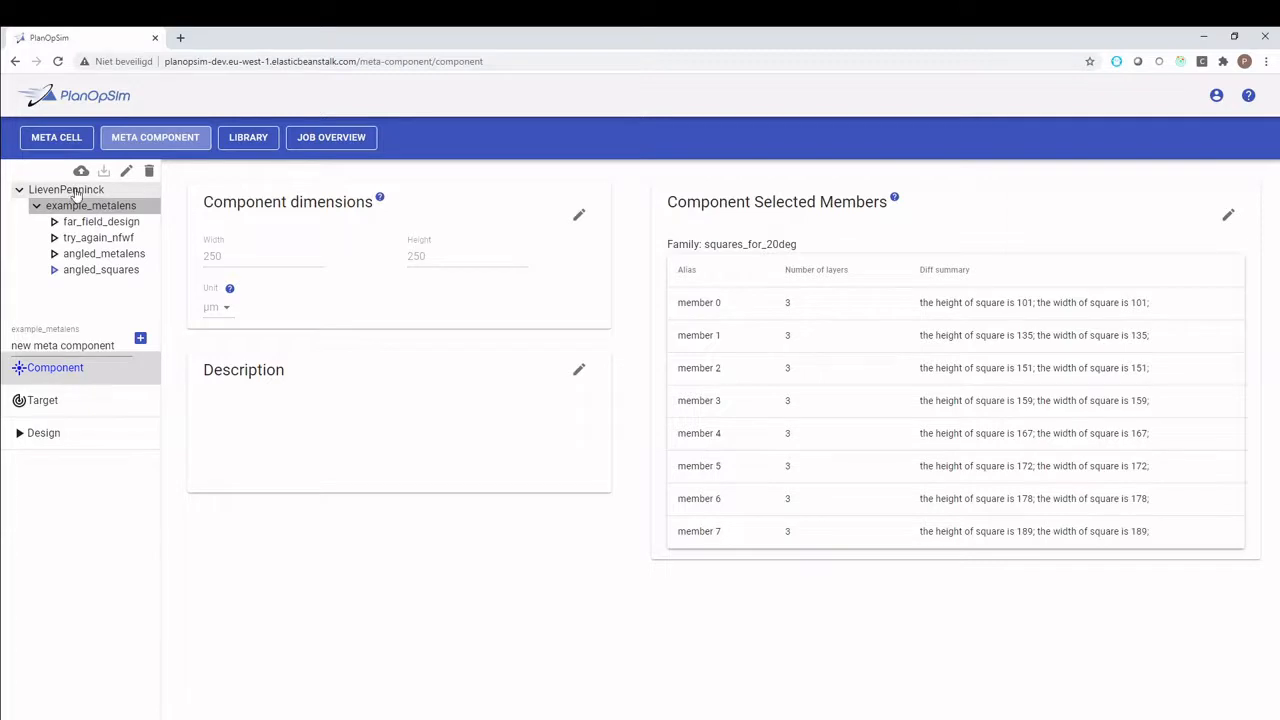
click(75, 193)
drag(72, 345, 12, 340)
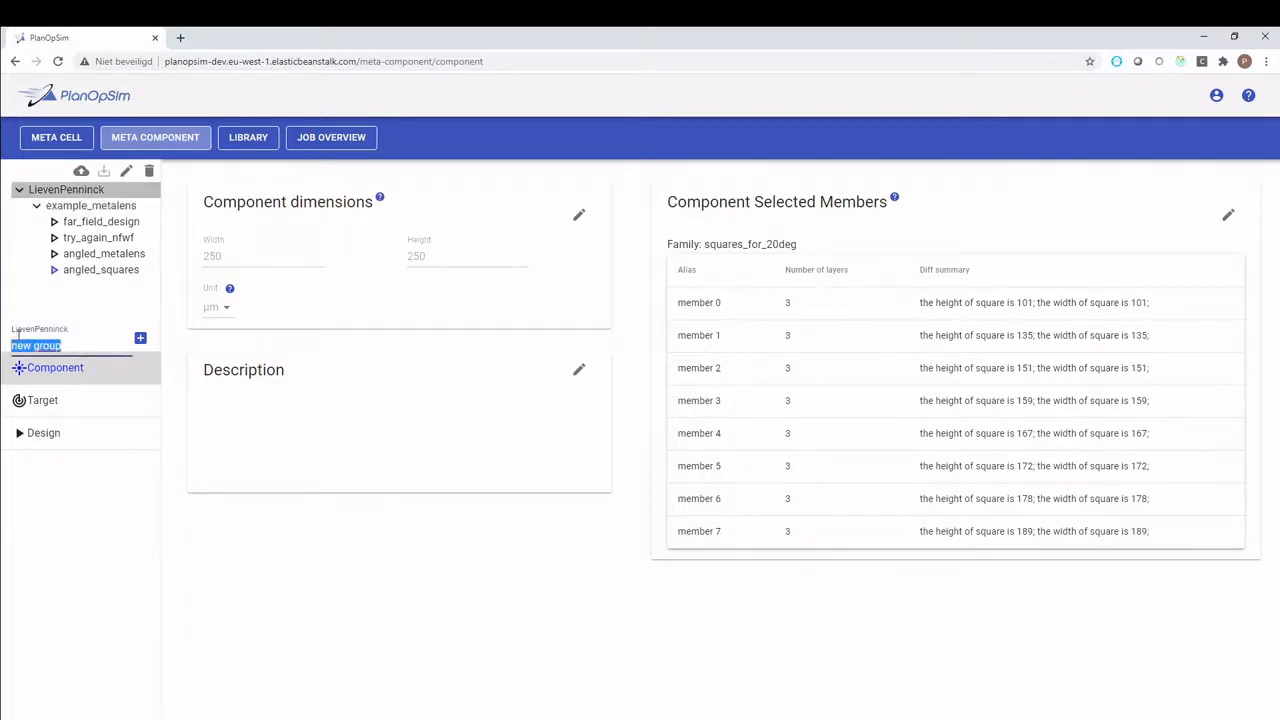
text(TiO2_components)
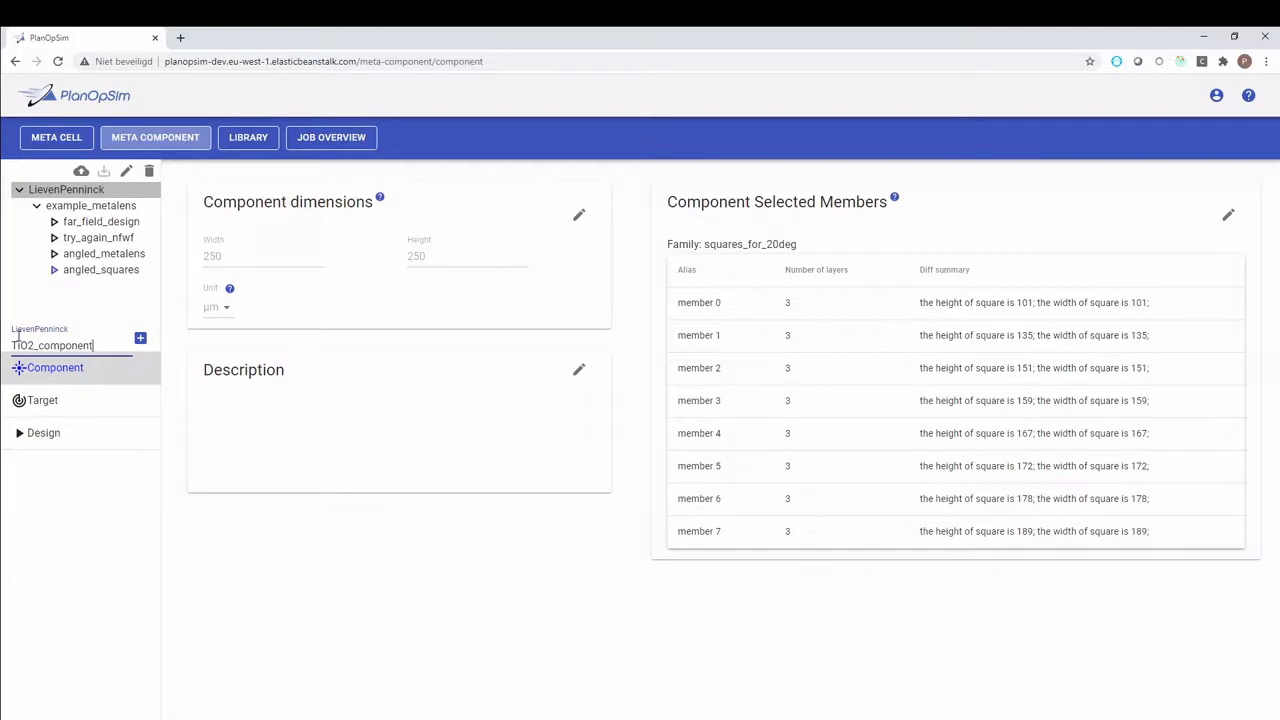
click(139, 337)
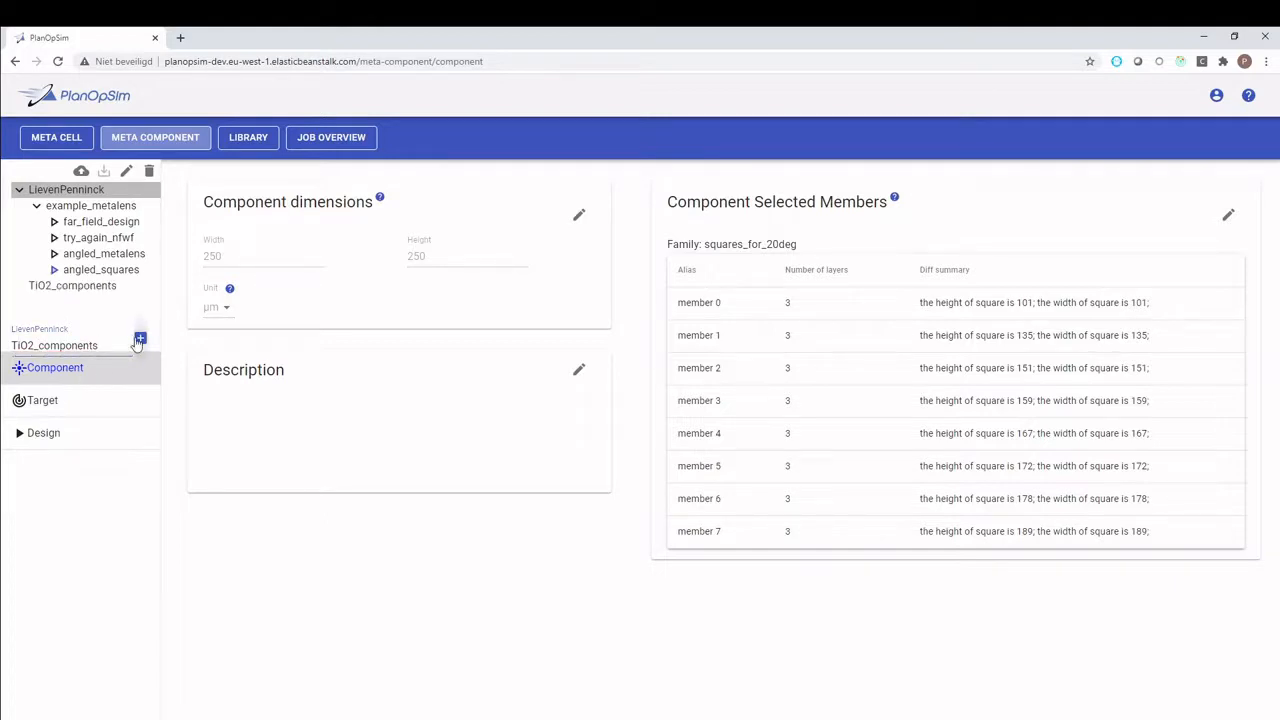
Create a new meta component named simple_lens in the TiO2_components group
drag(117, 343, 4, 357)
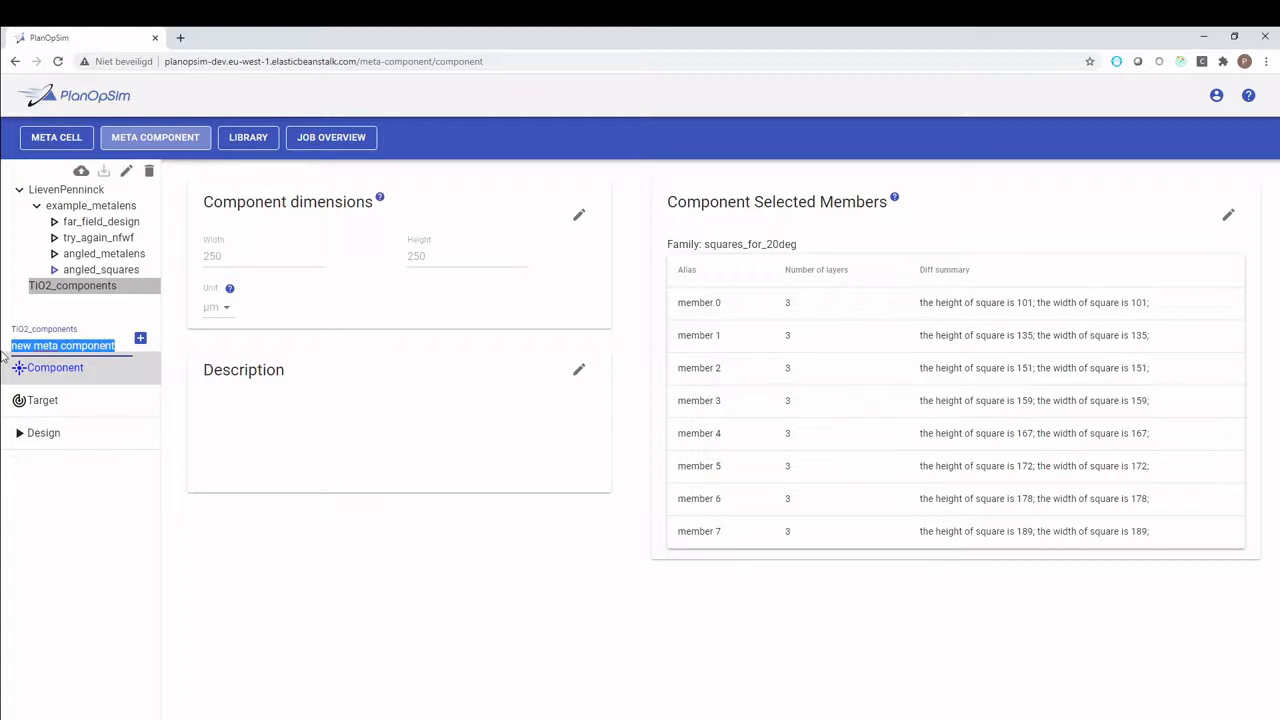
key(BackSpace)
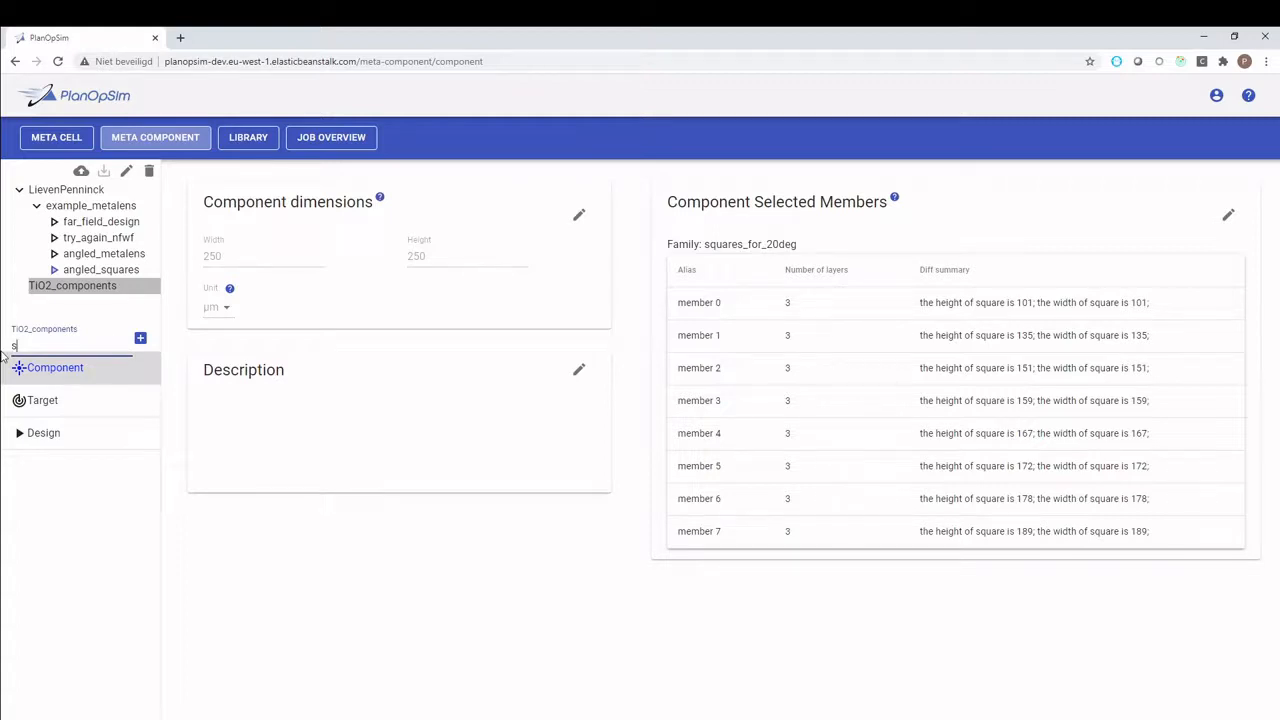
text(simple_lens)
click(140, 338)
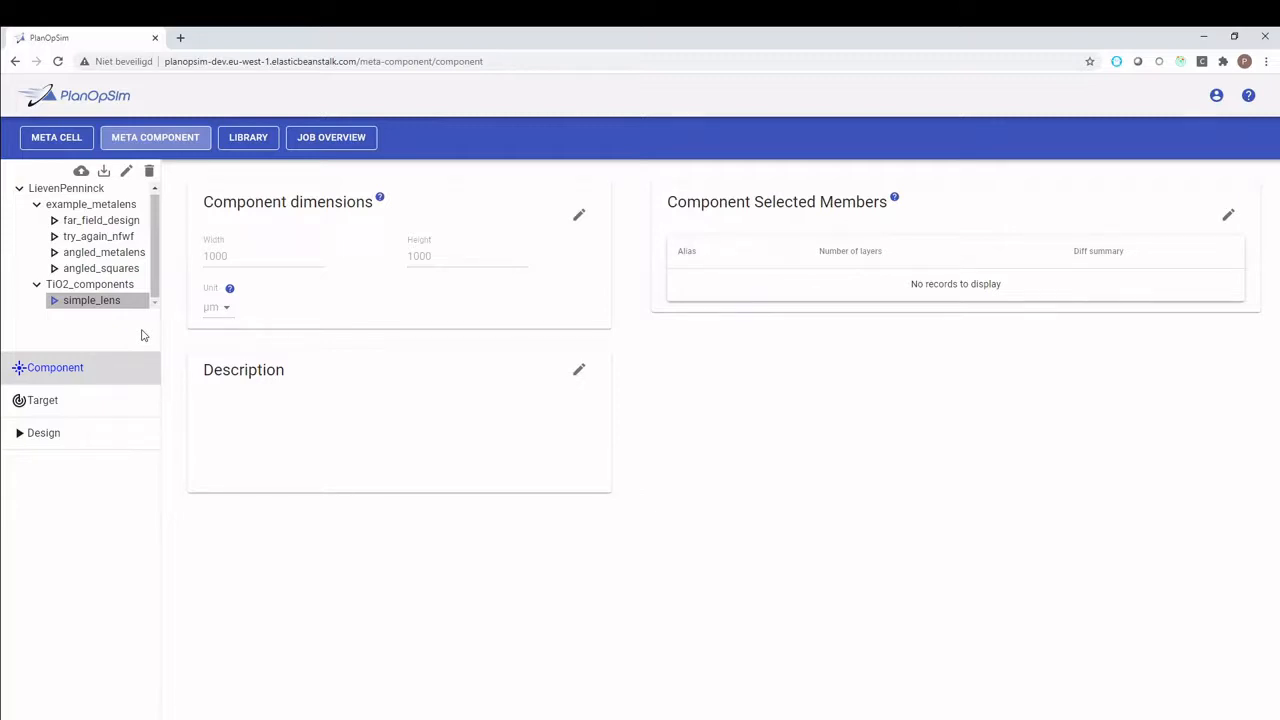
Set the simple_lens component's dimensions to 250 µm wide and 250 µm high
click(580, 218)
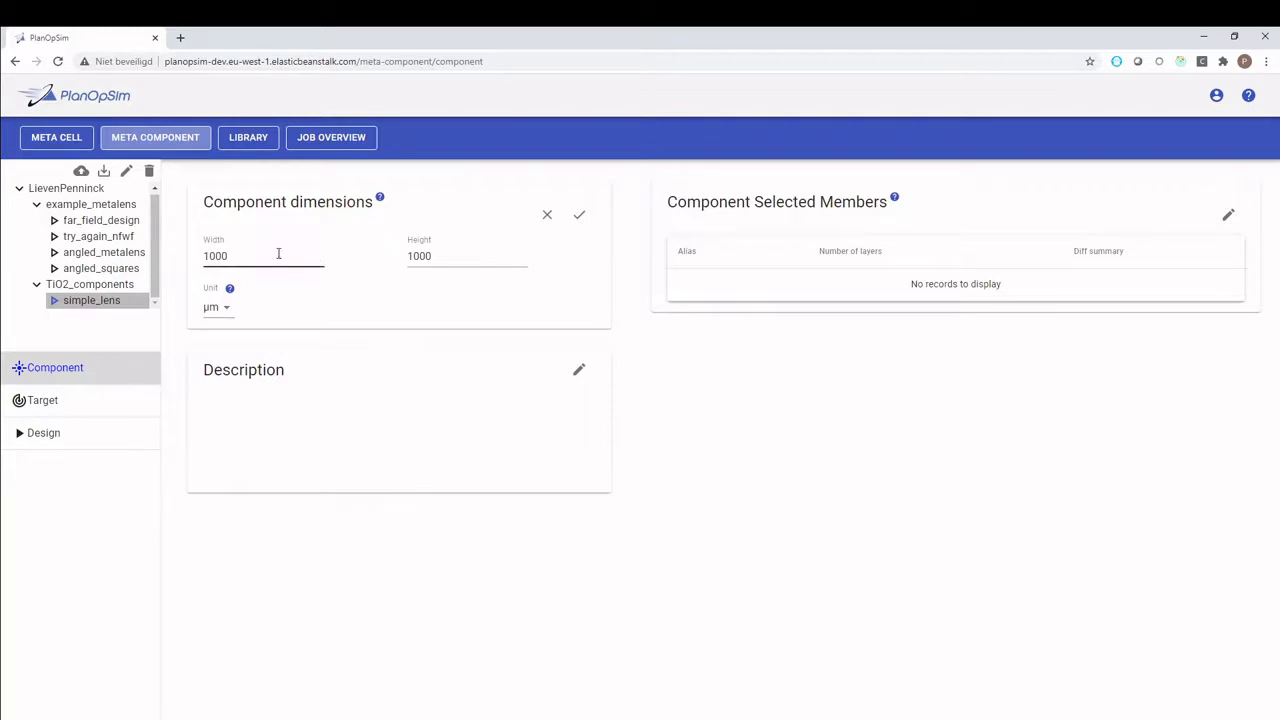
drag(279, 254, 201, 259)
text(250)
drag(462, 250, 377, 260)
text(250)
click(579, 215)
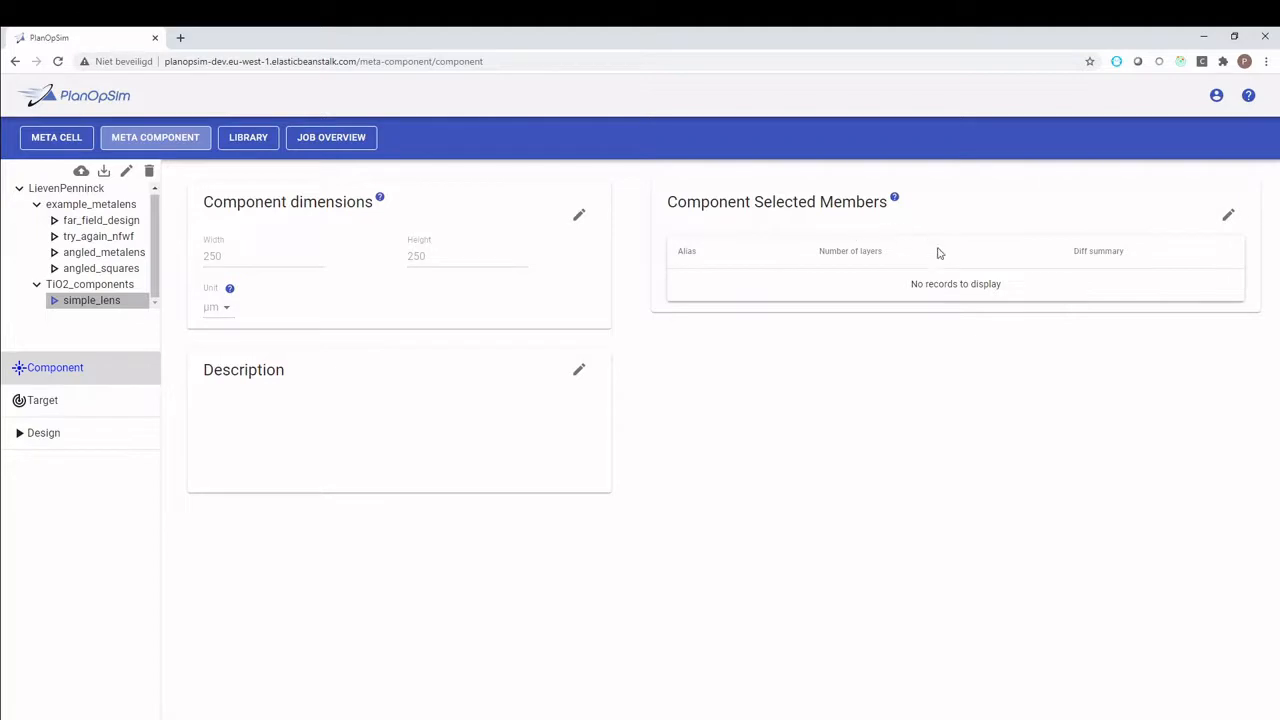
Assign pillar 1 to pillar 4 from the TiO2 family as the component's selected members
click(1231, 218)
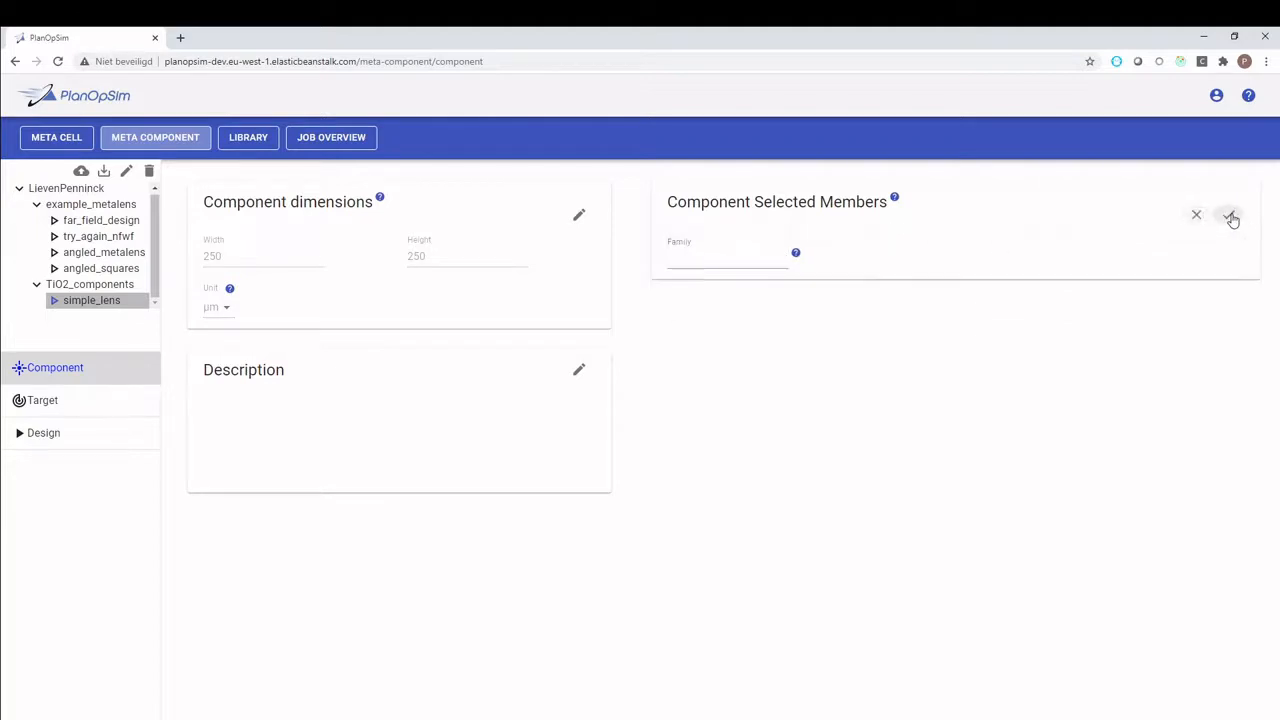
click(680, 266)
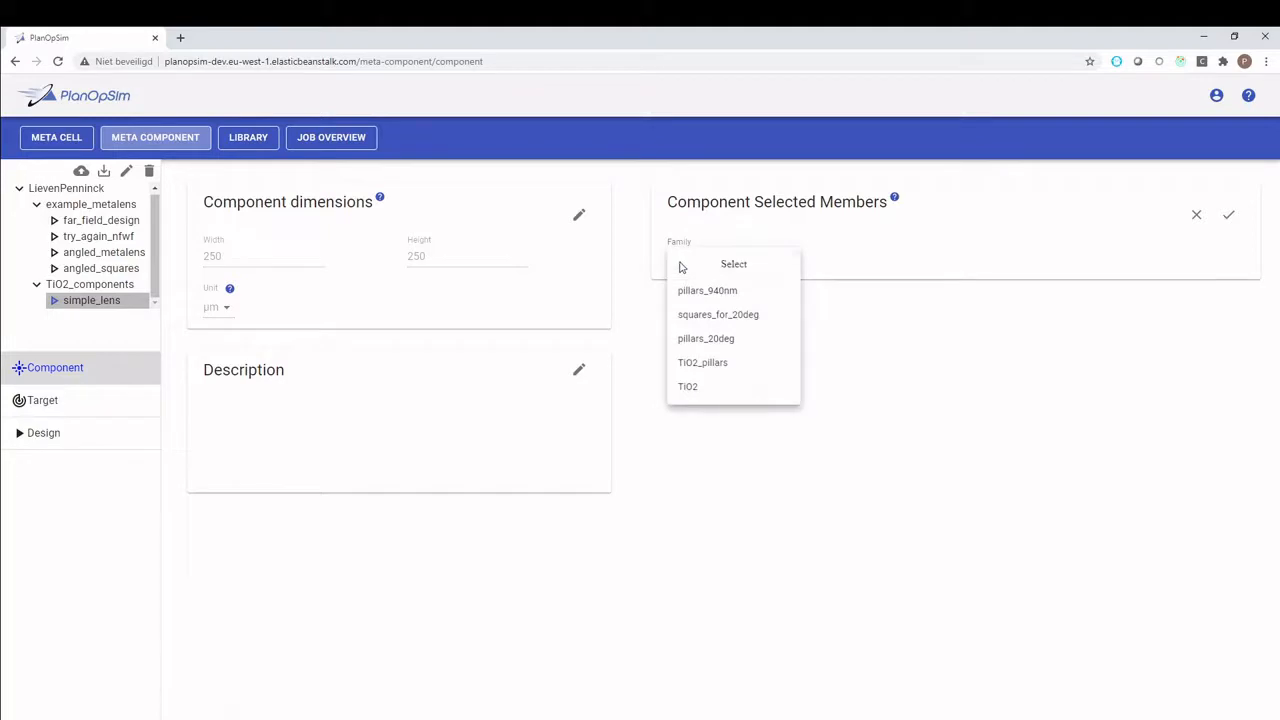
click(688, 388)
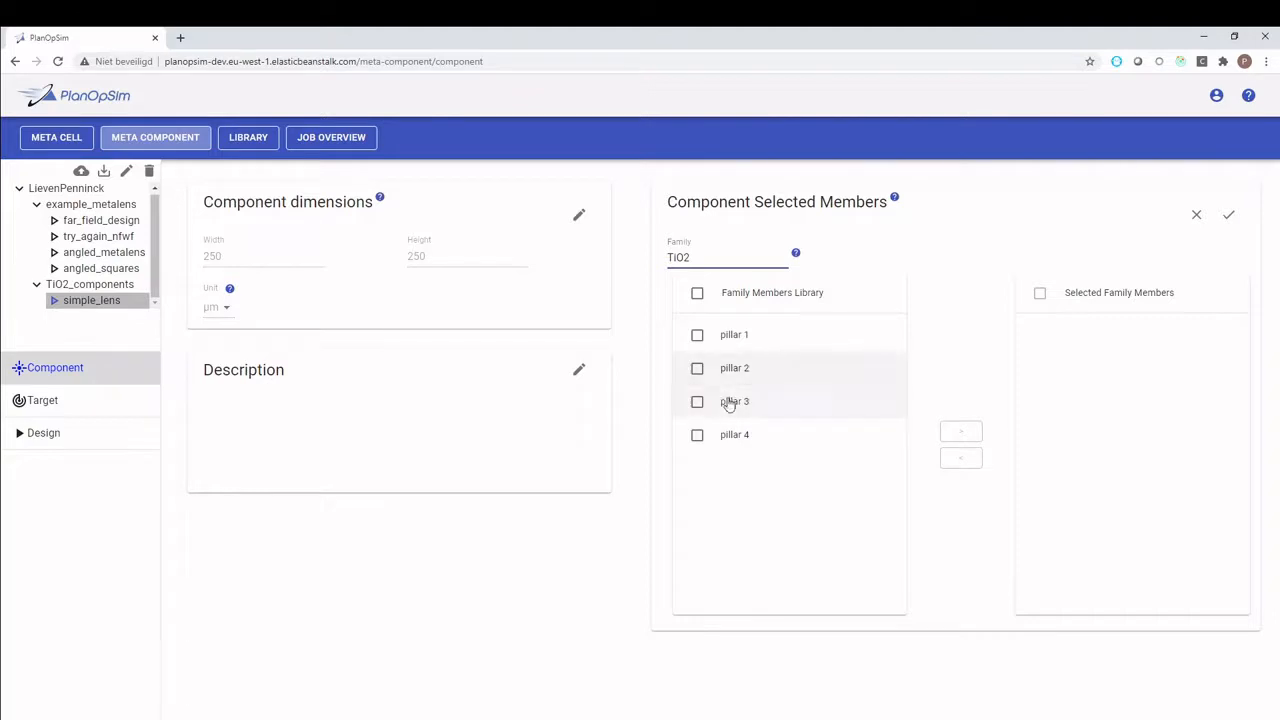
click(697, 336)
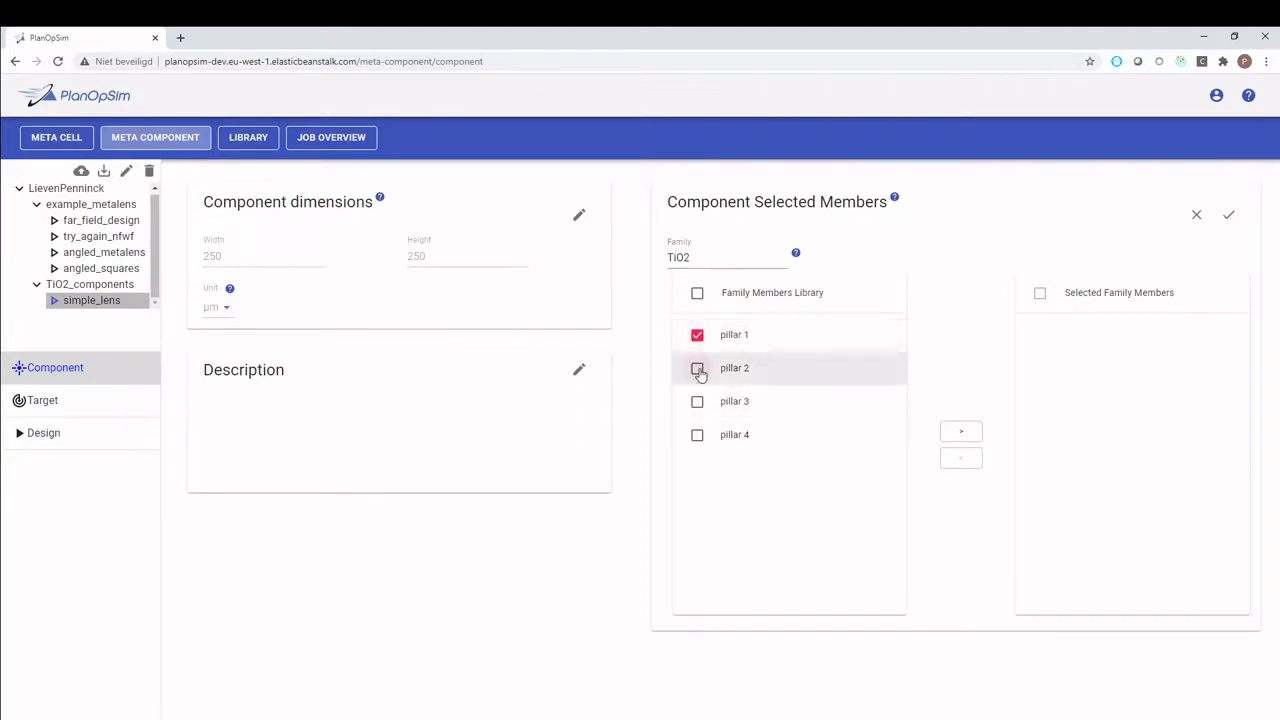
click(697, 369)
click(697, 402)
click(697, 434)
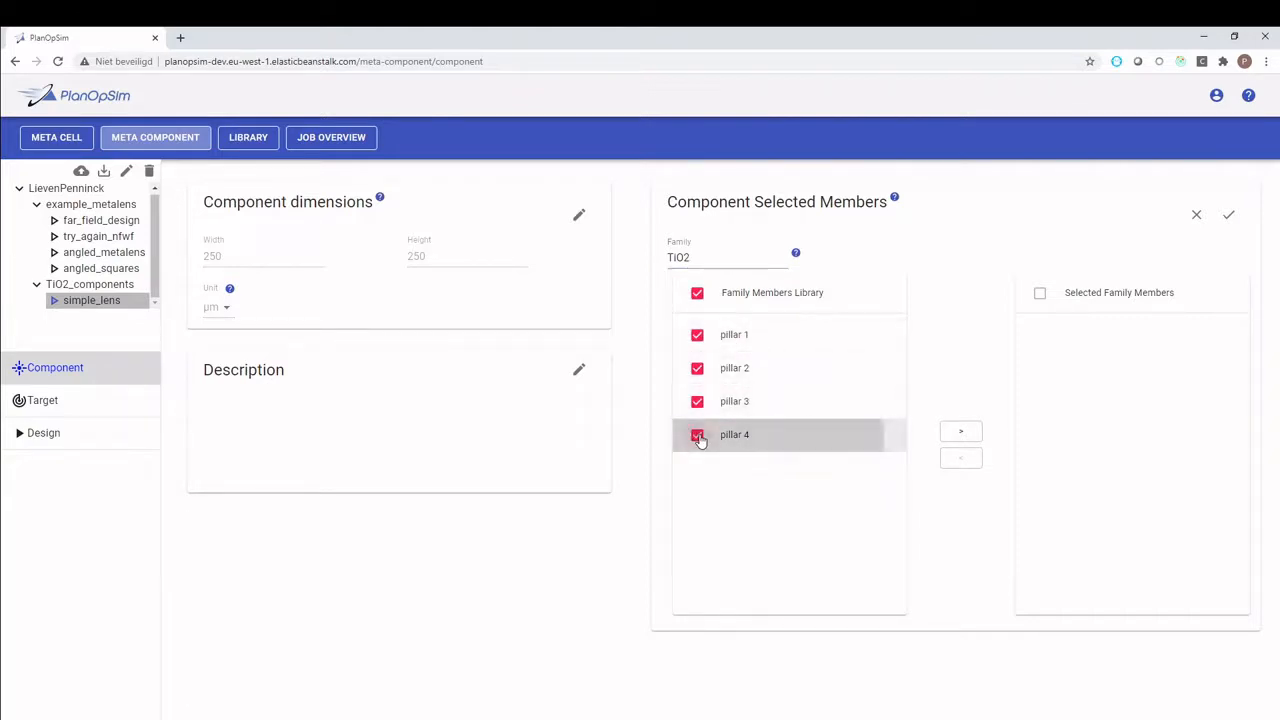
click(697, 293)
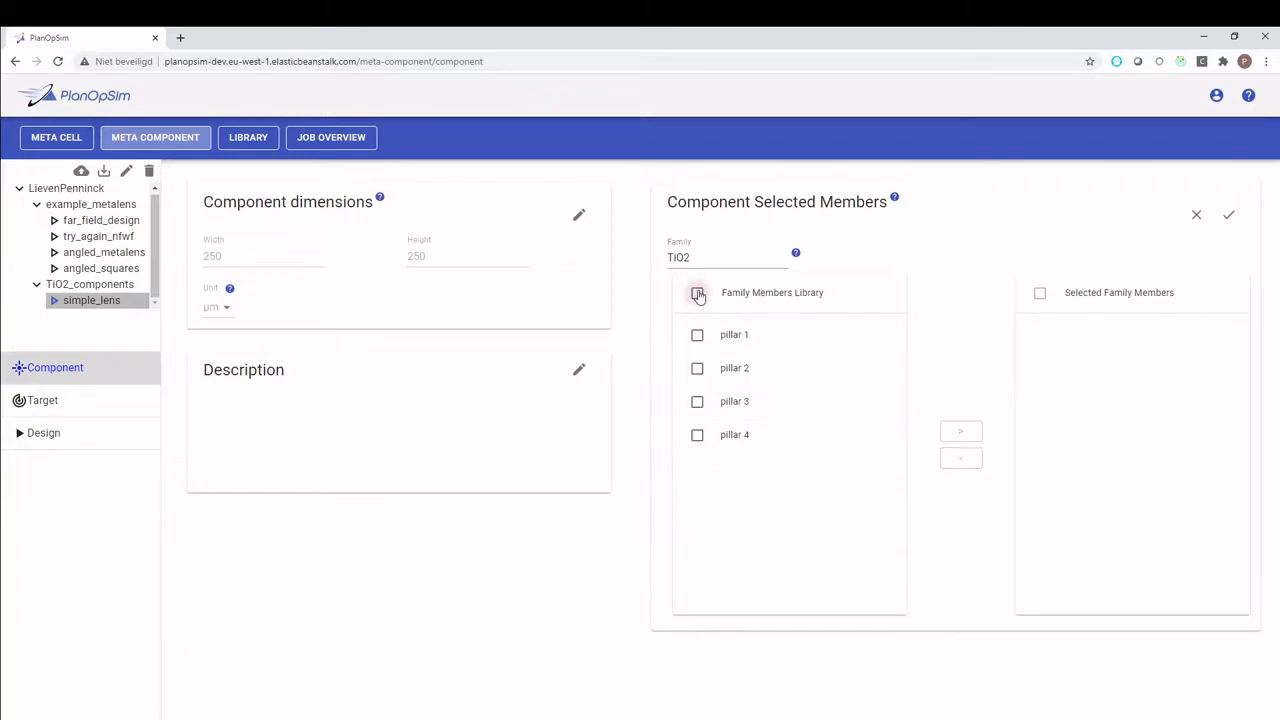
click(697, 293)
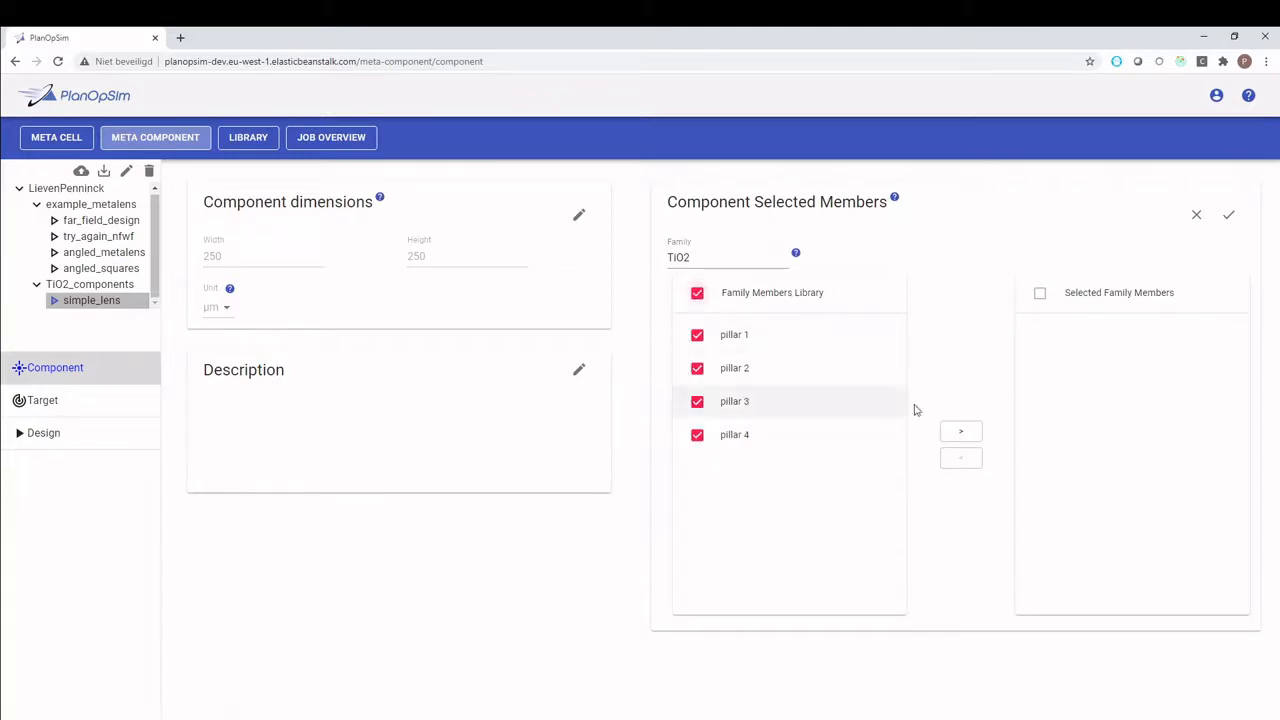
click(962, 433)
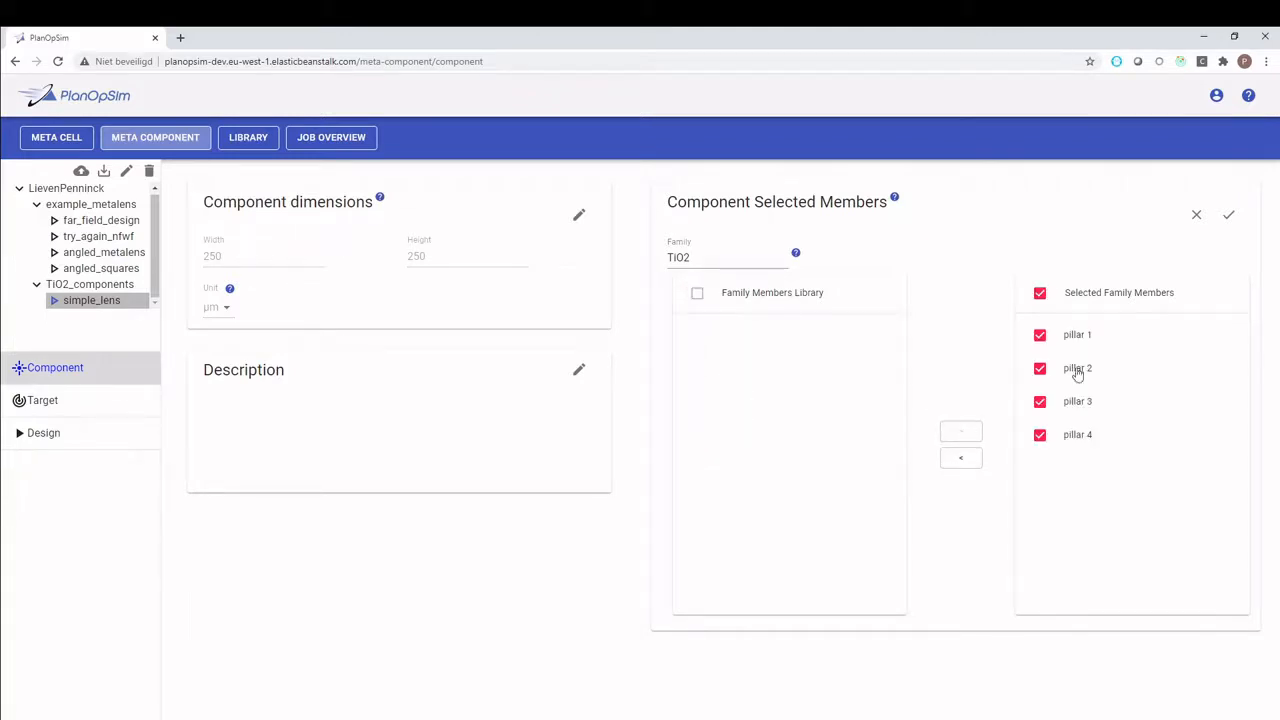
click(1228, 215)
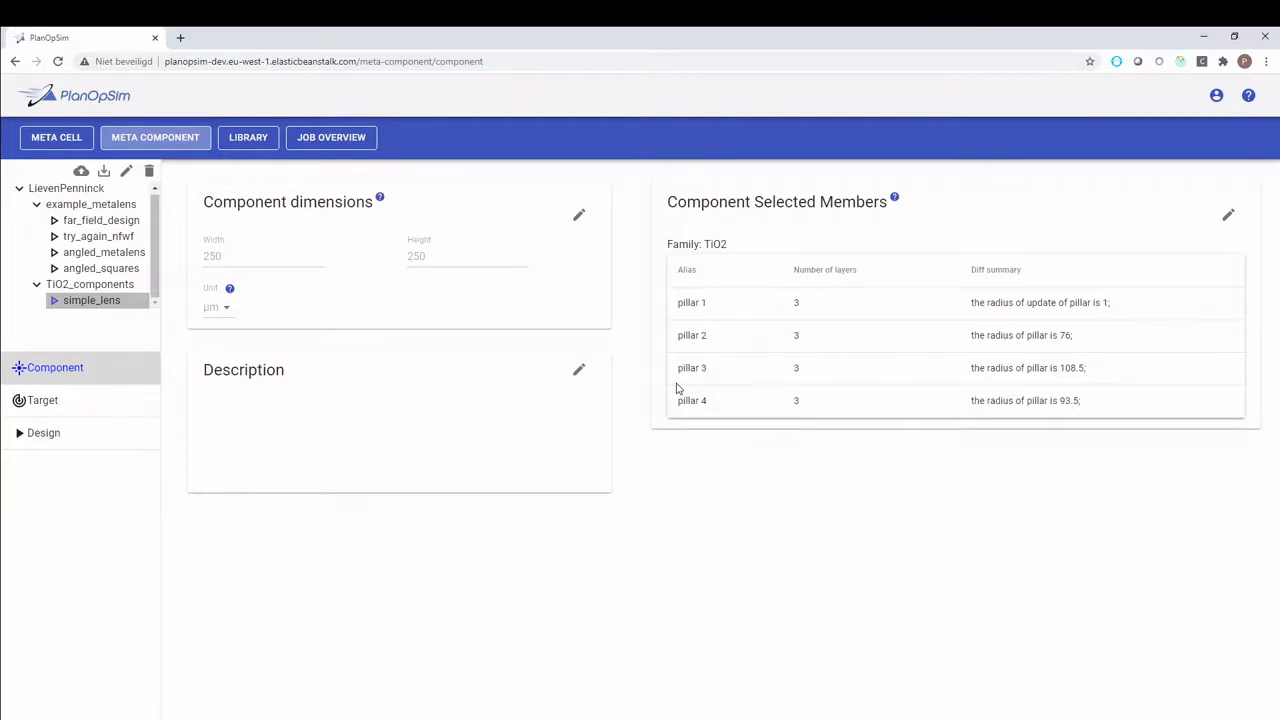
Give the simple_lens component the description "TiO2 based metalens"
click(582, 371)
click(369, 400)
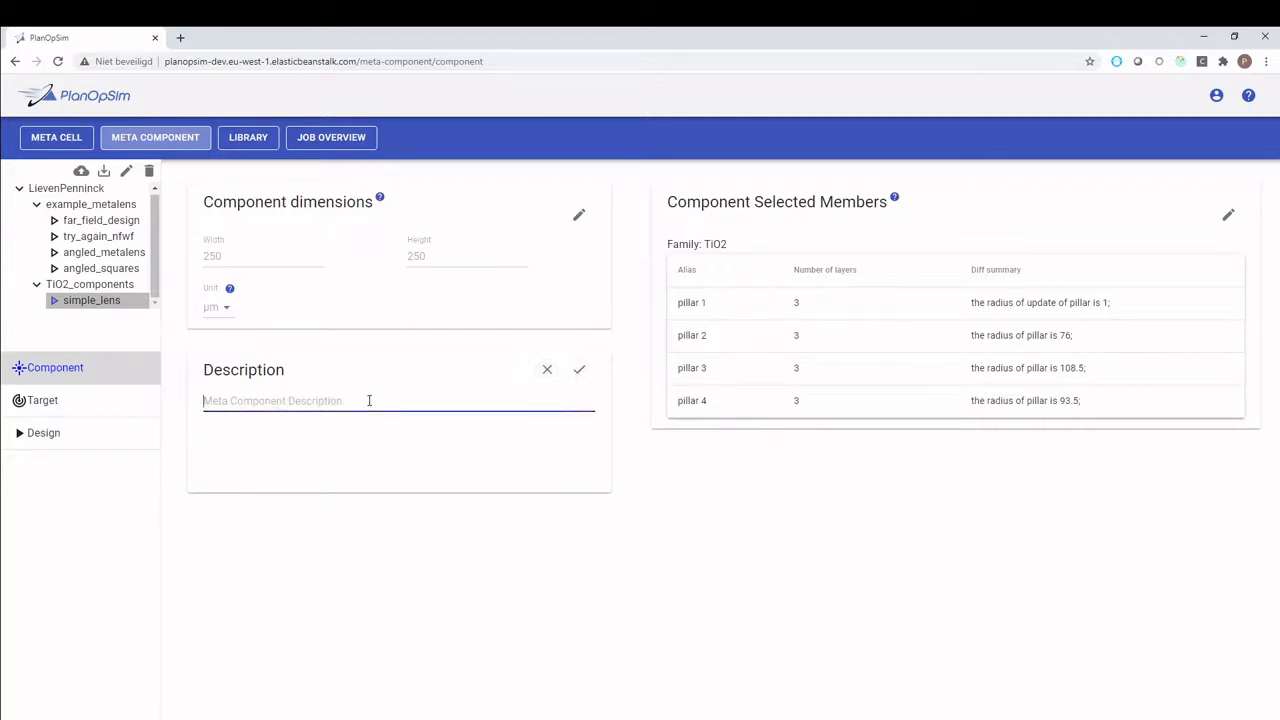
text(TiO)
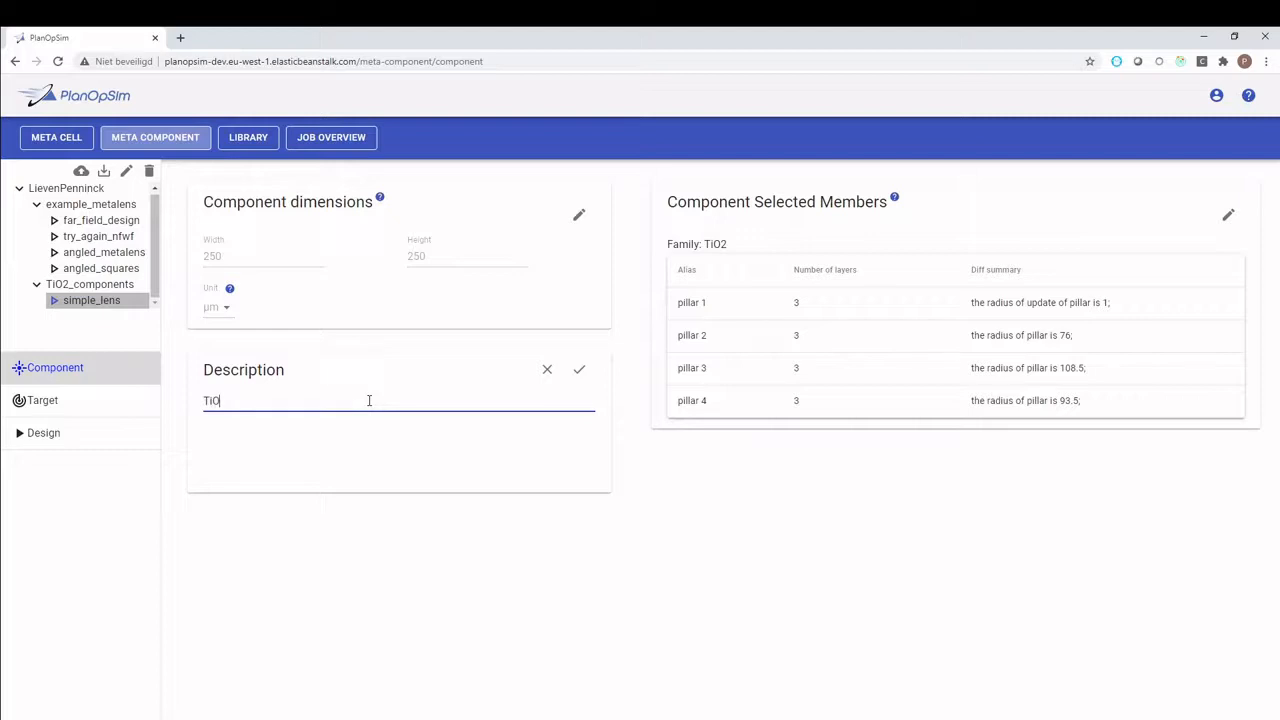
text(2 based metalens)
click(577, 379)
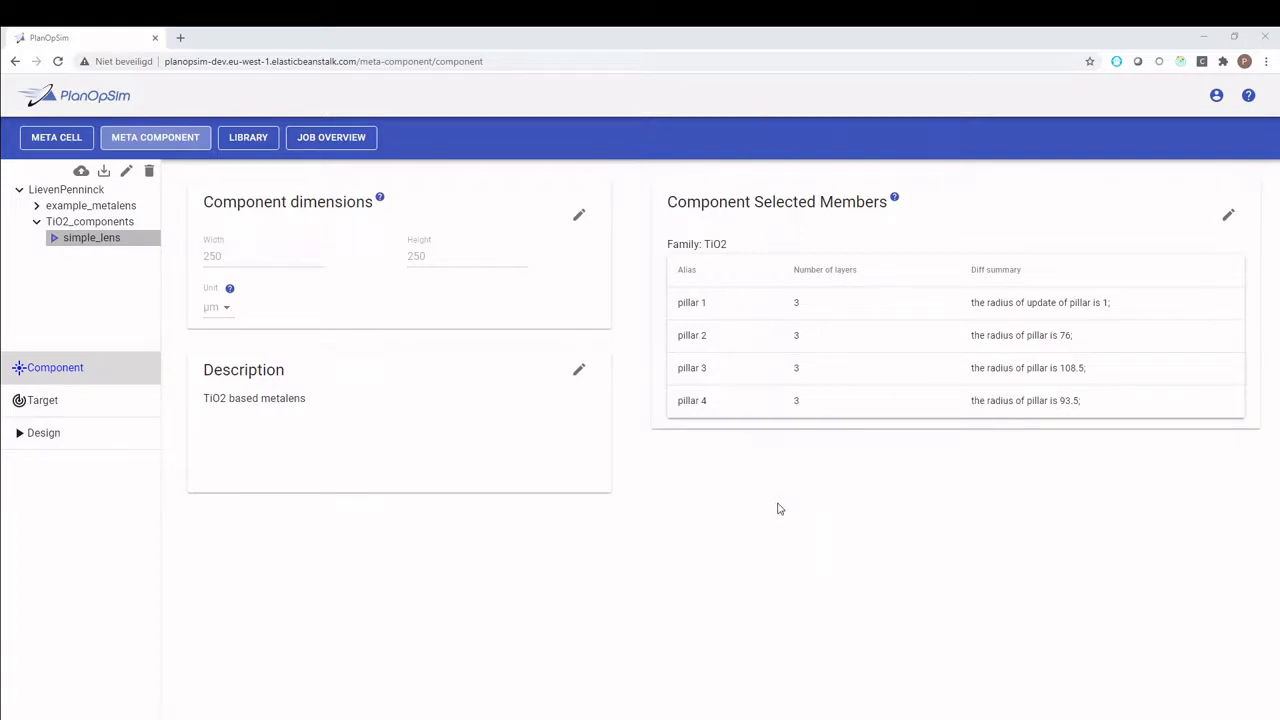
Add a new design target to the simple_lens component and keep it in the selected design targets
click(73, 412)
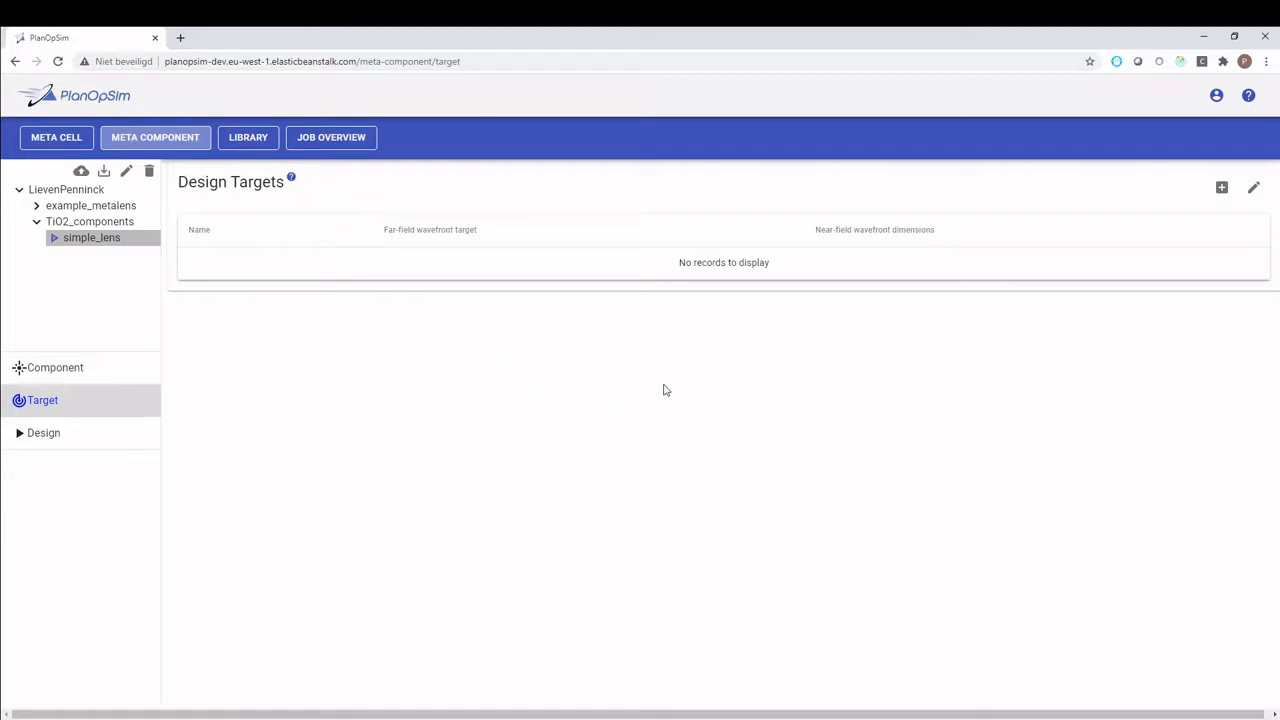
click(1220, 192)
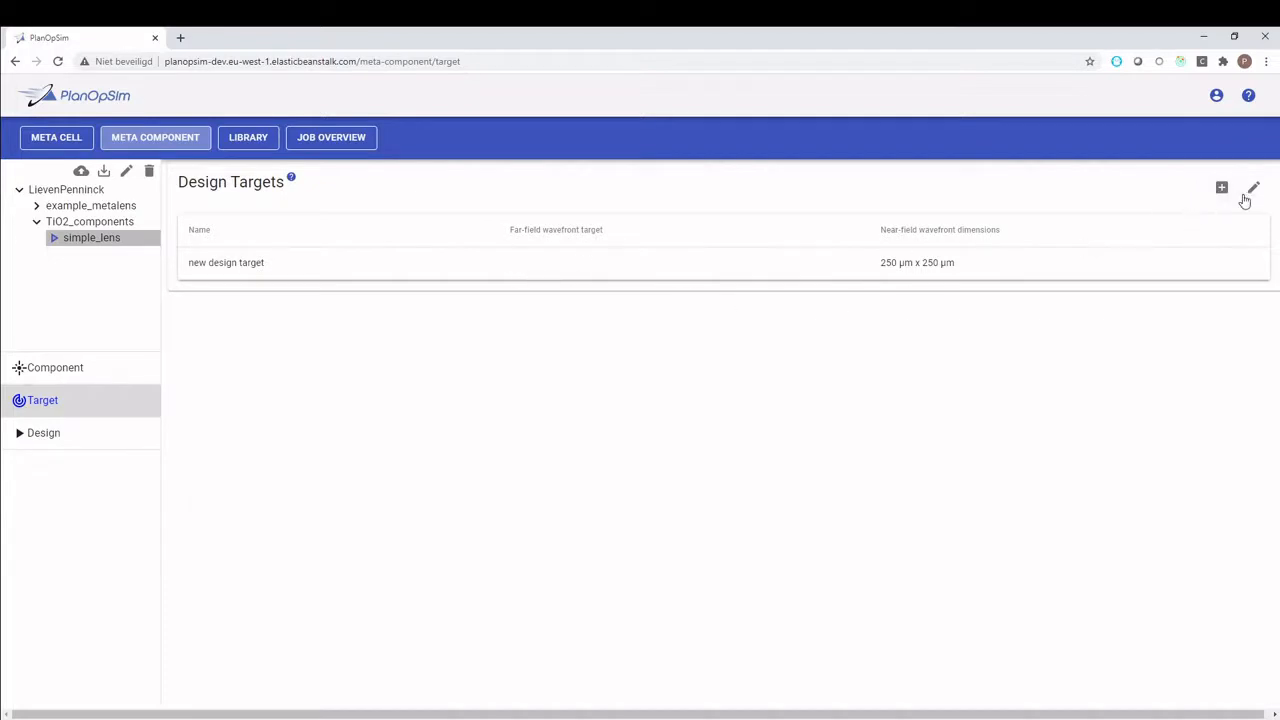
click(1252, 190)
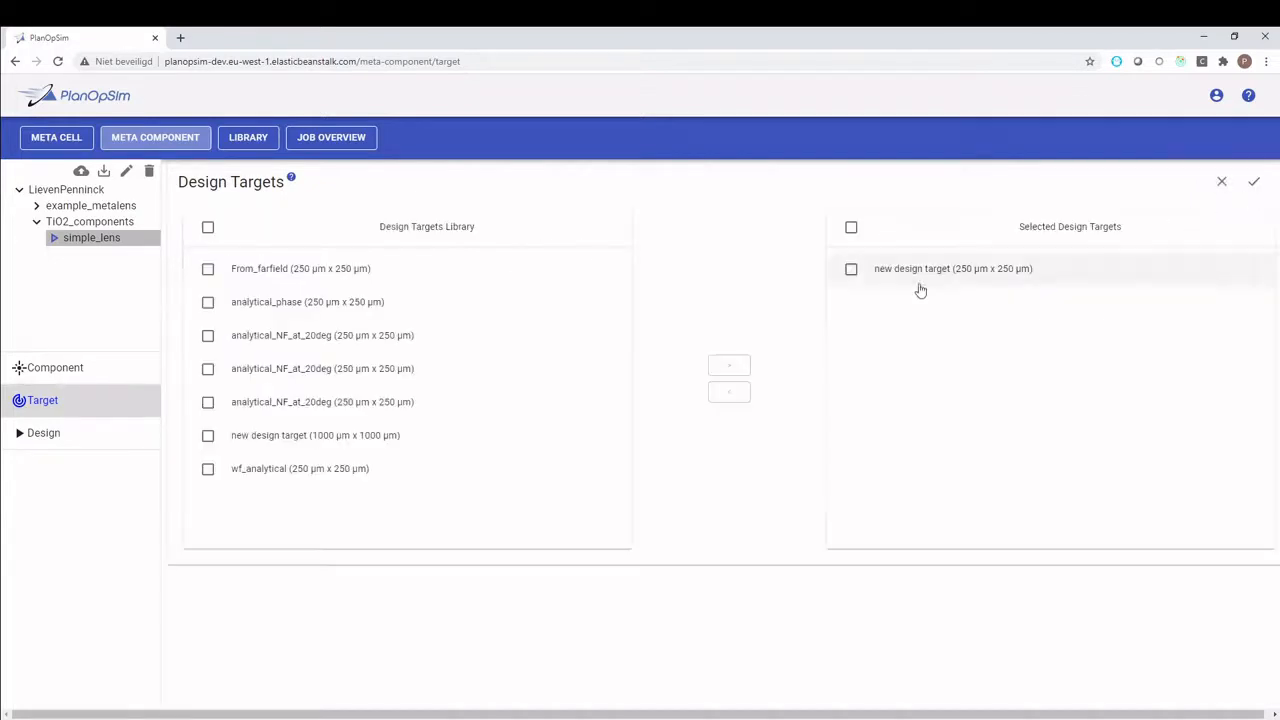
click(849, 270)
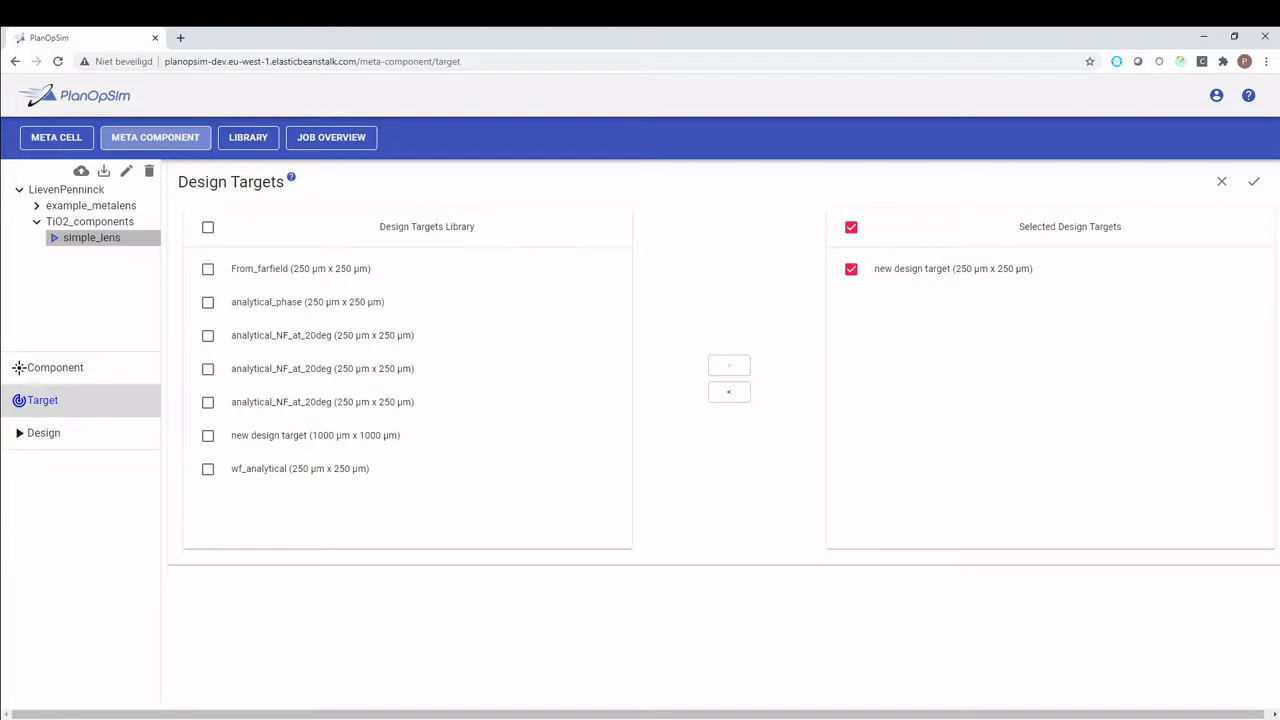
click(1256, 183)
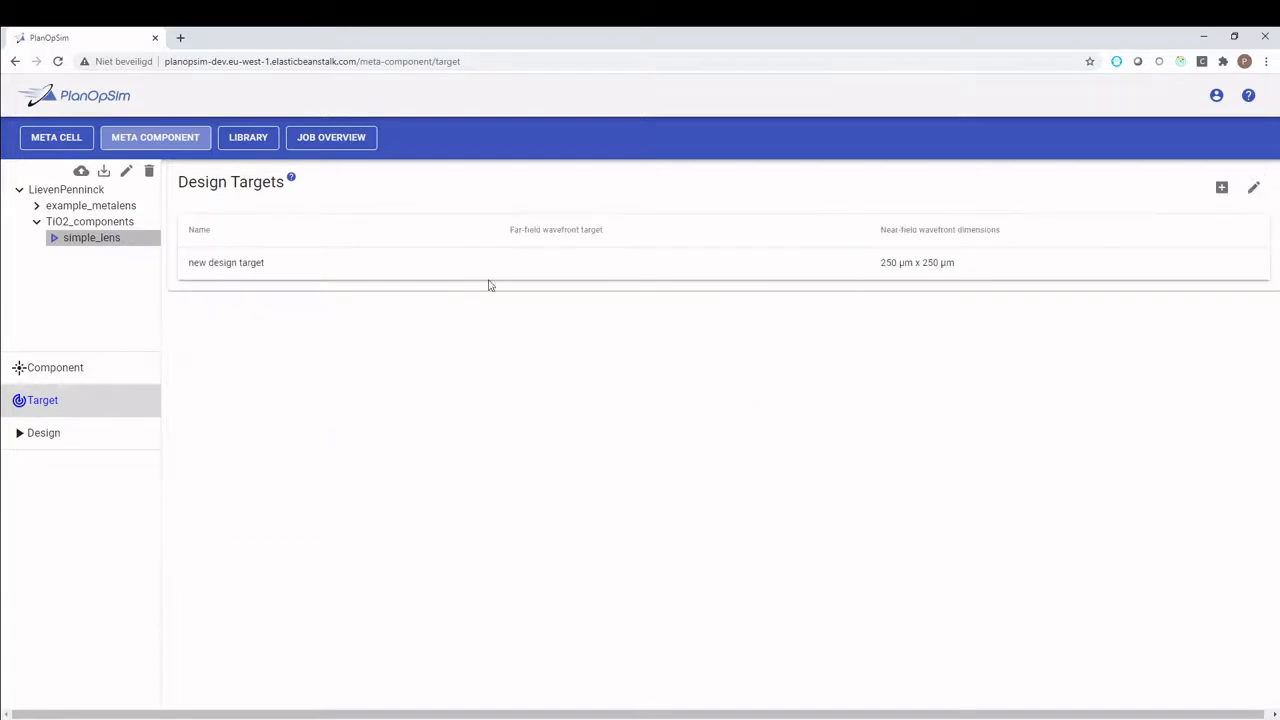
Open the new design target's details for editing and enter Lens_for_600nm as its name
click(298, 270)
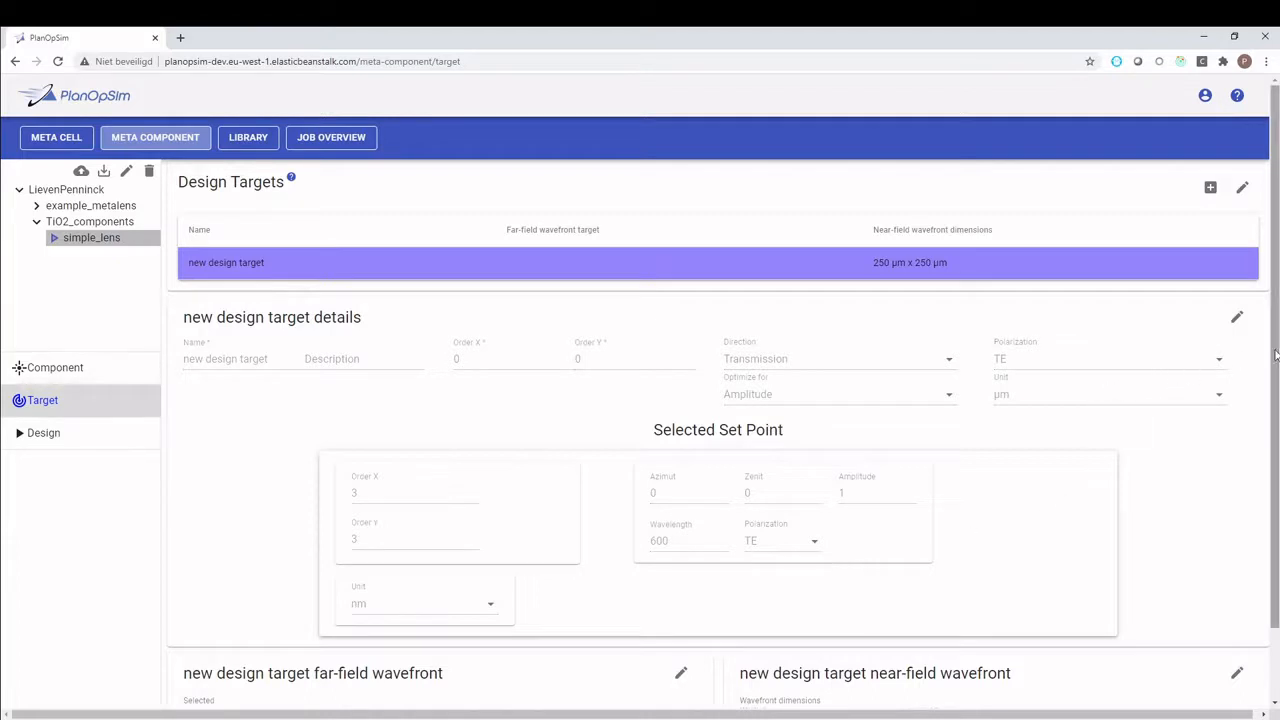
drag(1275, 354, 1275, 400)
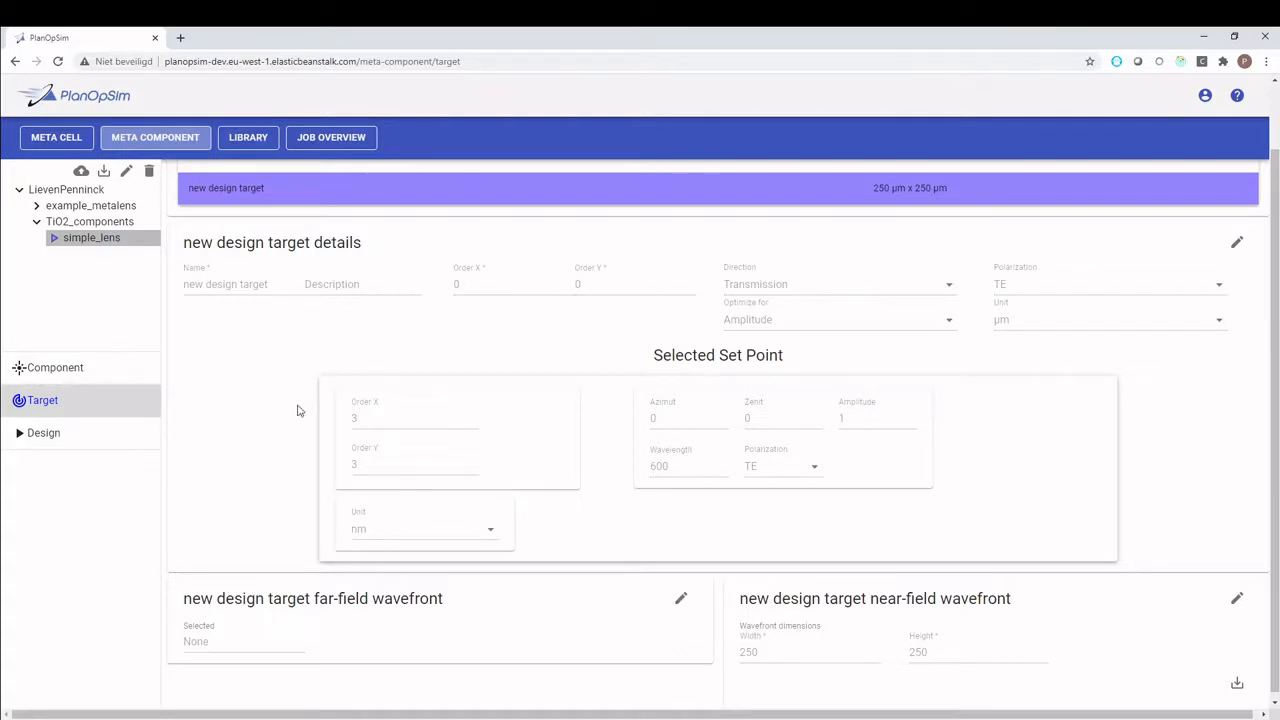
scroll(345, 625, up, 1)
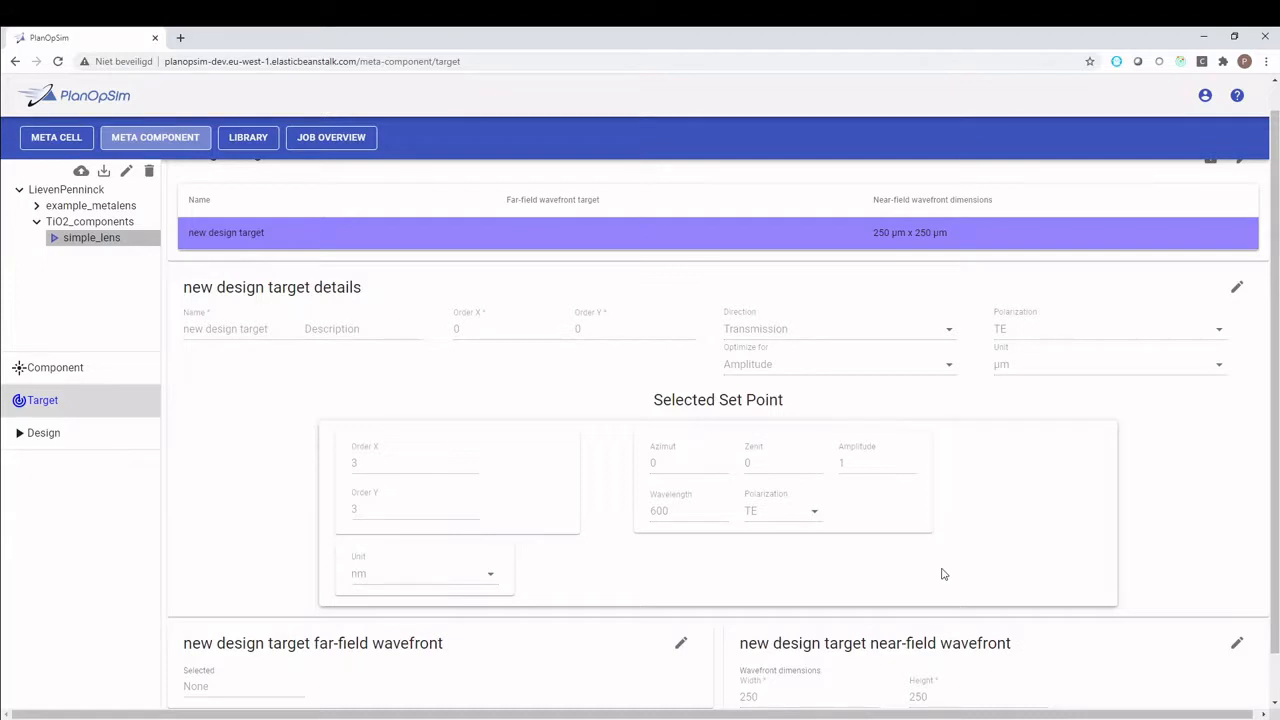
click(1237, 289)
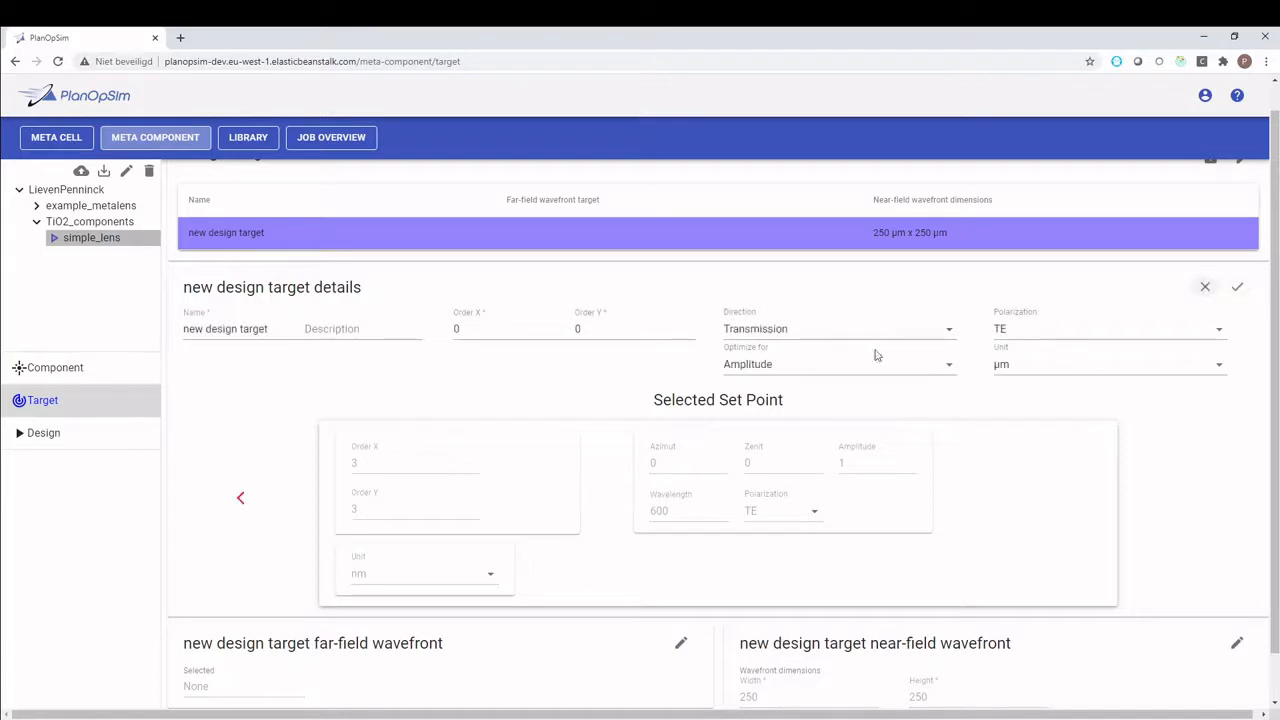
drag(270, 328, 173, 322)
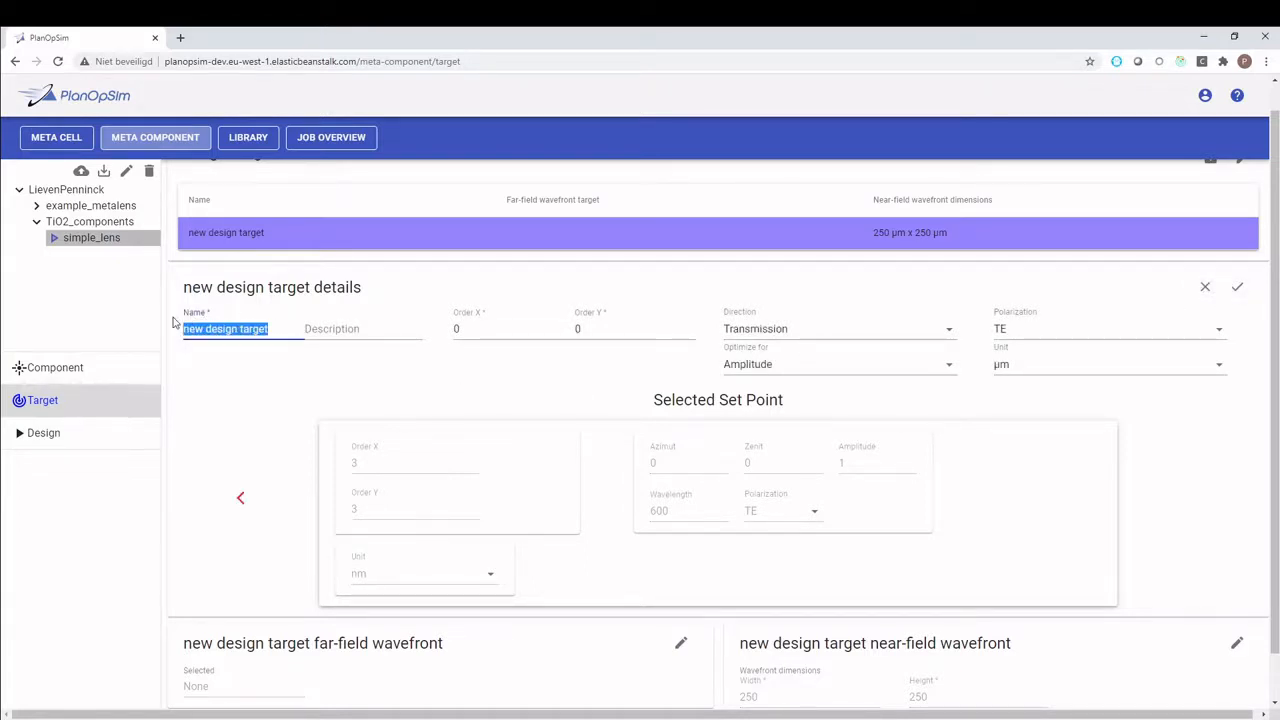
text(Lens)
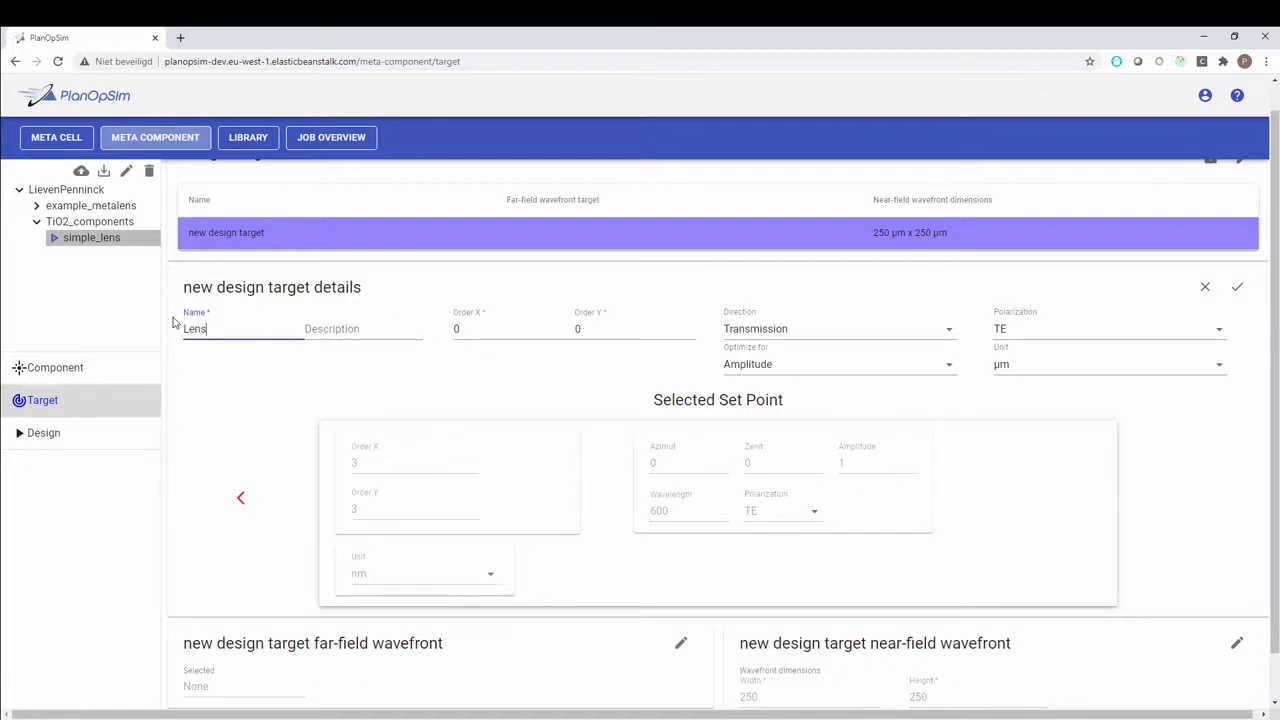
key(BackSpace)
key(BackSpace)
key(BackSpace)
key(BackSpace)
text(Lens_for_600nm)
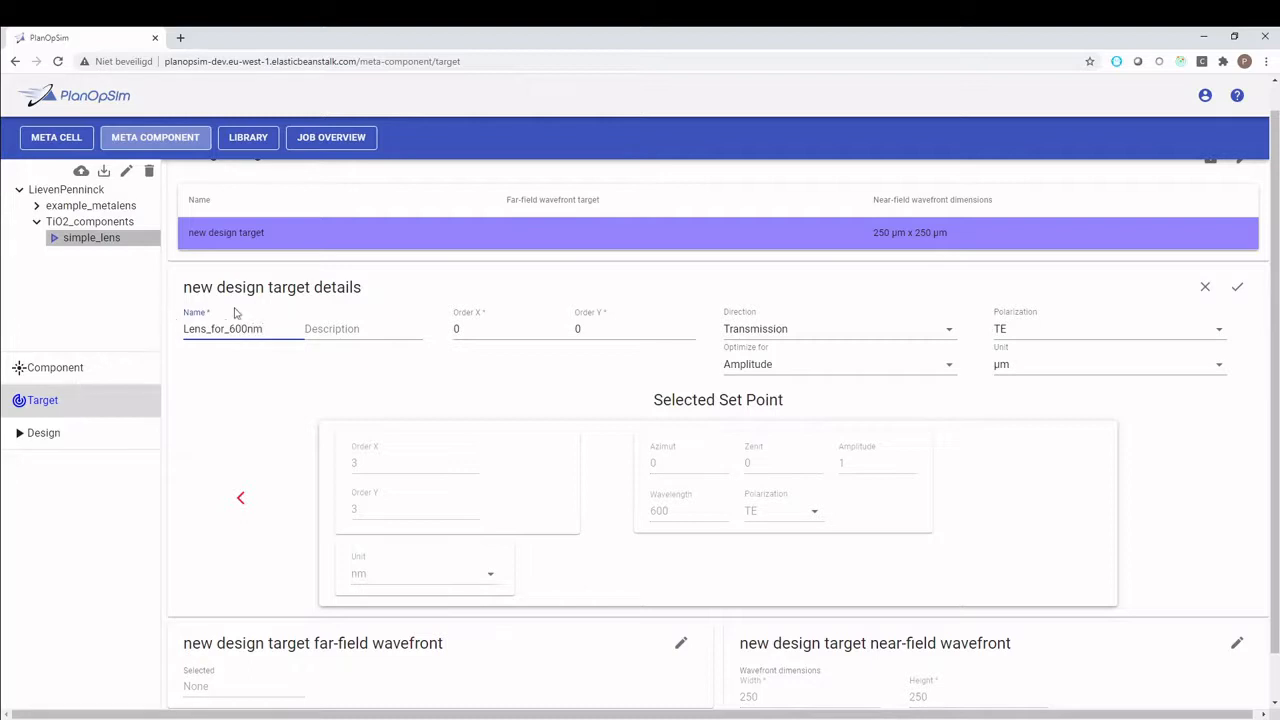
Set the design target to Transmission direction and TE polarization, and optimize it for Complex
click(330, 324)
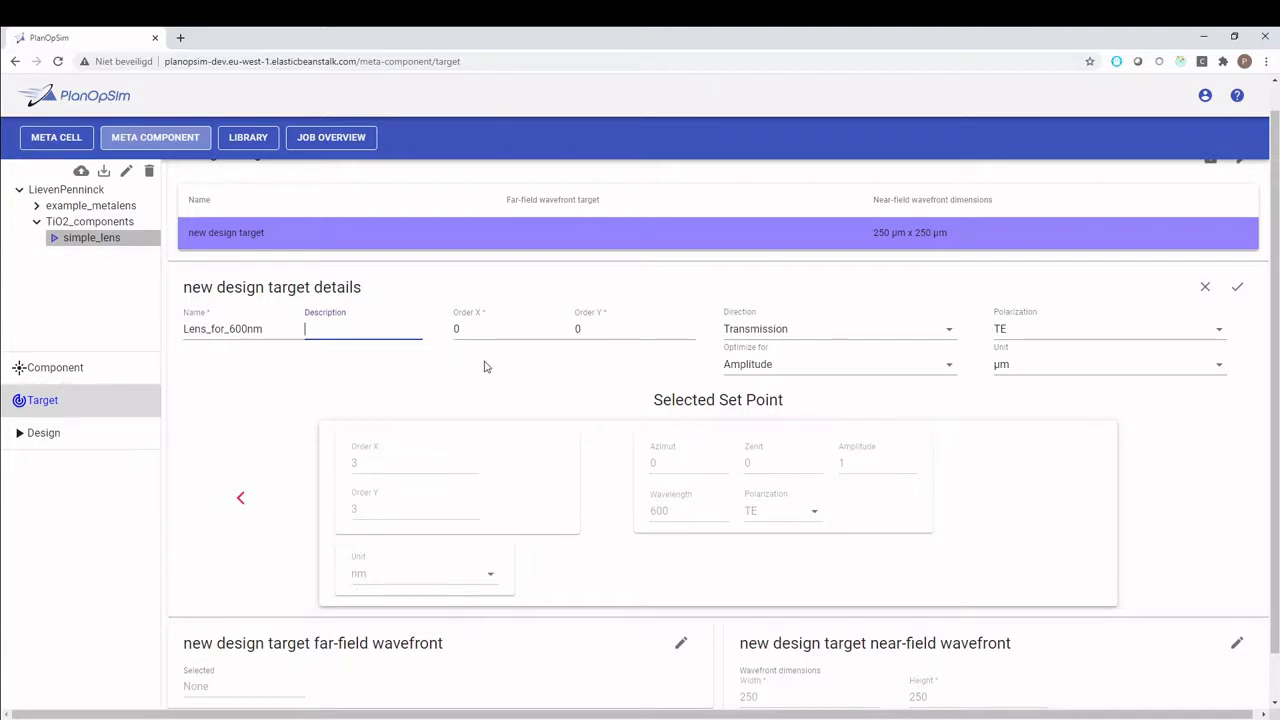
click(799, 337)
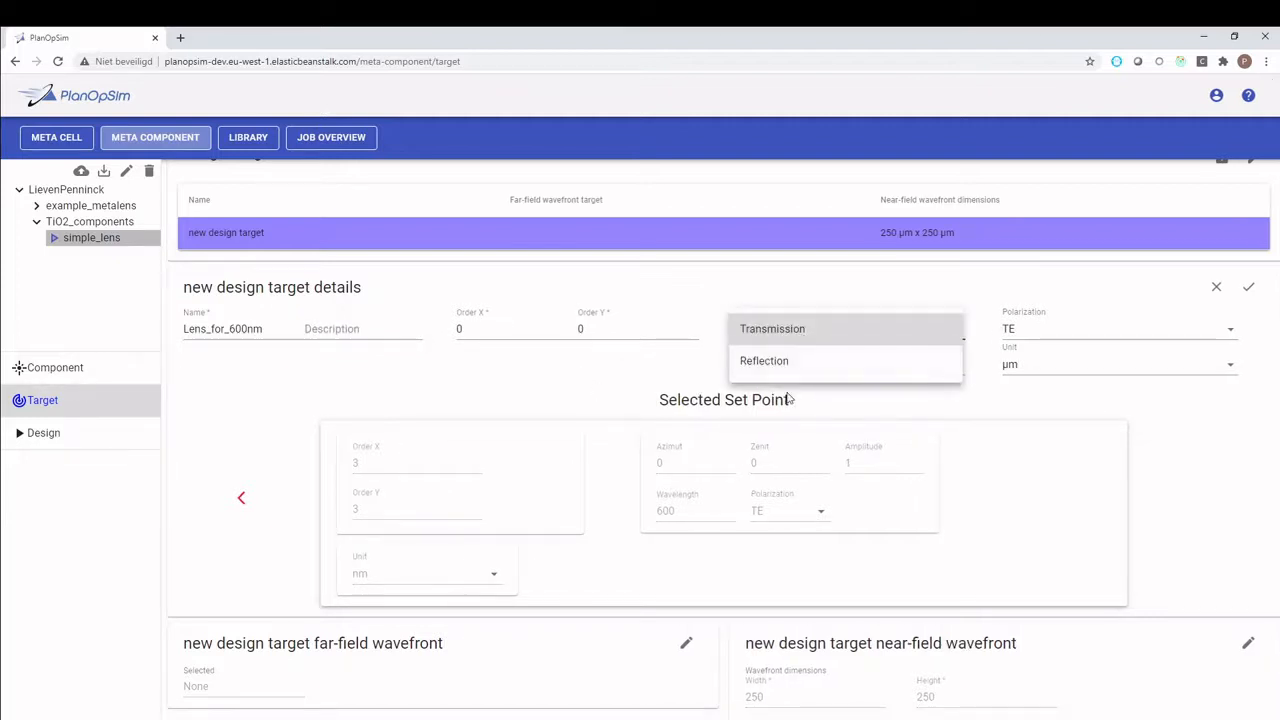
click(779, 341)
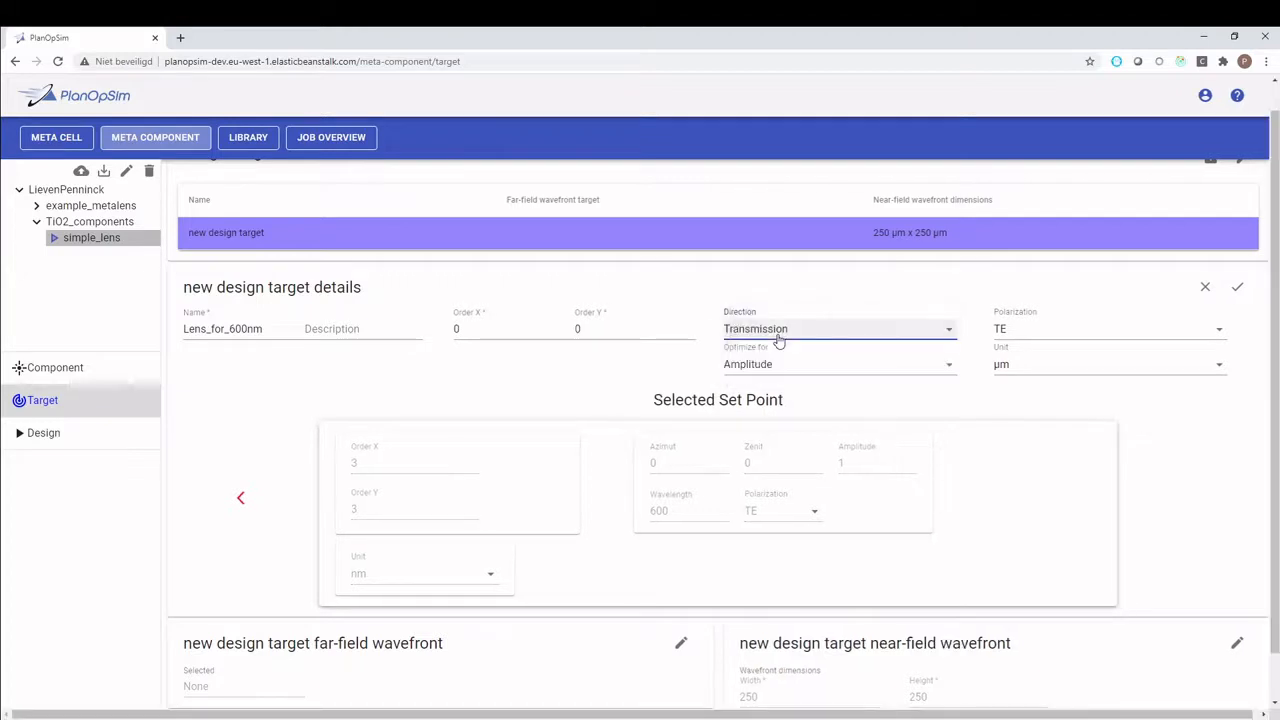
click(1018, 332)
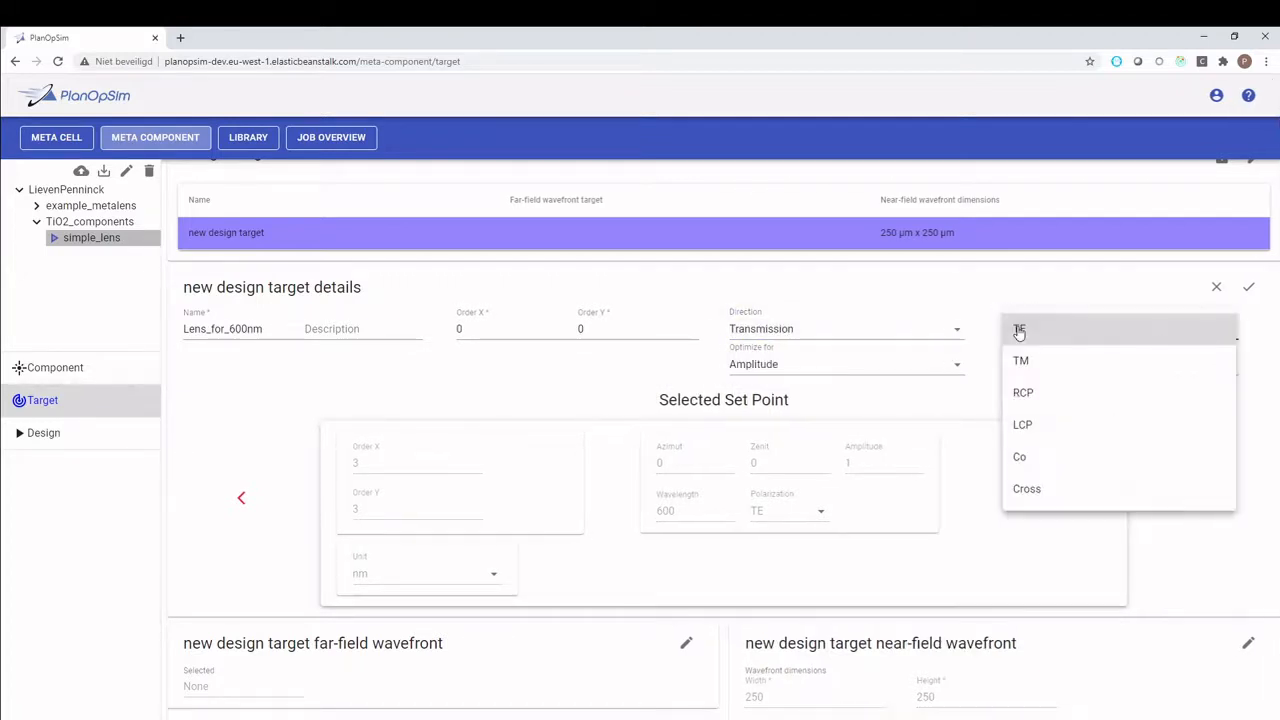
click(1018, 330)
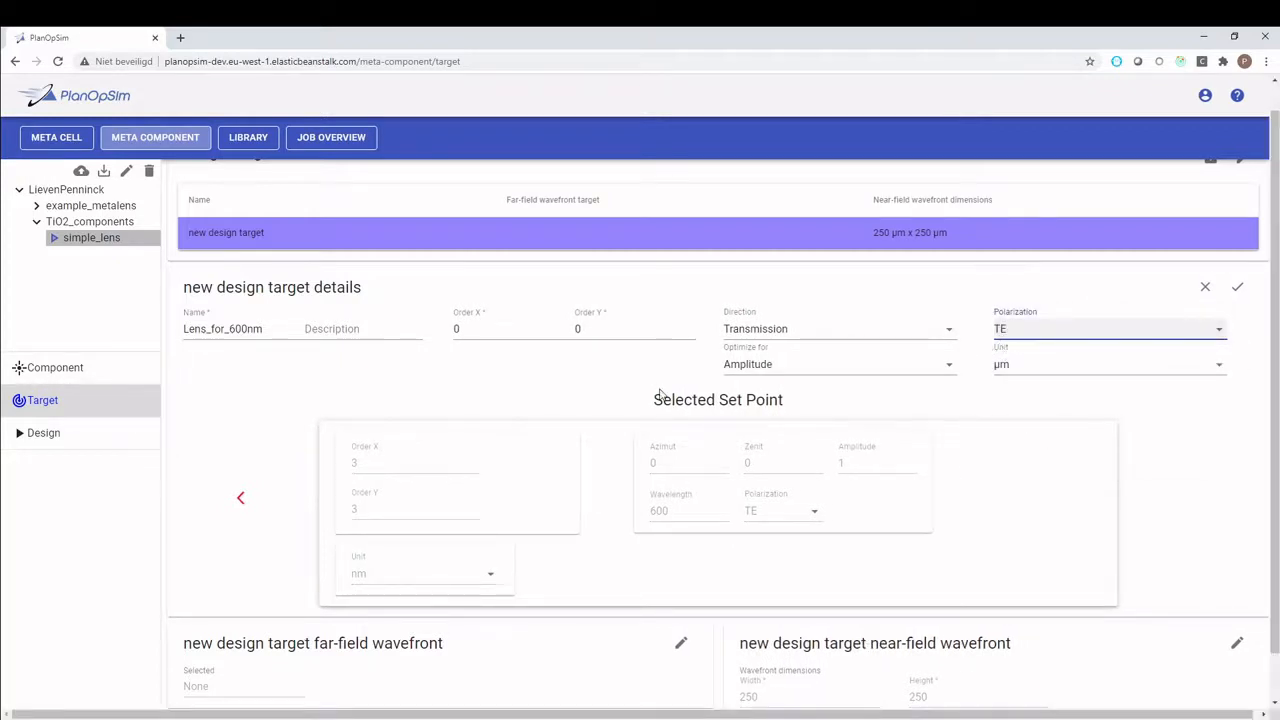
click(752, 366)
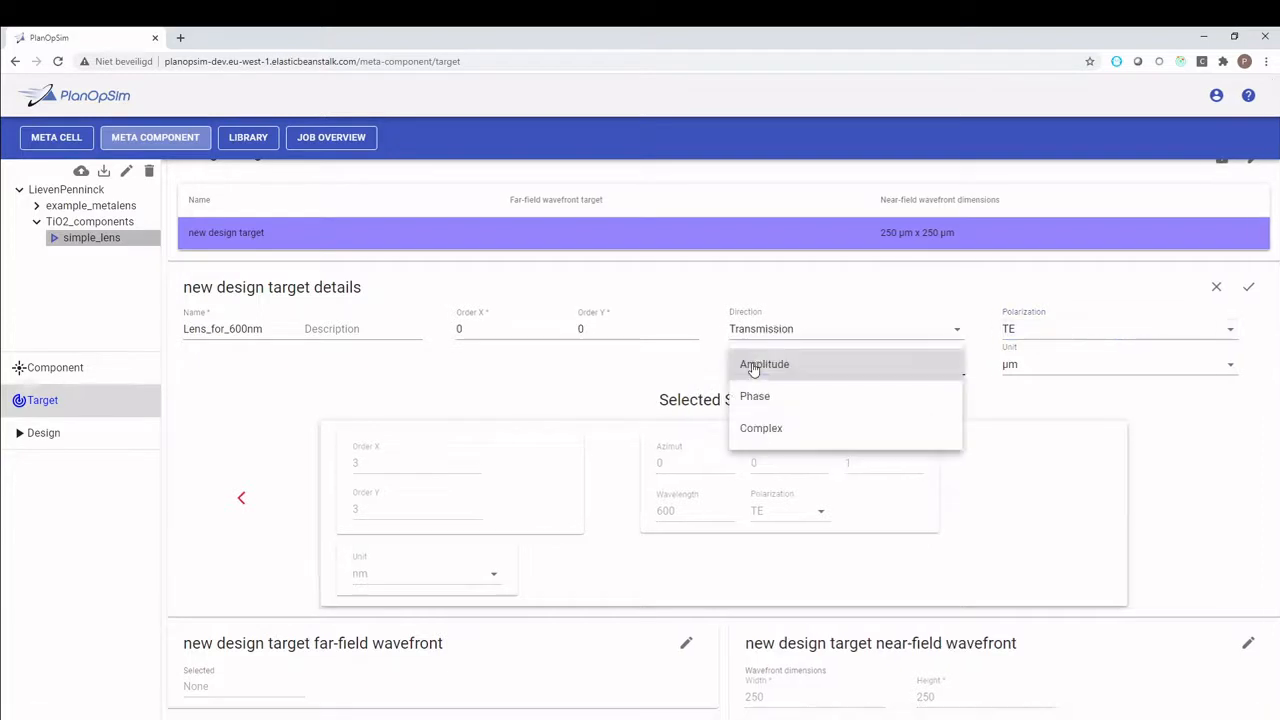
click(765, 432)
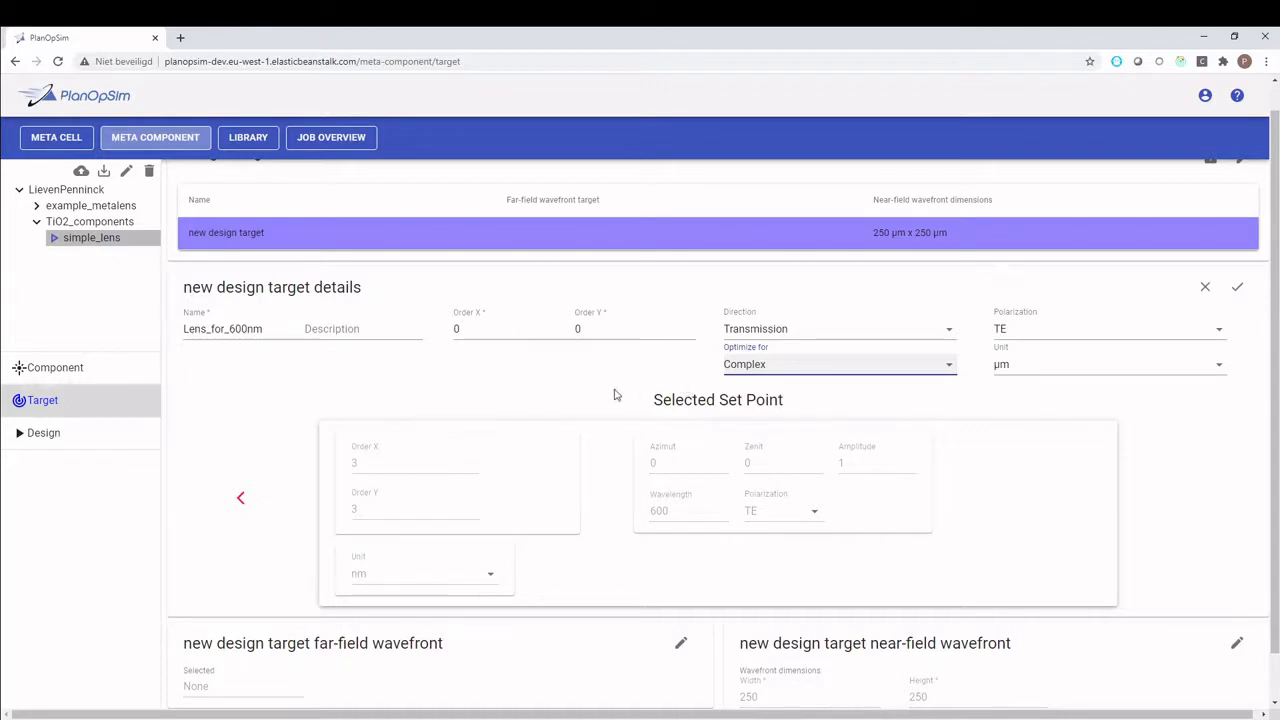
Start a new set point for the design target and set its Order X and Order Y to 5
click(241, 500)
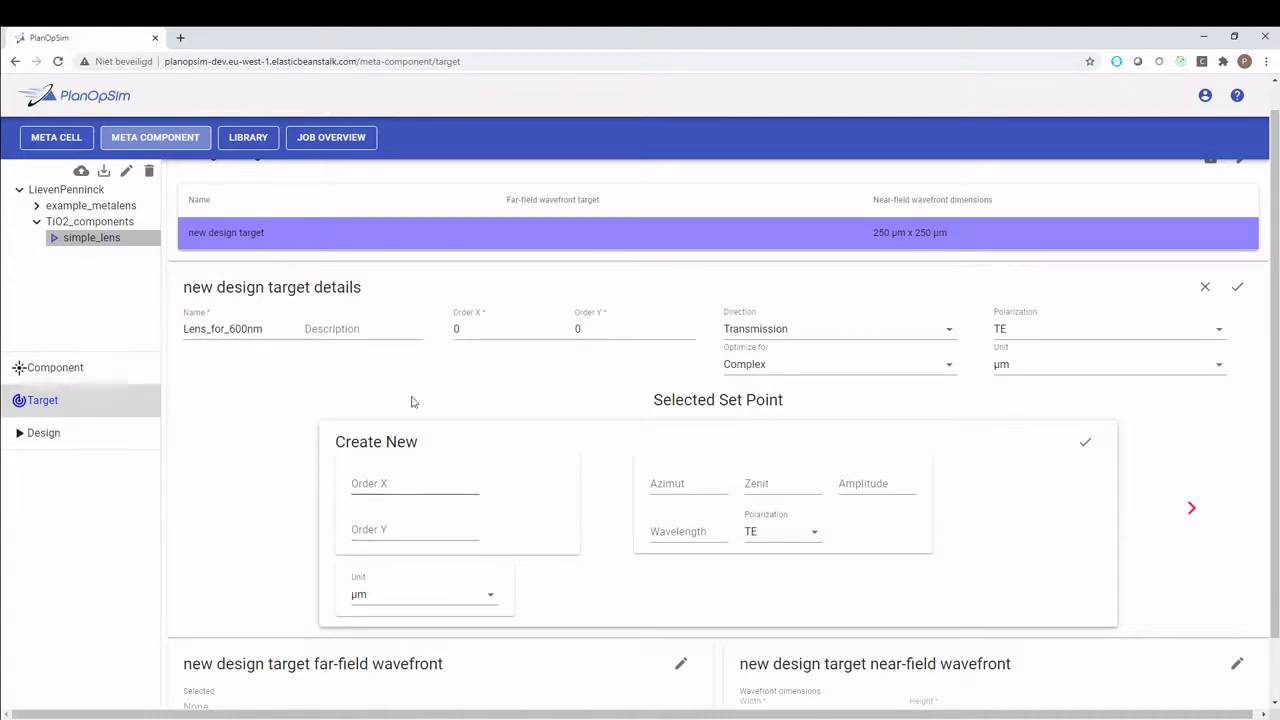
click(377, 480)
text(3)
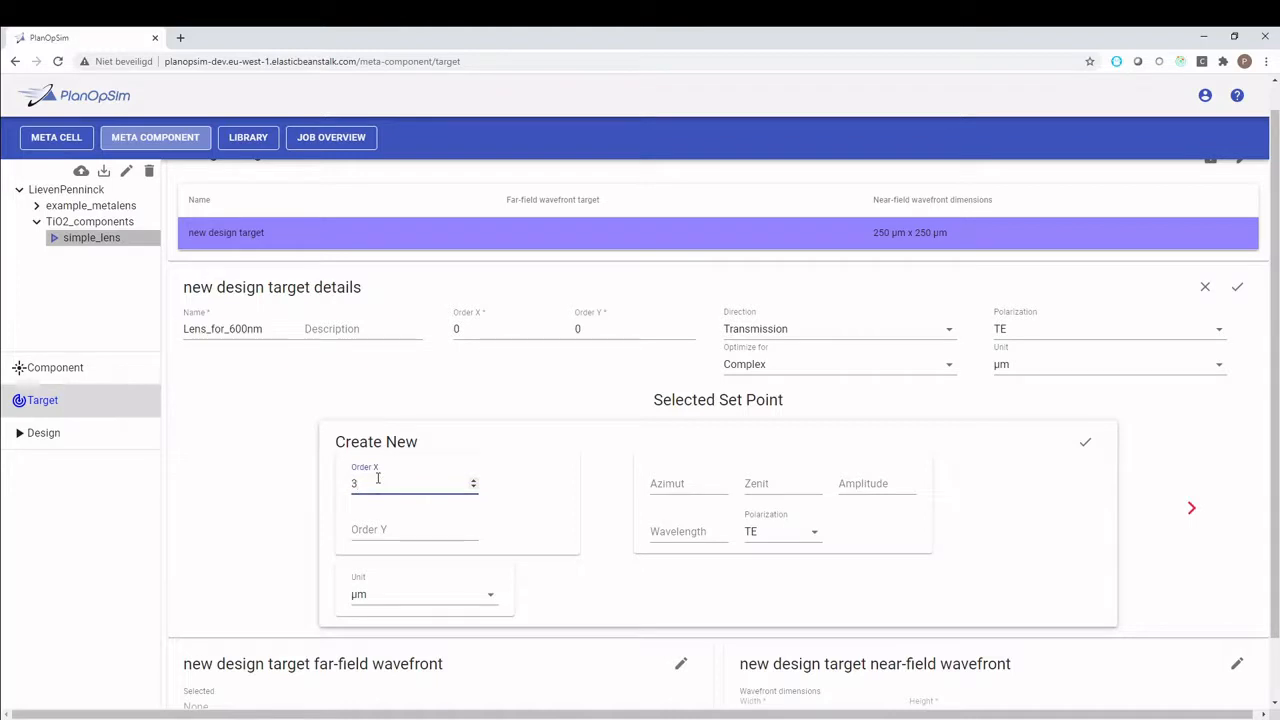
key(Tab)
text(3)
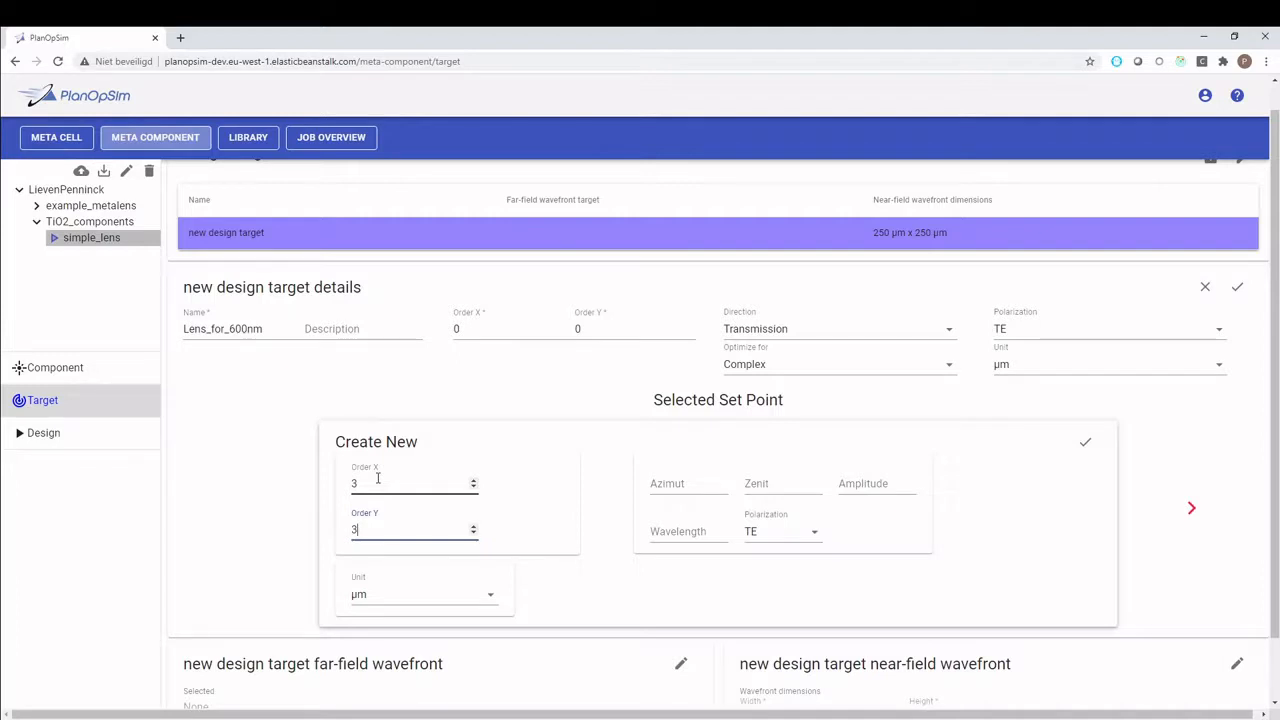
click(377, 479)
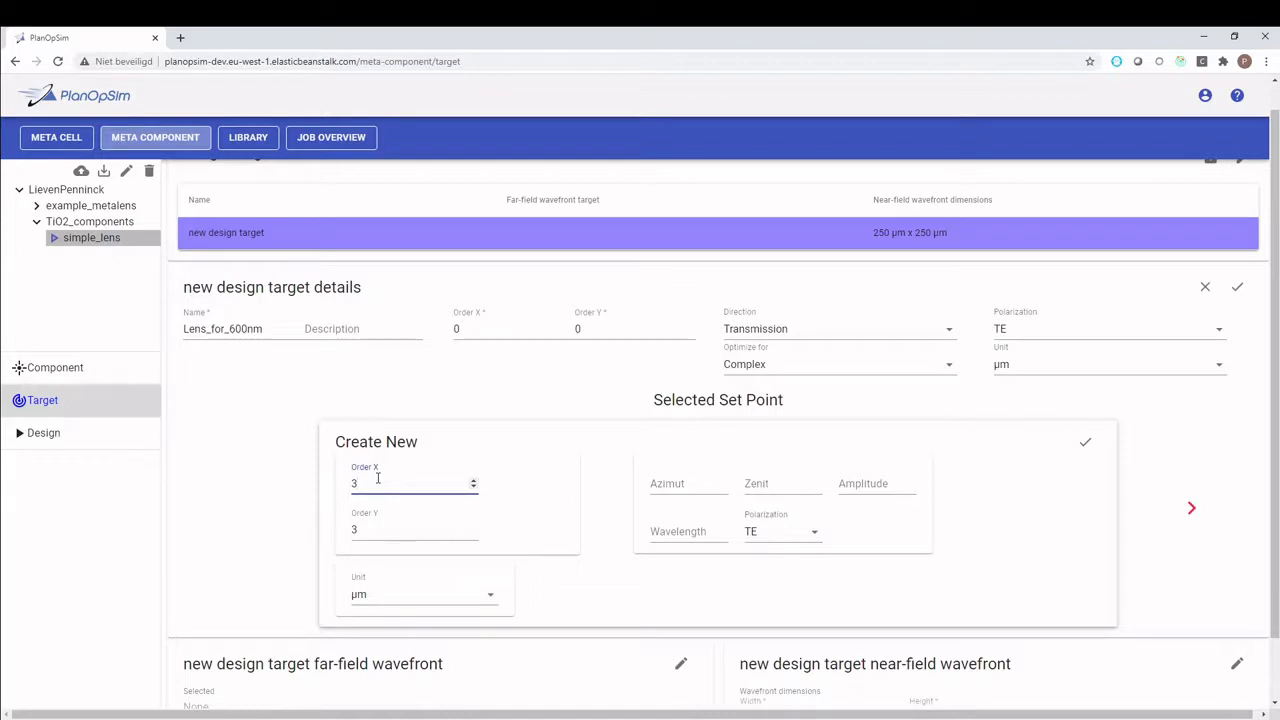
key(BackSpace)
text(5)
key(Tab)
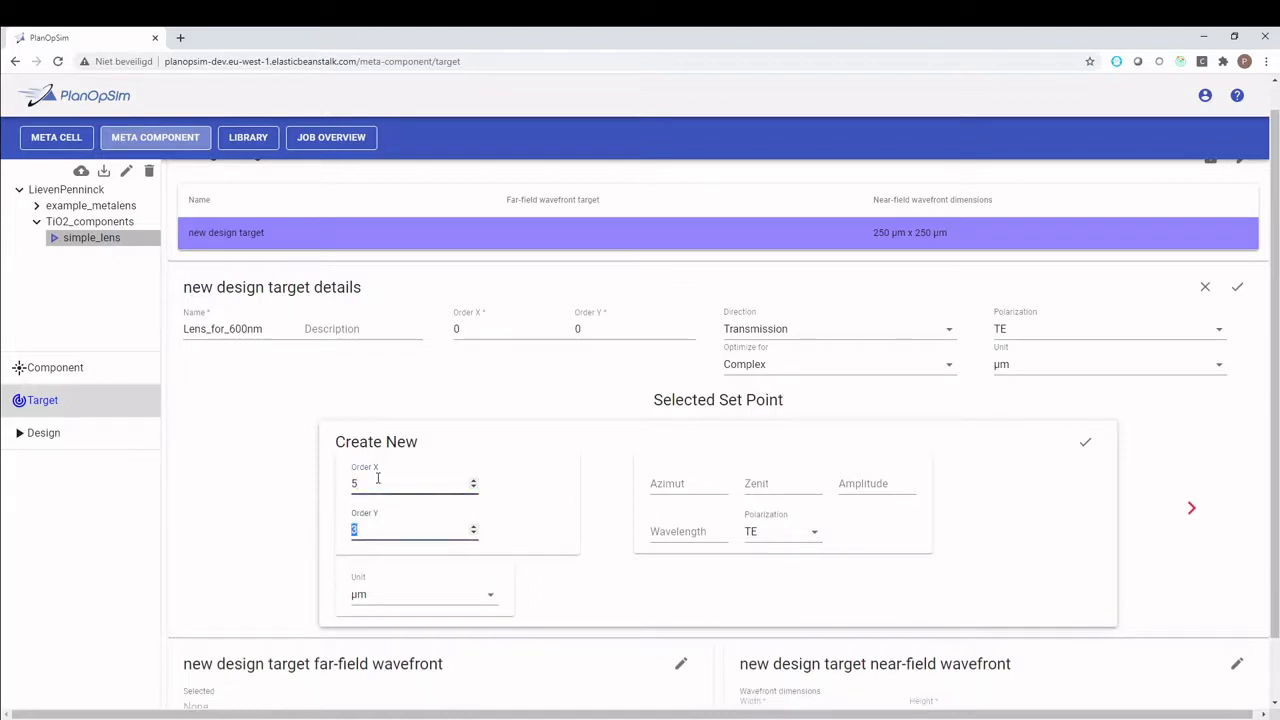
text(5)
Set the new set point's azimut and zenit to 0 and its amplitude to 1
click(680, 484)
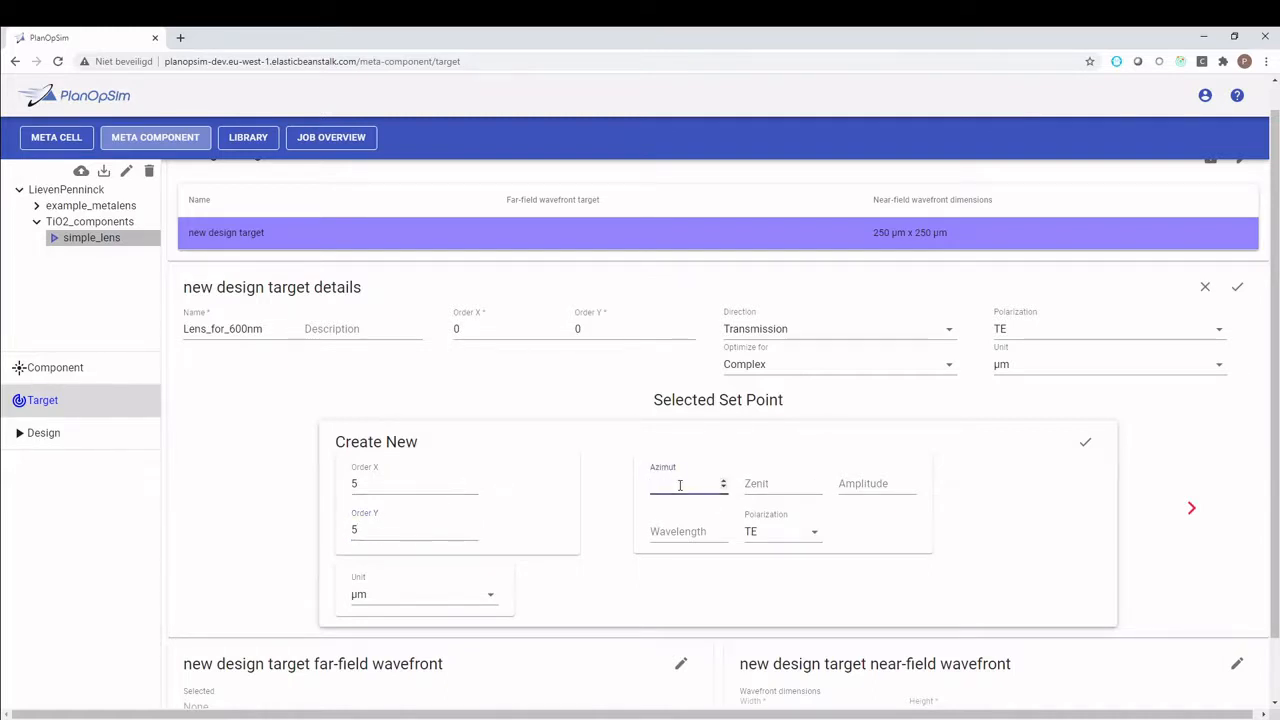
text(0)
key(Tab)
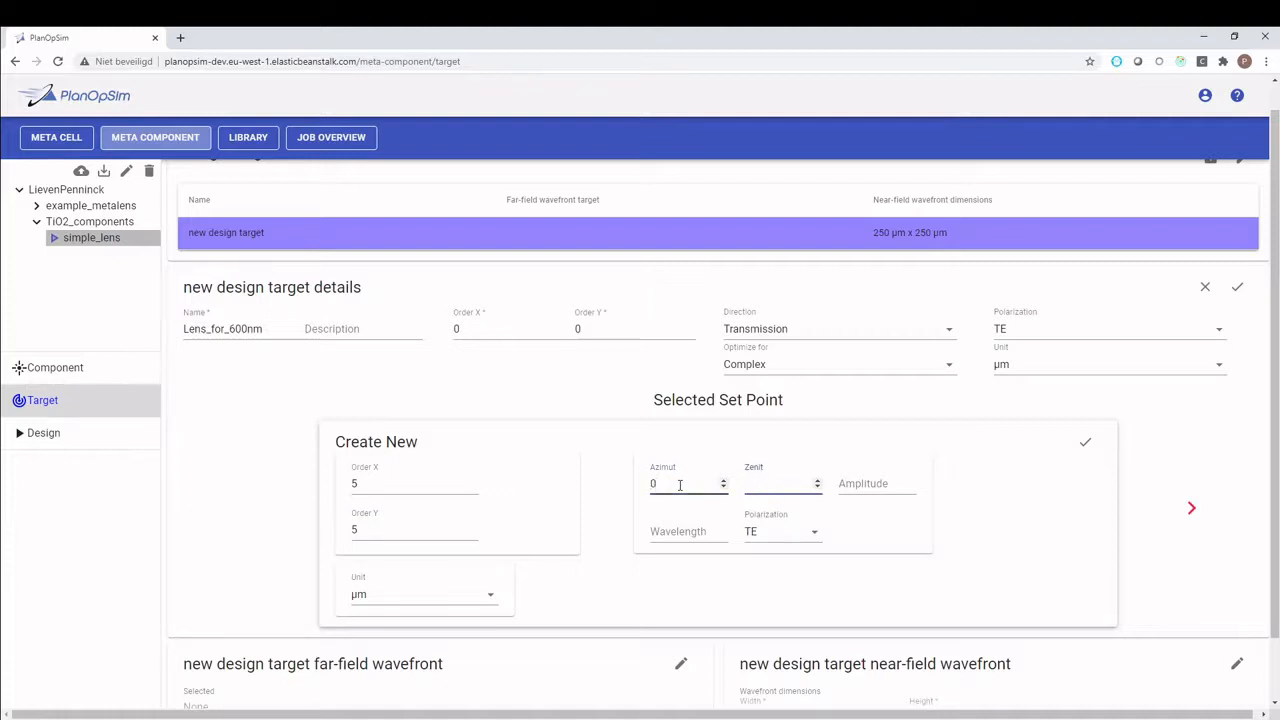
text(0)
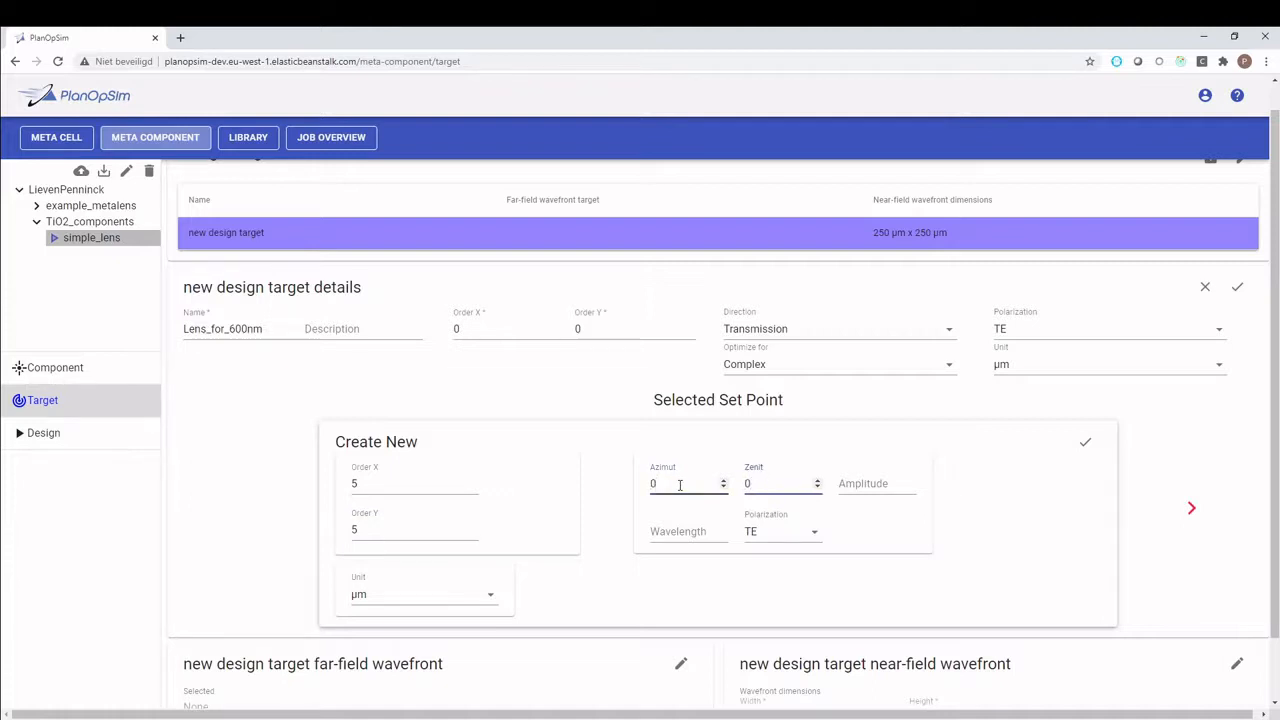
click(887, 486)
text(1)
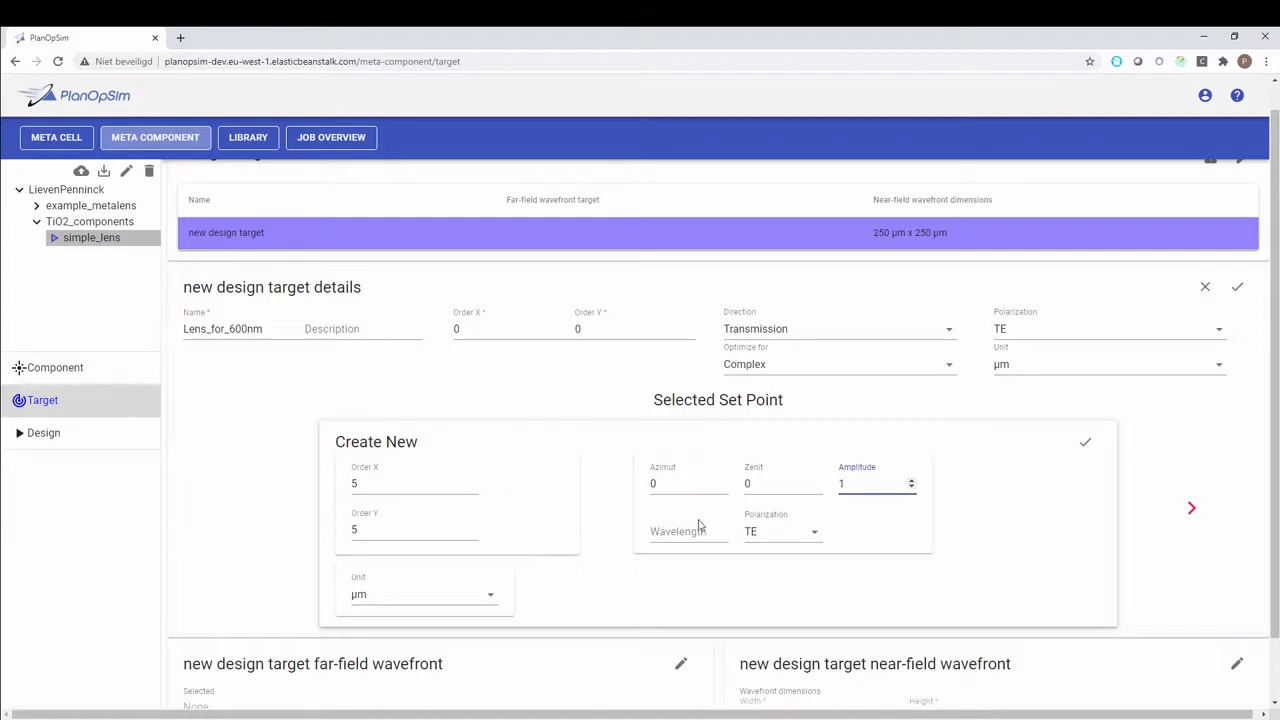
Set the set point's wavelength to 600 with nm as the unit, and save the set point
click(667, 527)
text(600)
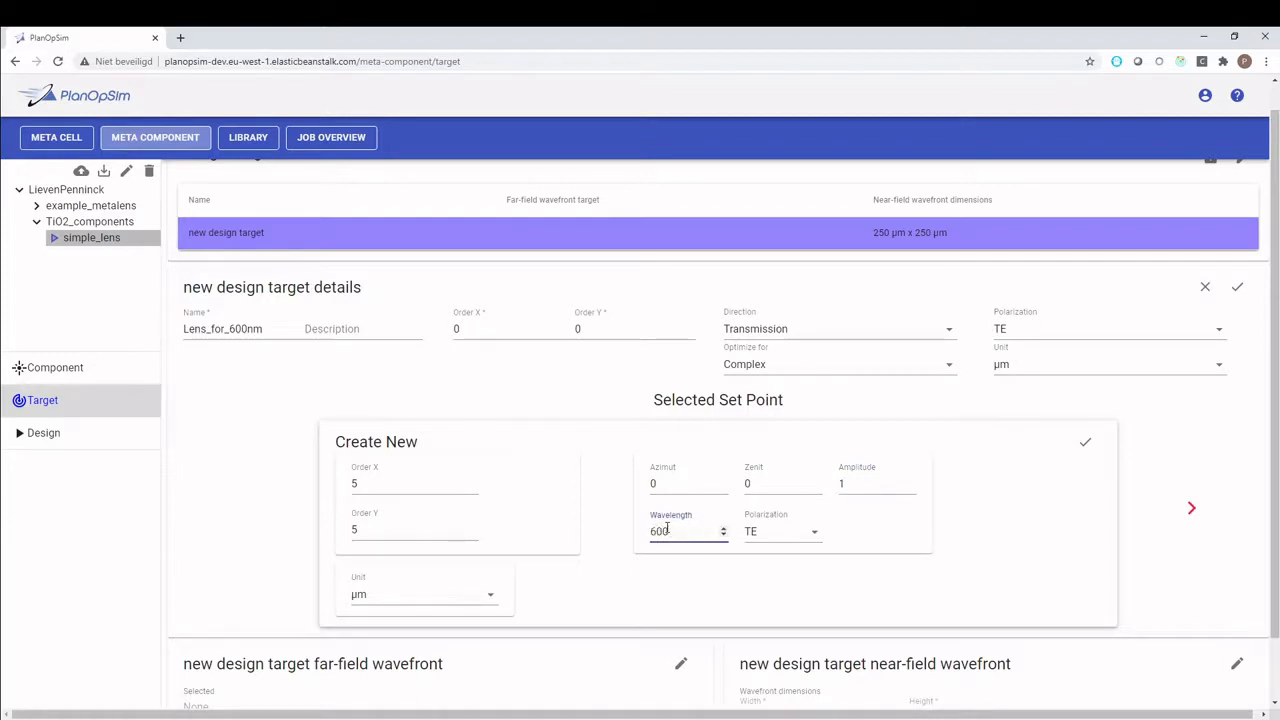
click(434, 603)
click(423, 628)
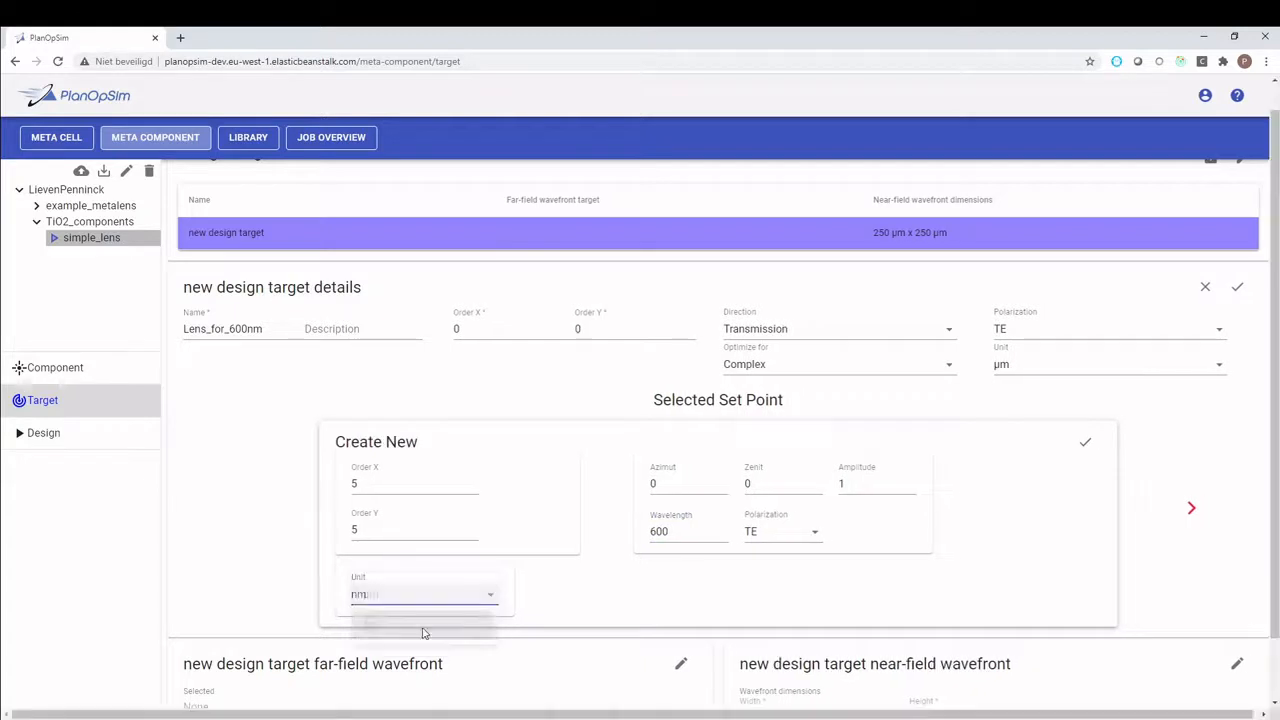
click(1086, 444)
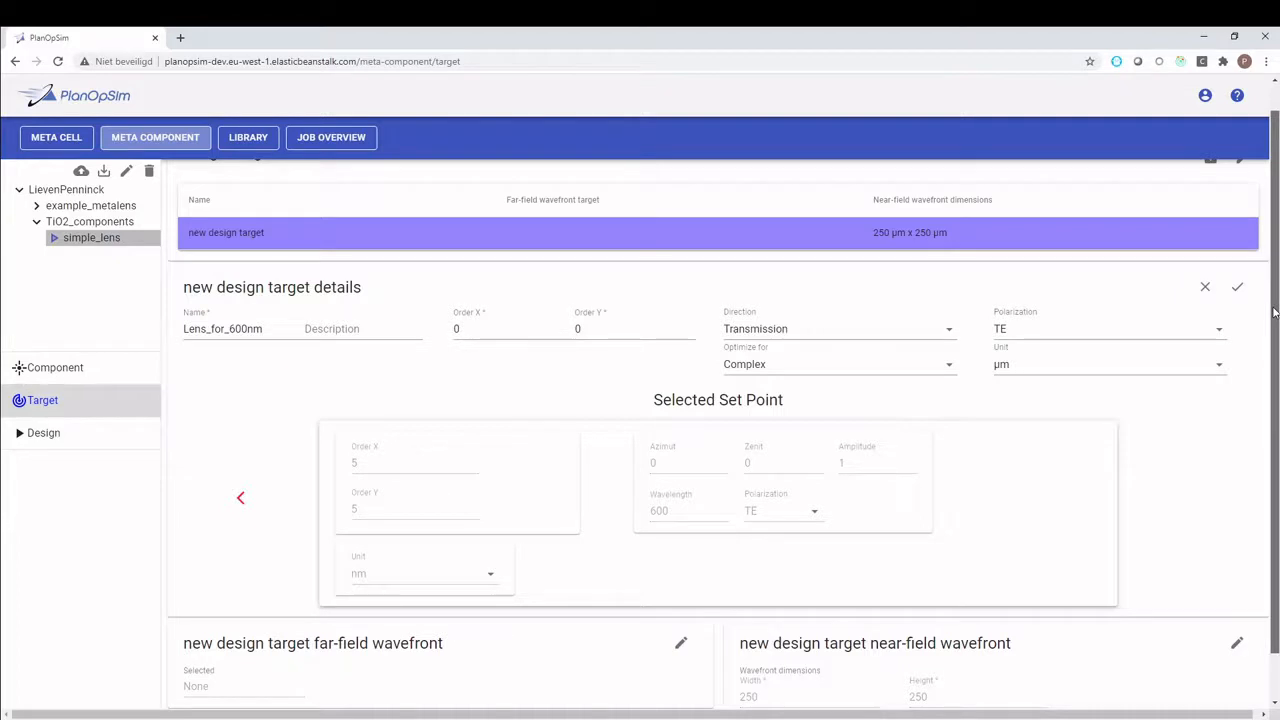
Edit the design target's near-field wavefront, keeping the width at 250, and upload the wavefront json file
scroll(1137, 450, down, 1)
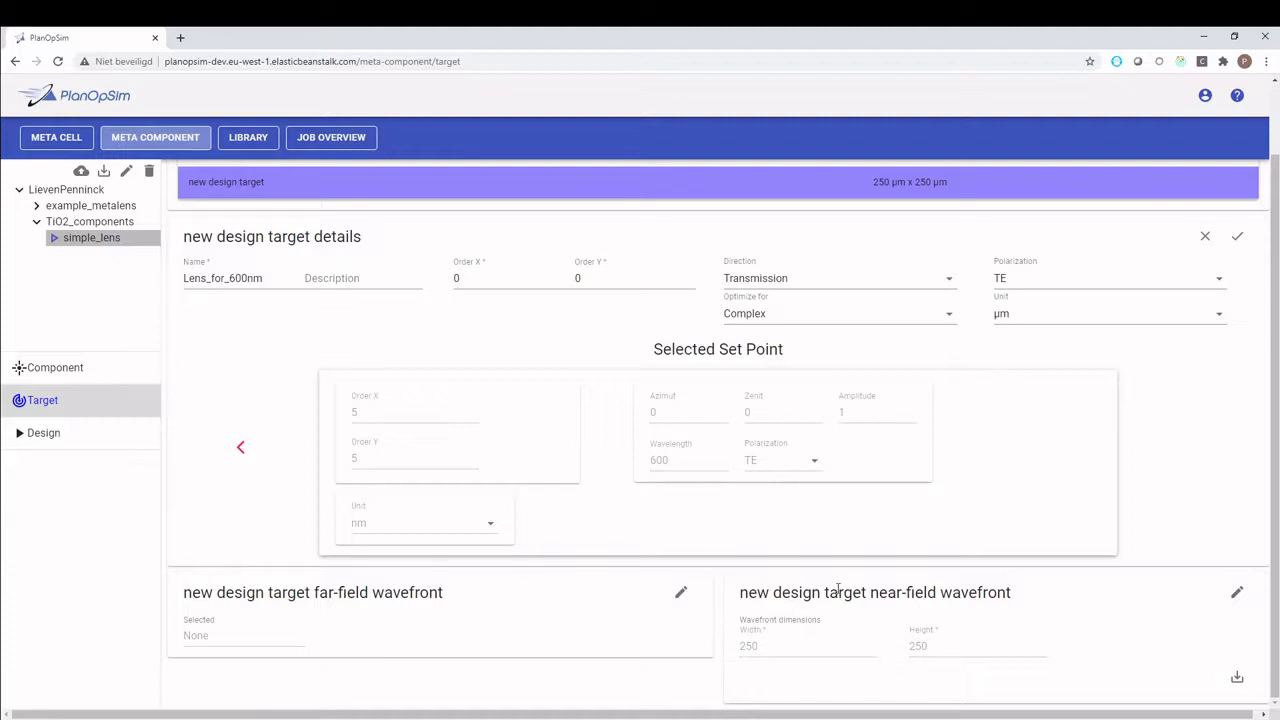
click(1238, 594)
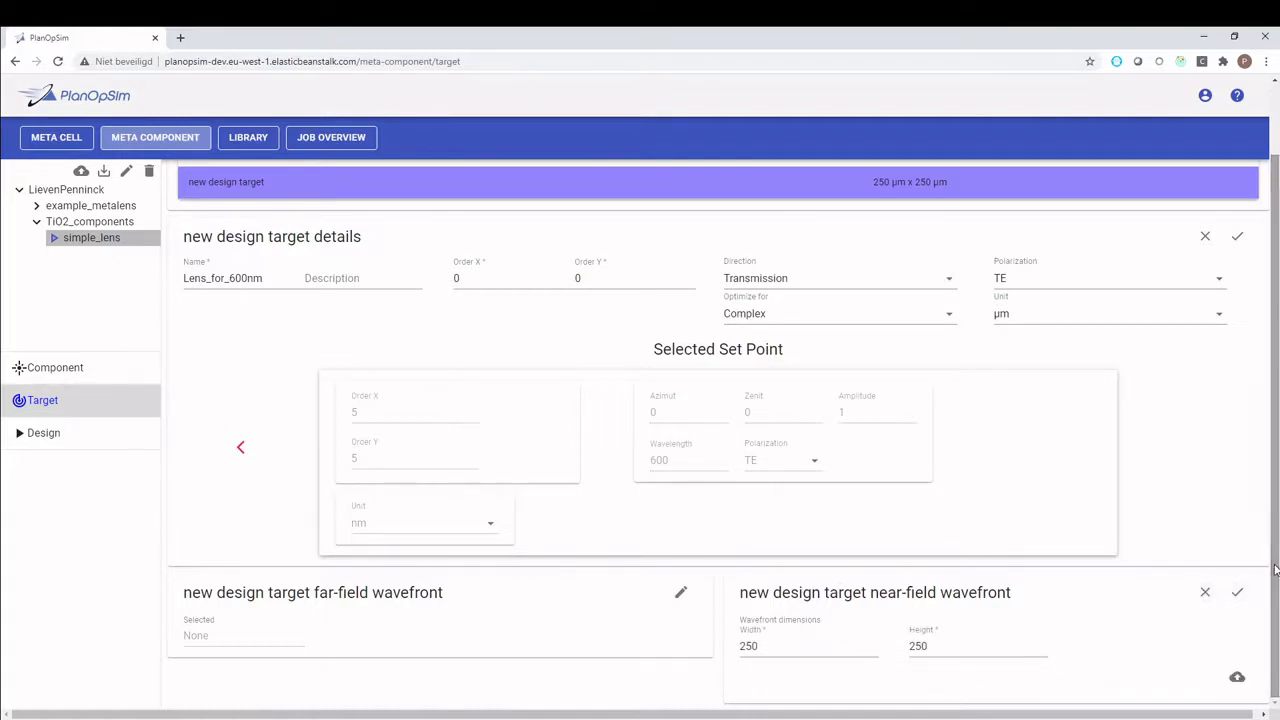
click(750, 640)
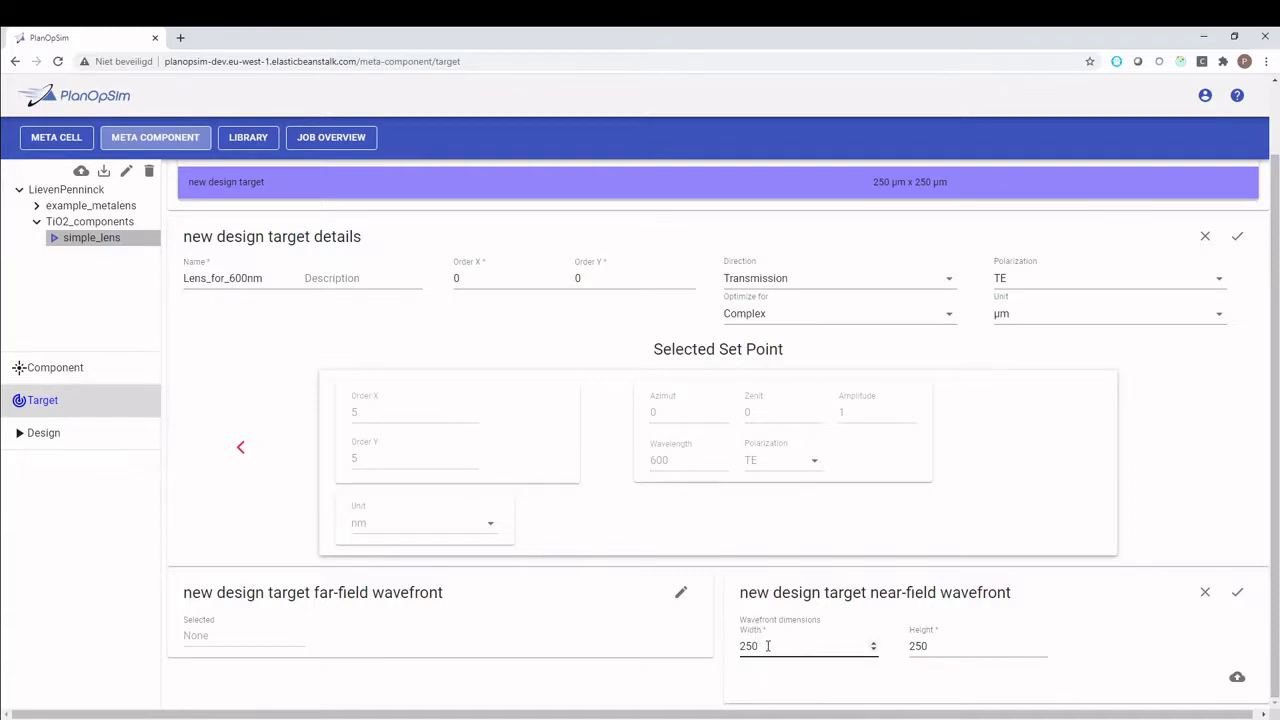
drag(770, 646, 740, 647)
click(776, 647)
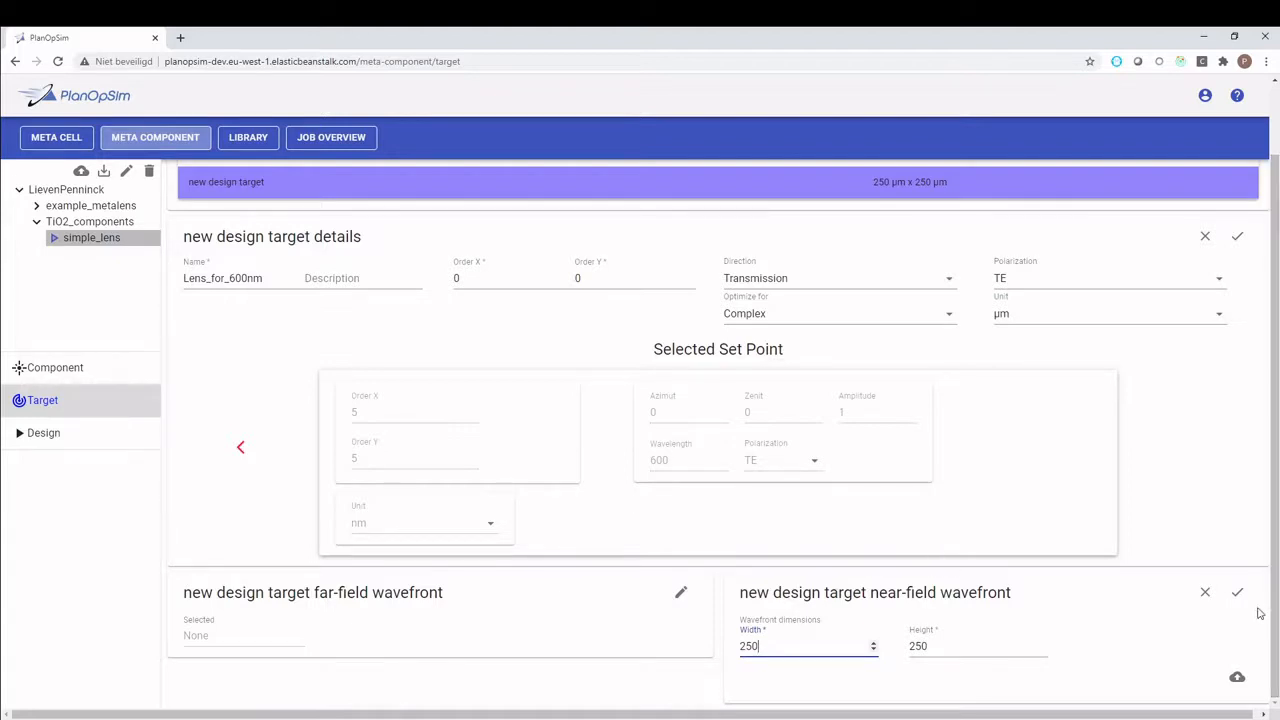
click(1236, 680)
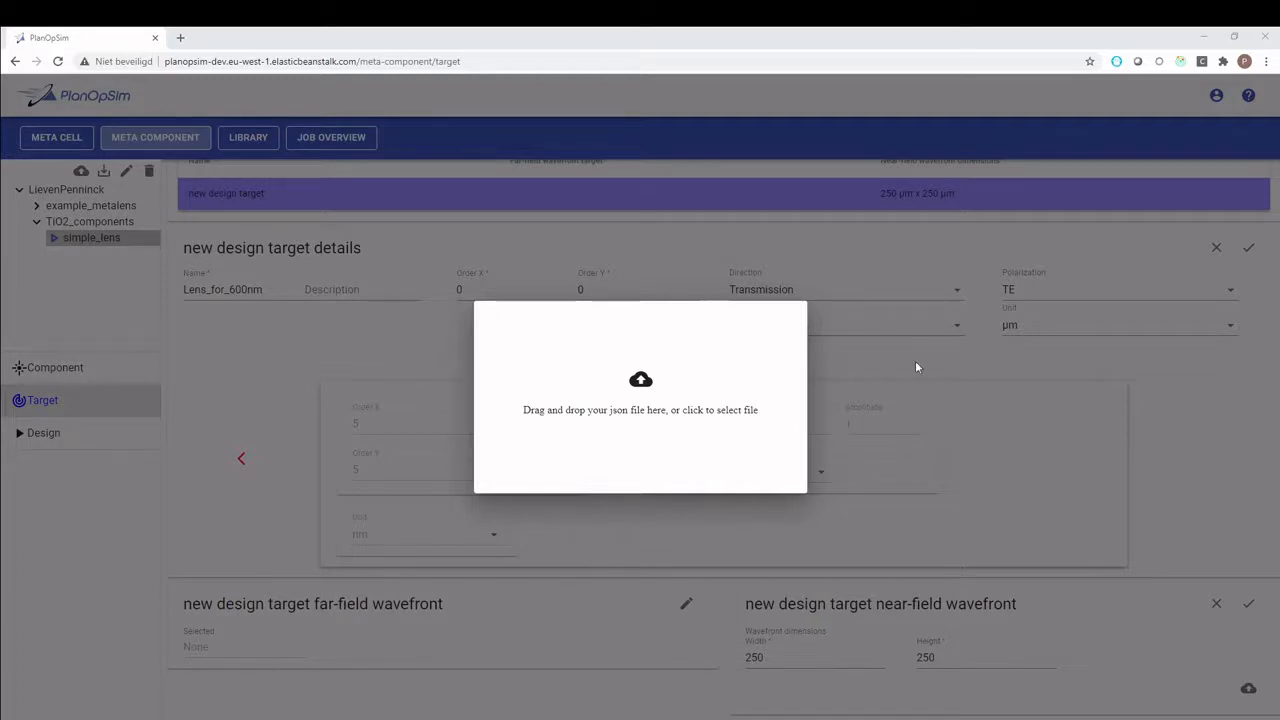
double_click(592, 392)
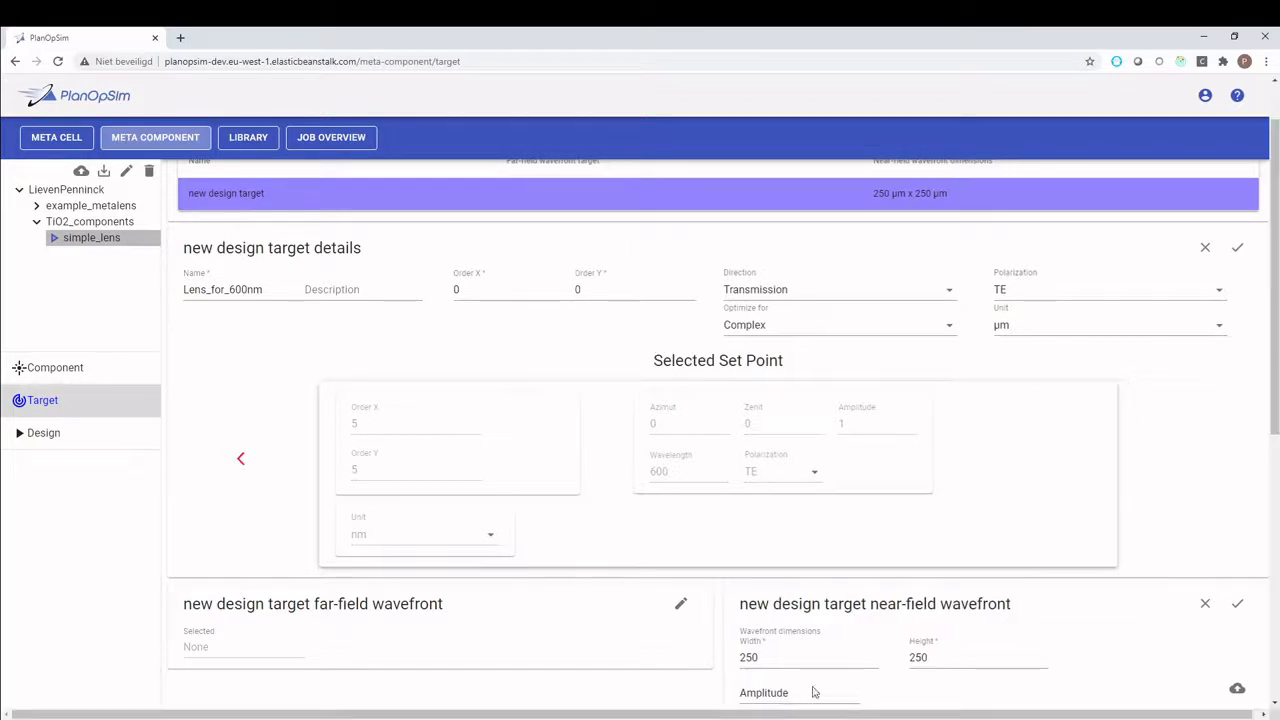
Switch the near-field wavefront plot to Phase and examine the uploaded phase profile
drag(1275, 337, 1276, 550)
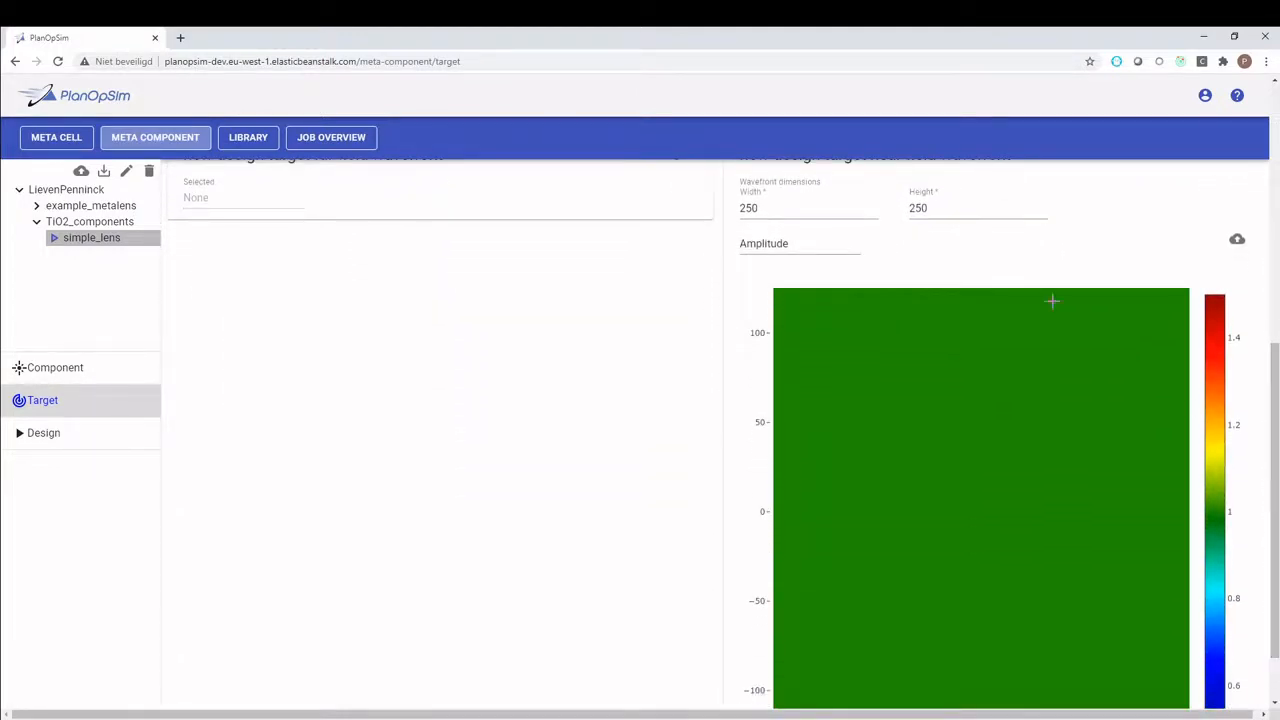
click(778, 250)
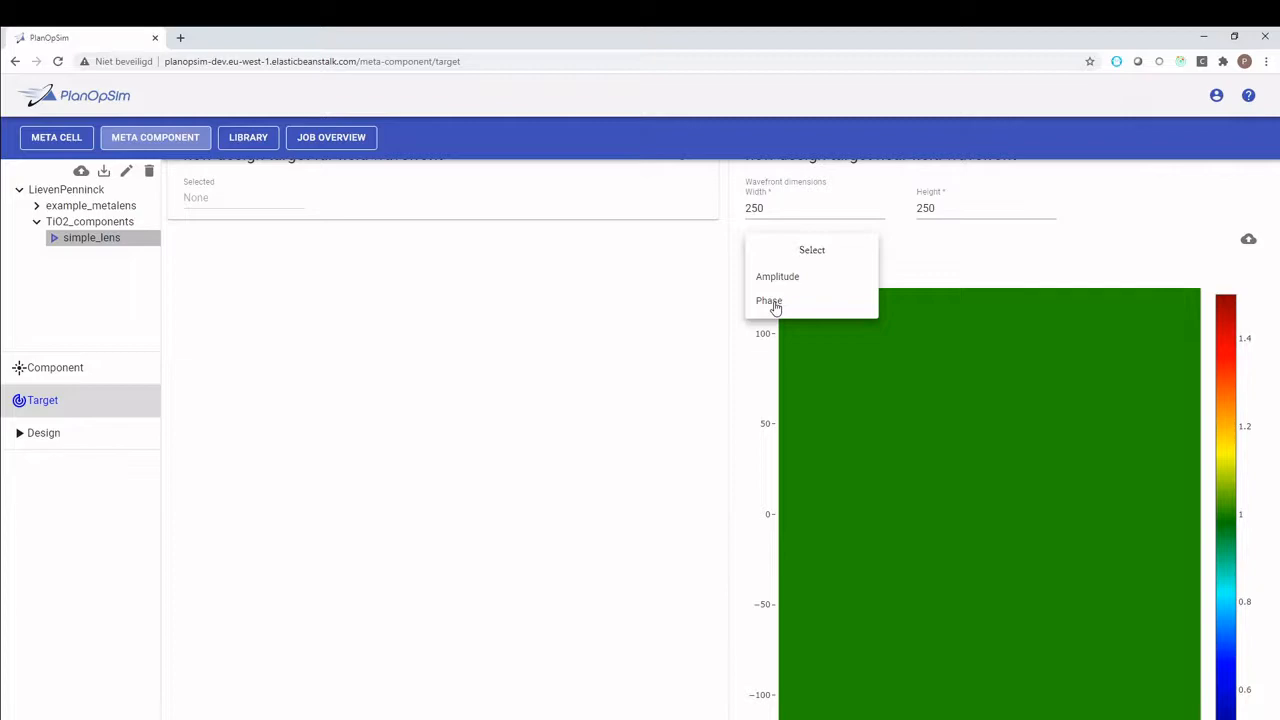
click(788, 305)
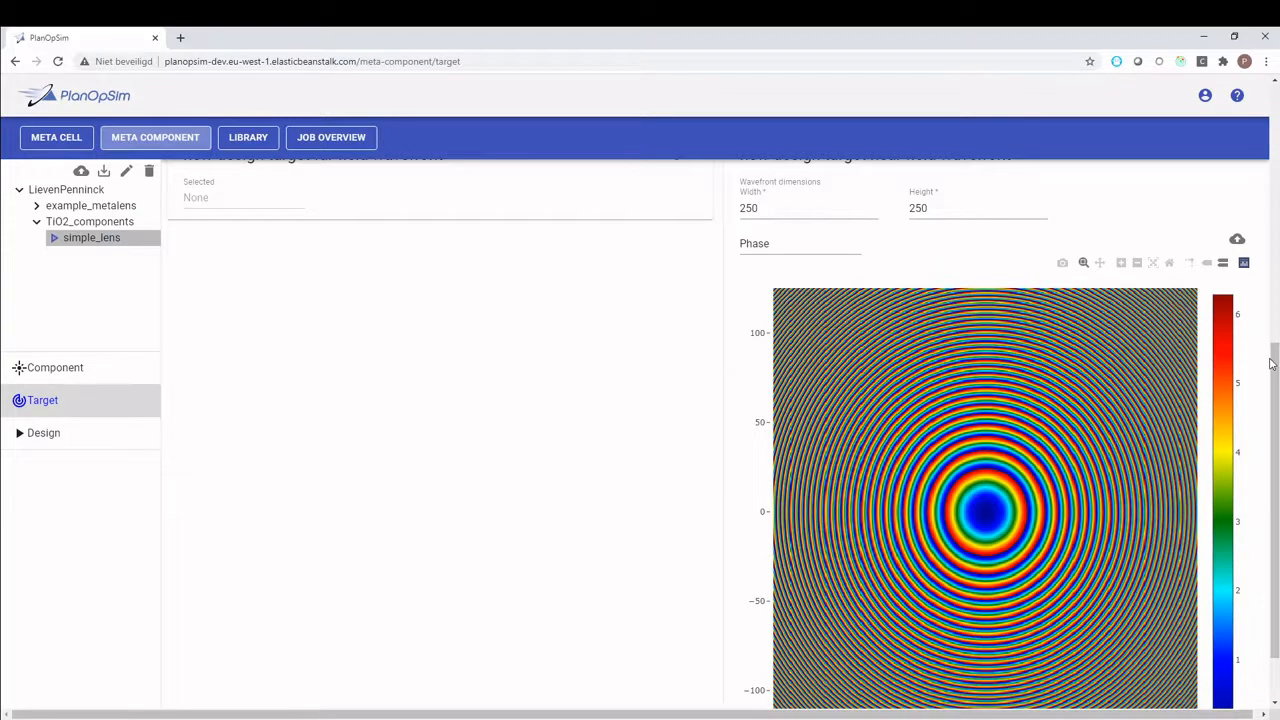
drag(1273, 364, 1273, 390)
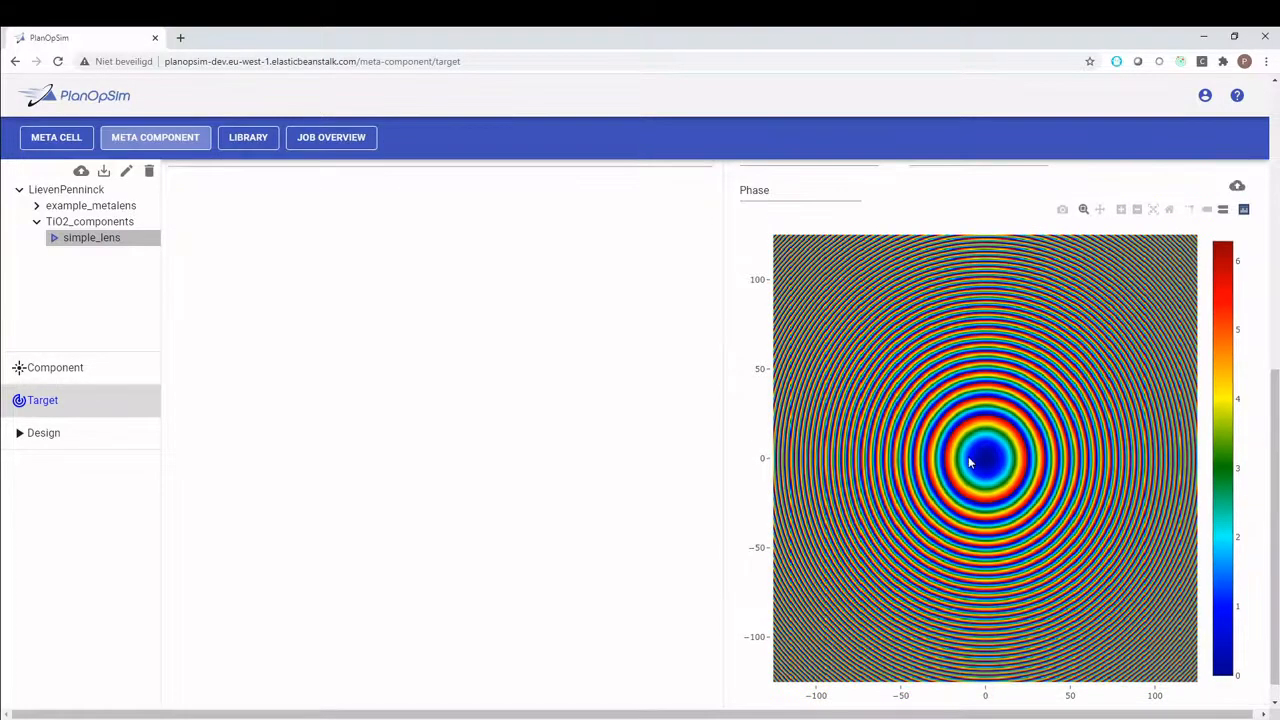
mouse_move(902, 331)
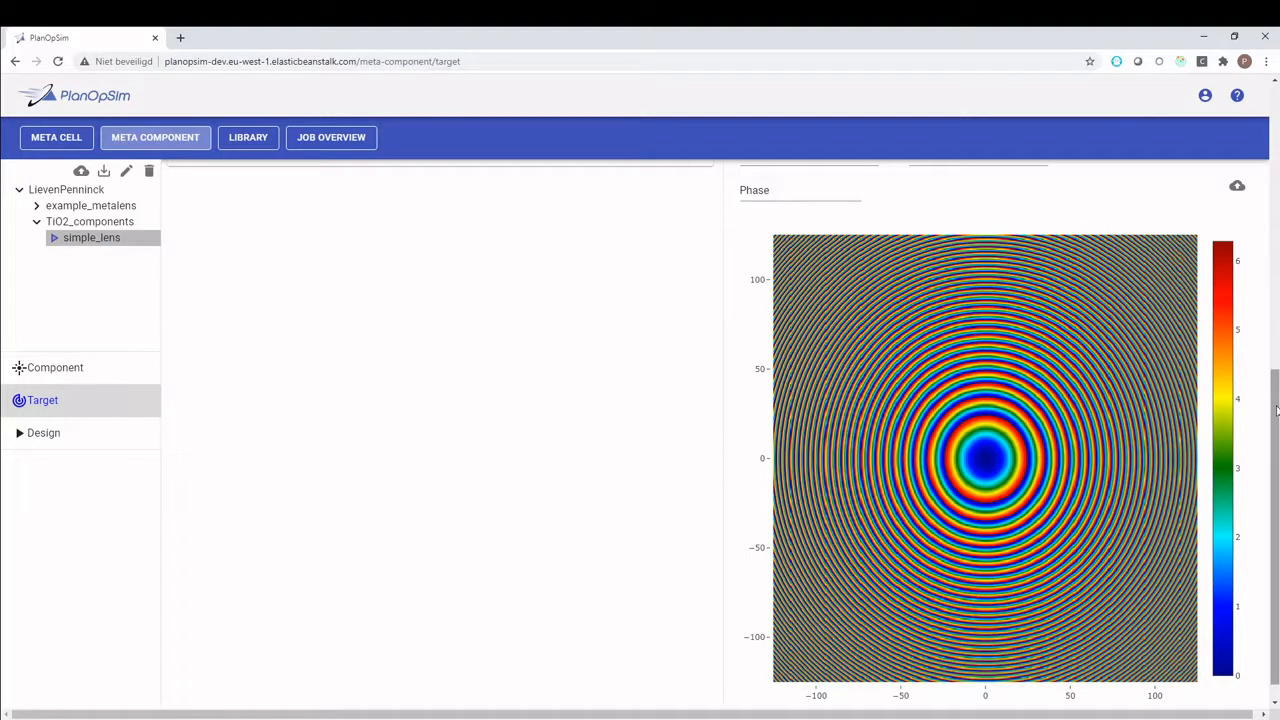
Save the changes to the design target's near-field wavefront
scroll(720, 430, up, 3)
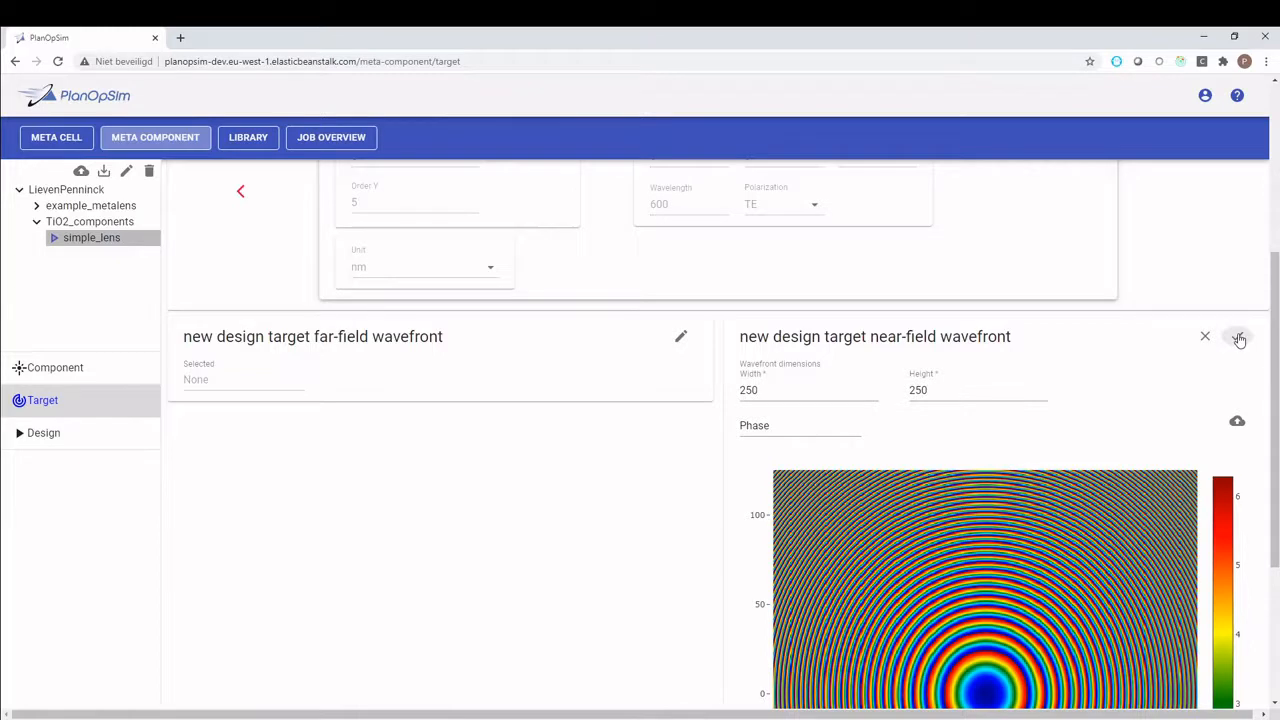
click(1239, 338)
click(1239, 338)
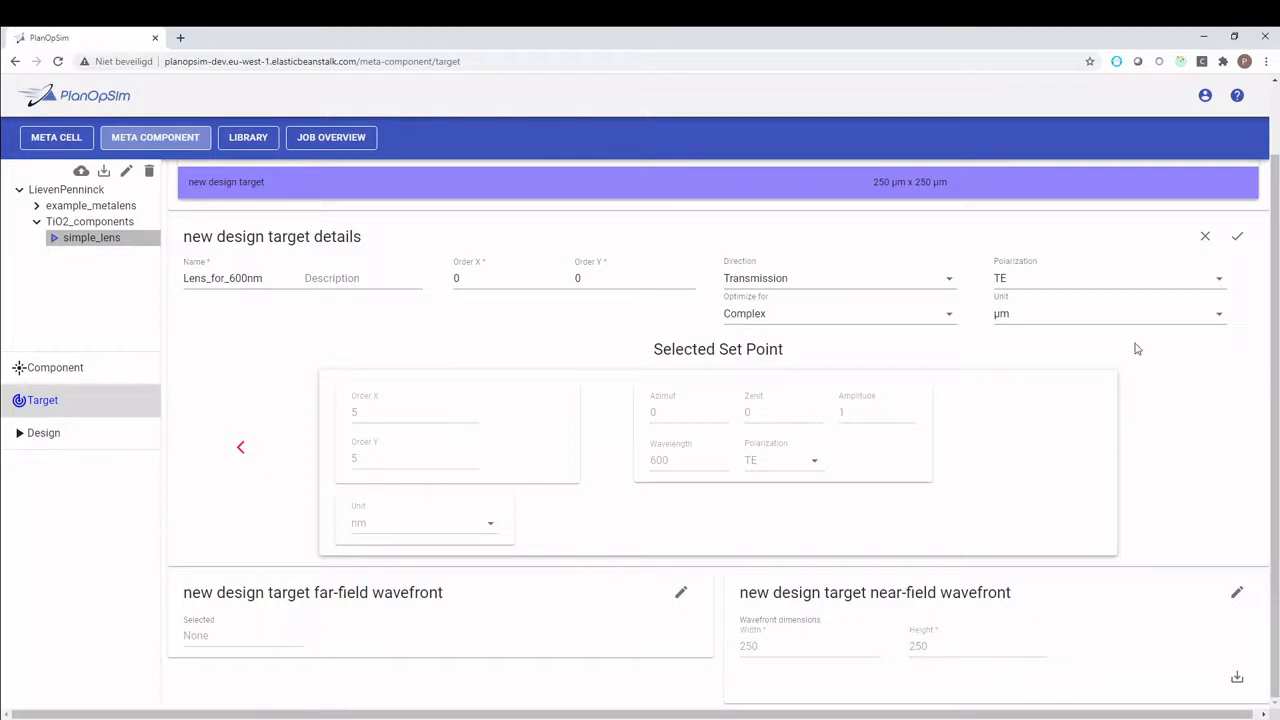
Start the design for the simple_lens component
click(66, 436)
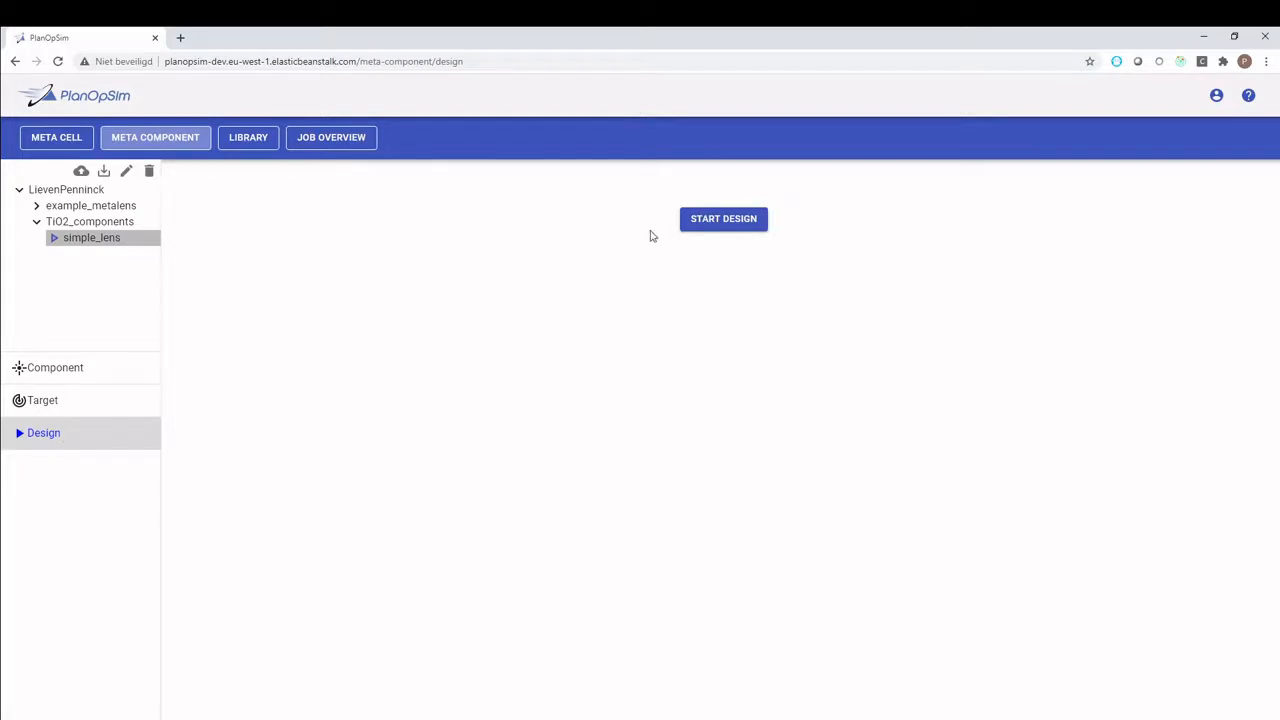
click(702, 226)
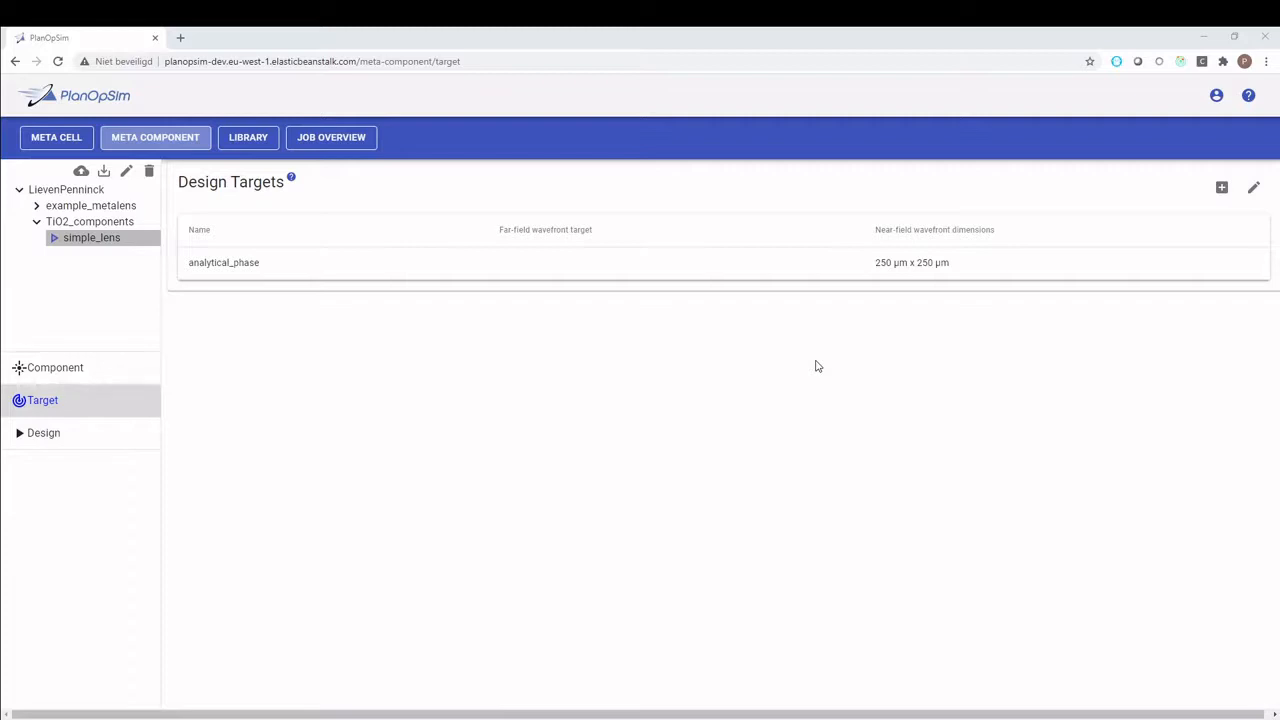
Open the design stage of simple_lens and run its design job
click(42, 445)
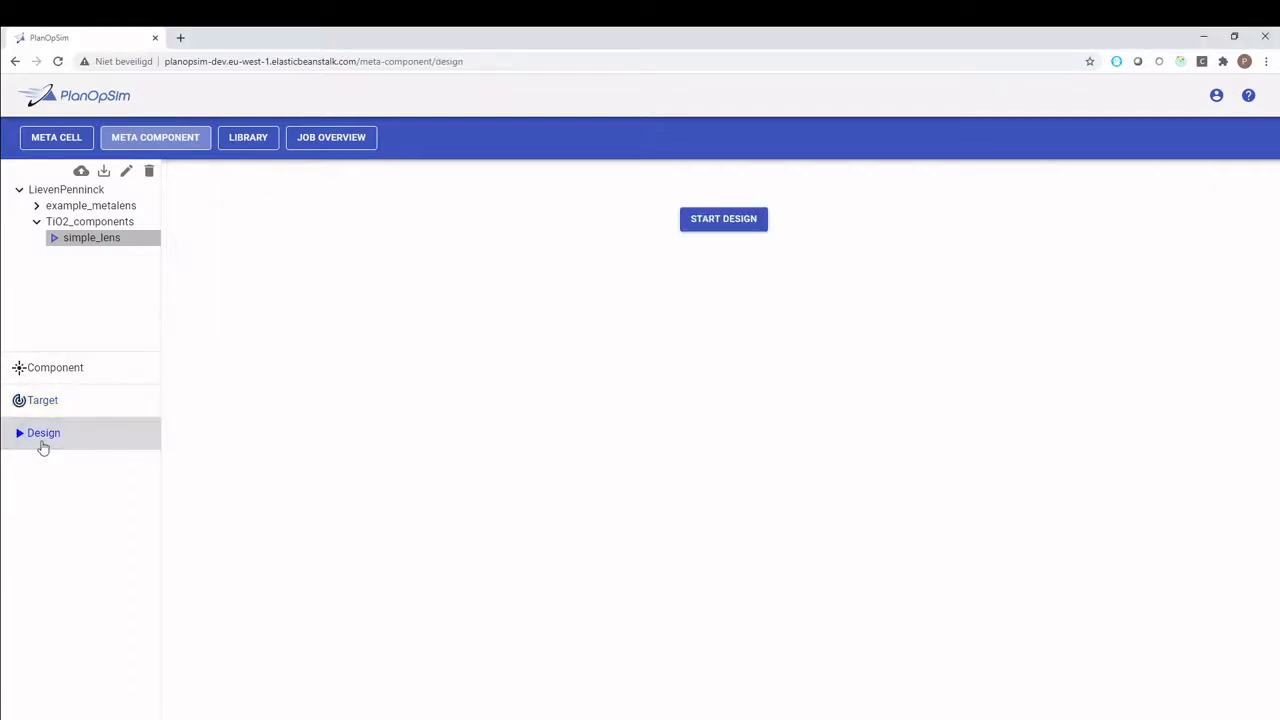
click(742, 222)
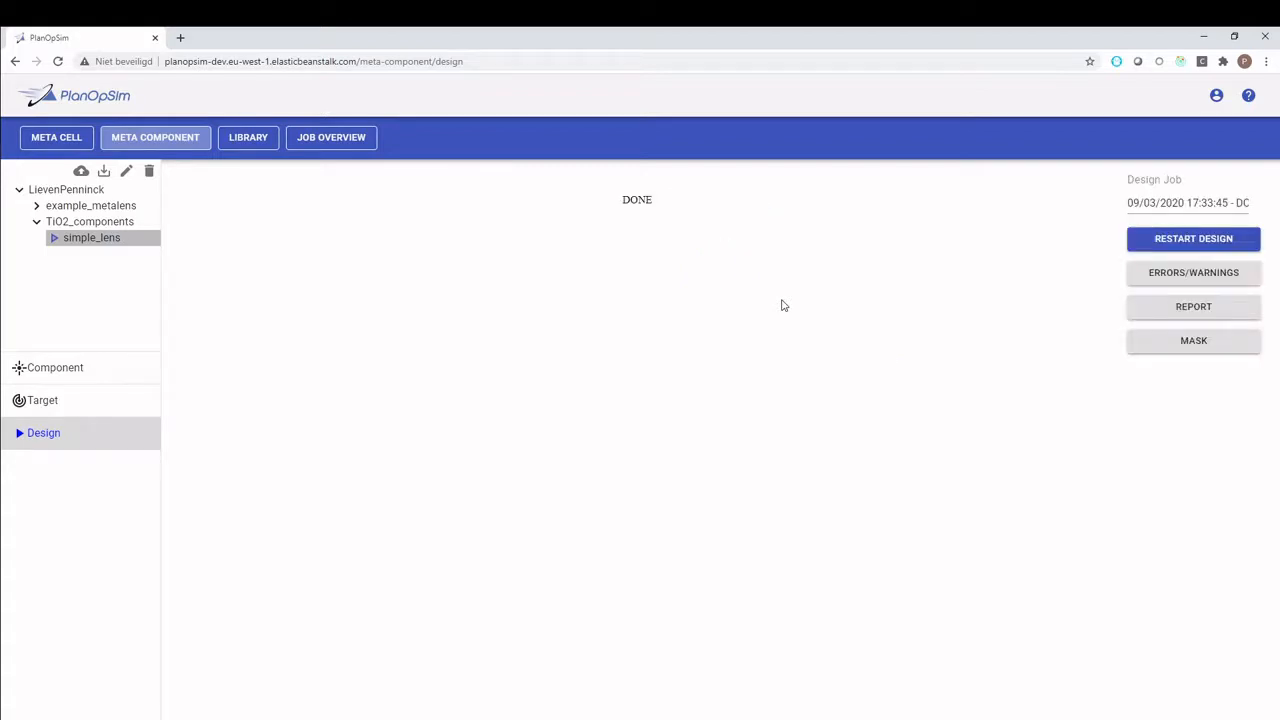
Download the report and the mask file of the finished simple_lens design job
click(1205, 312)
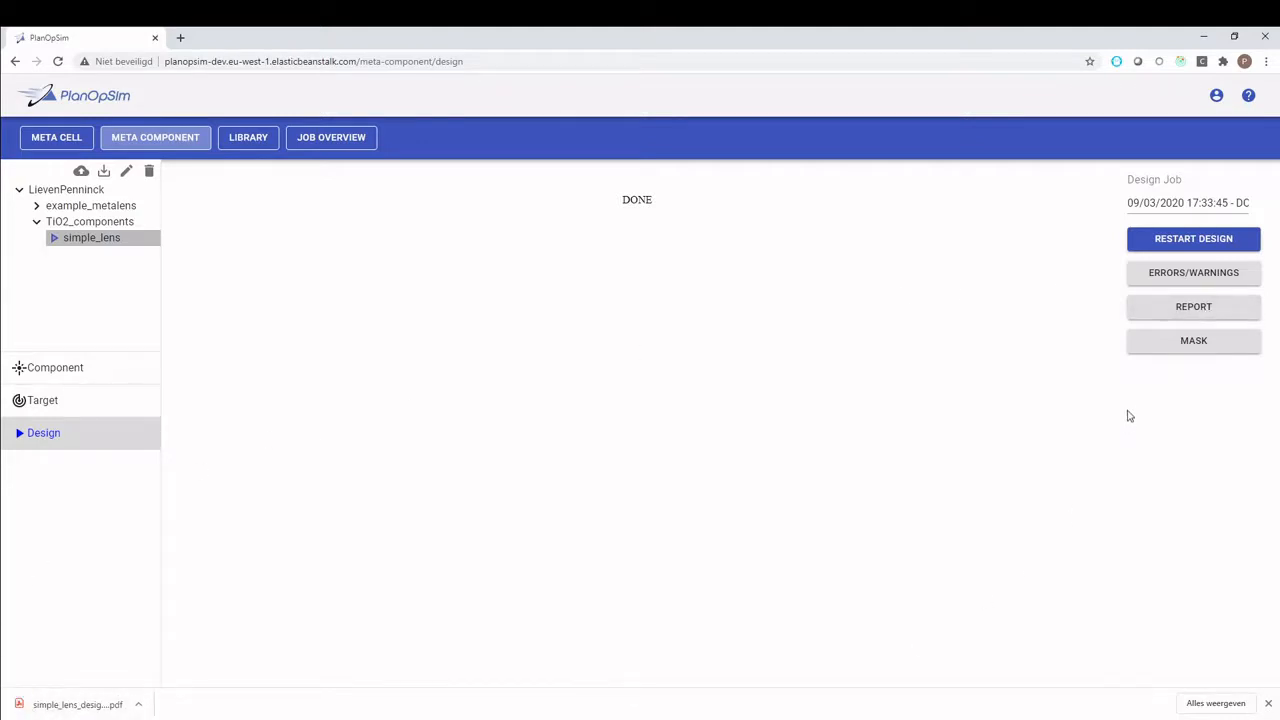
click(1153, 356)
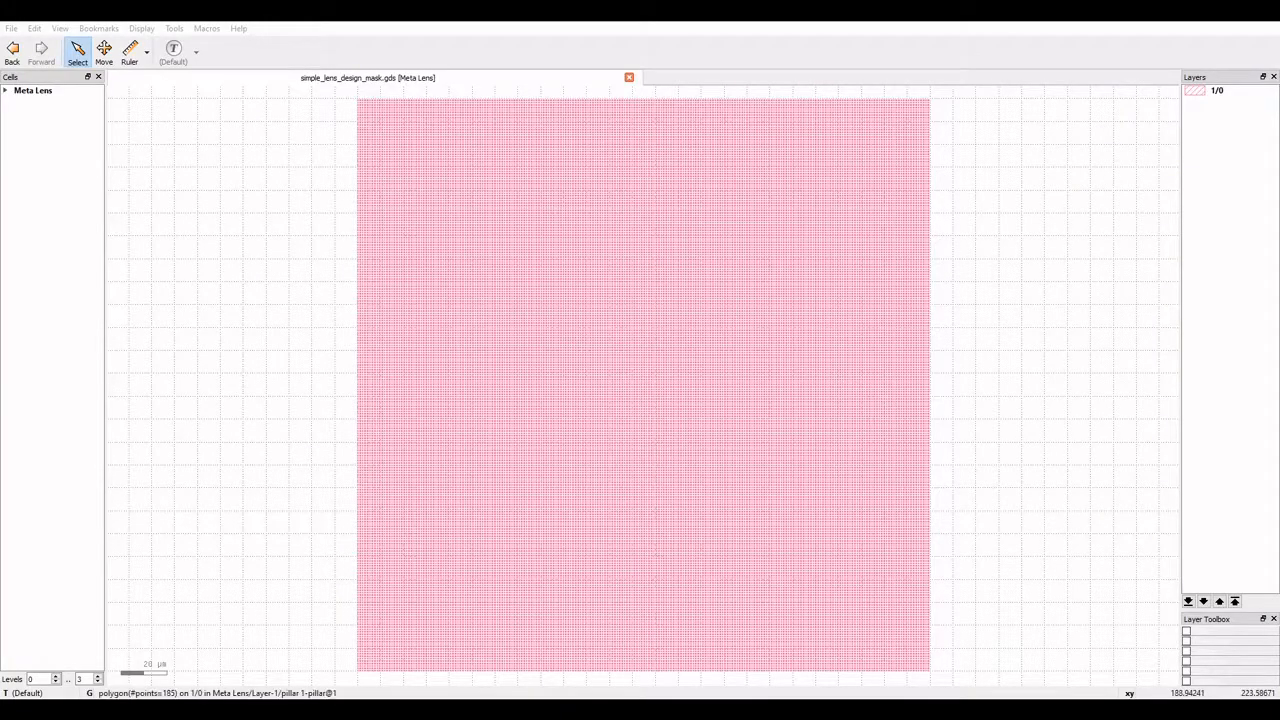
Switch to KLayout, expand the Meta Lens and Layer-1 cells of simple_lens_design_mask.gds, and examine the central region of the mask up close
click(685, 24)
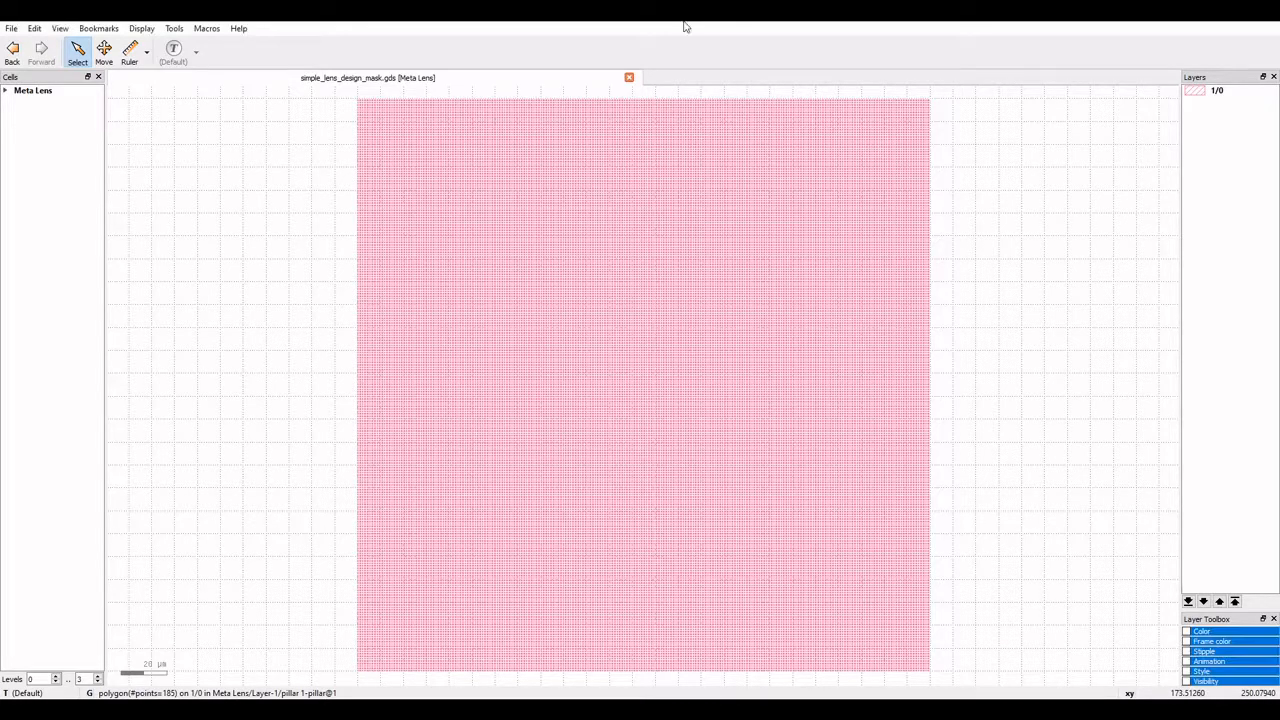
click(6, 93)
click(15, 103)
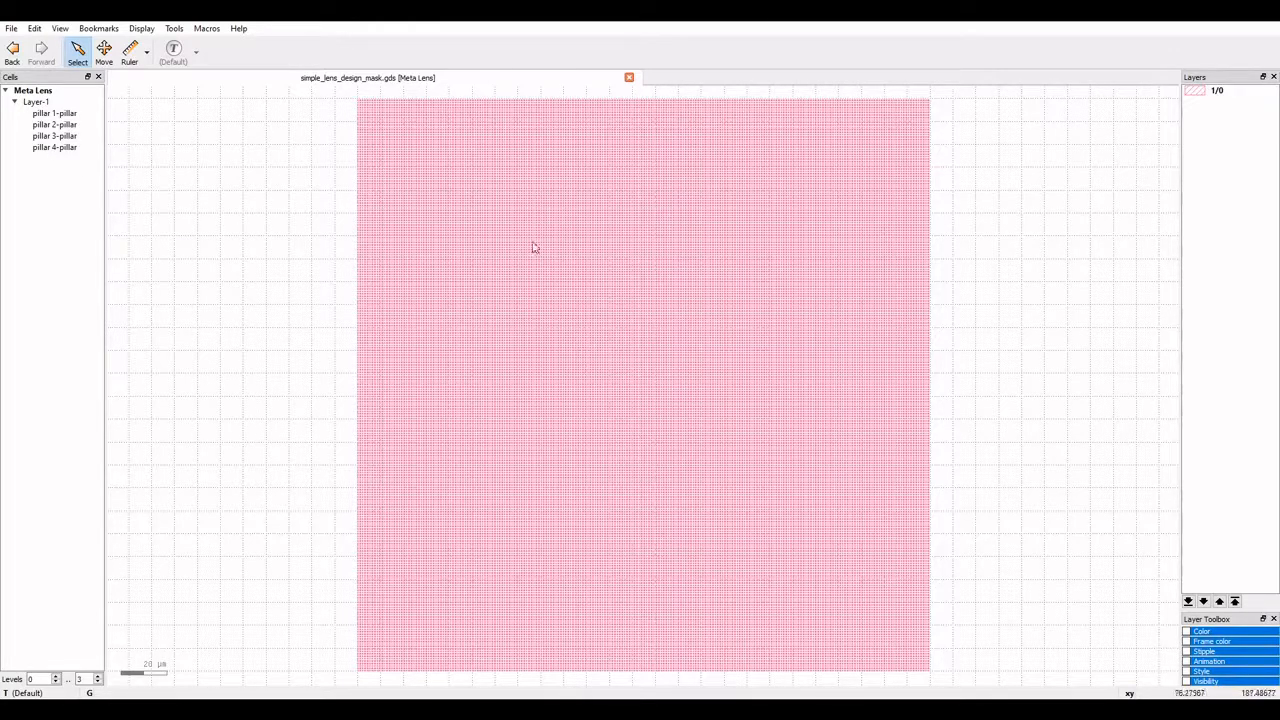
drag(518, 268, 782, 495)
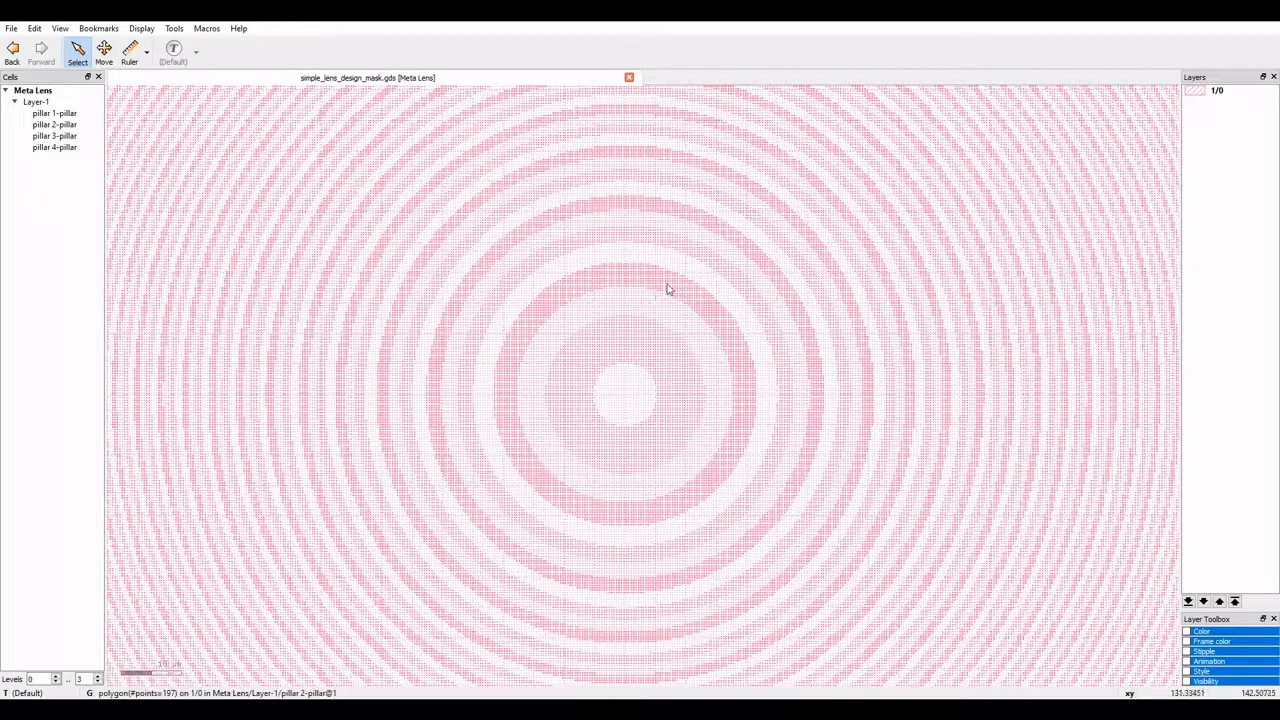